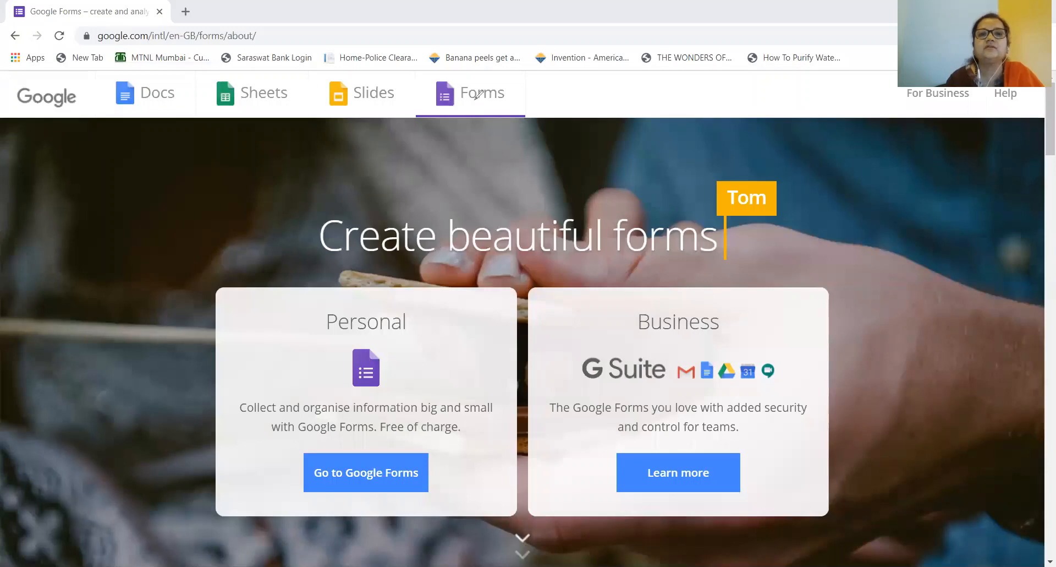
Step: Go to the personal version of Google Forms and start a new blank form
click(324, 479)
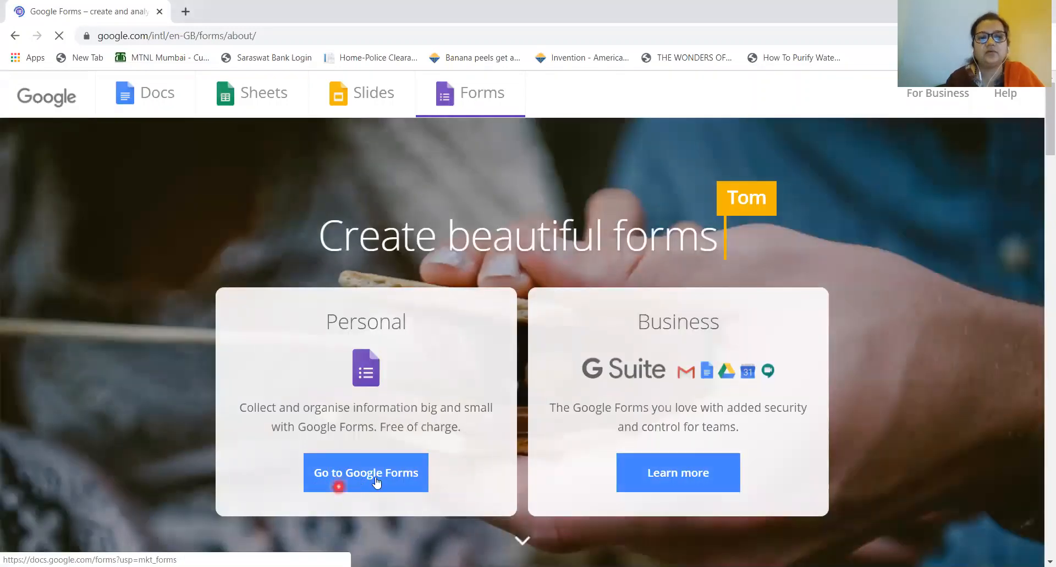
click(385, 481)
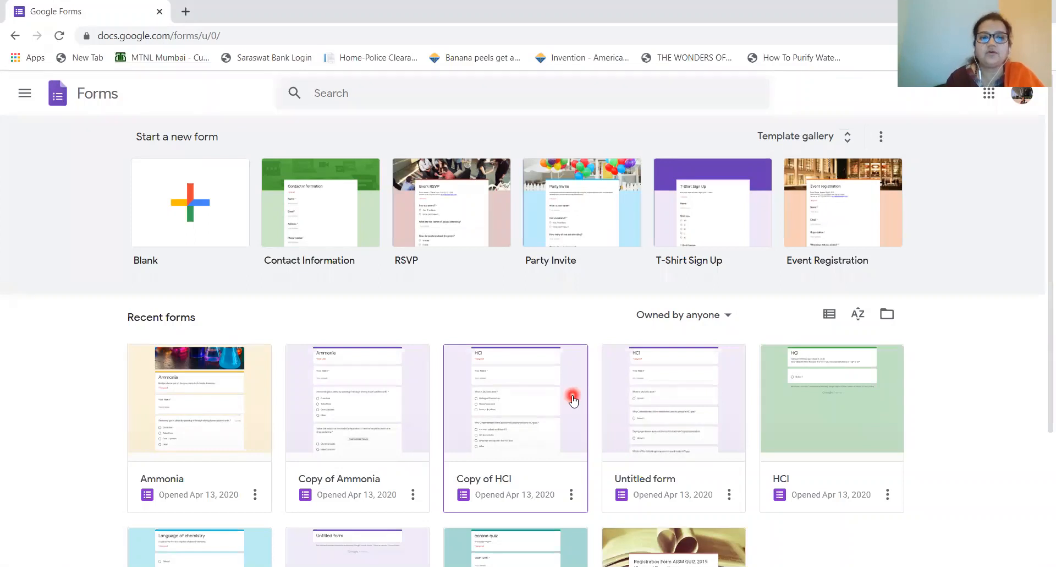
click(201, 221)
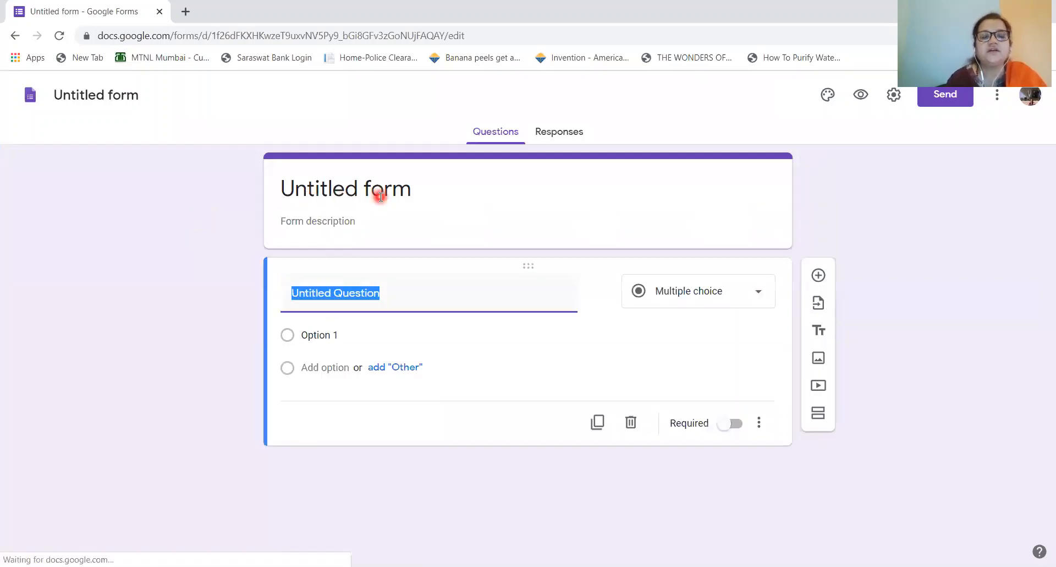
Step: Title the form "Ammonia" and give it the description "Quiz on Ammonia"
click(417, 189)
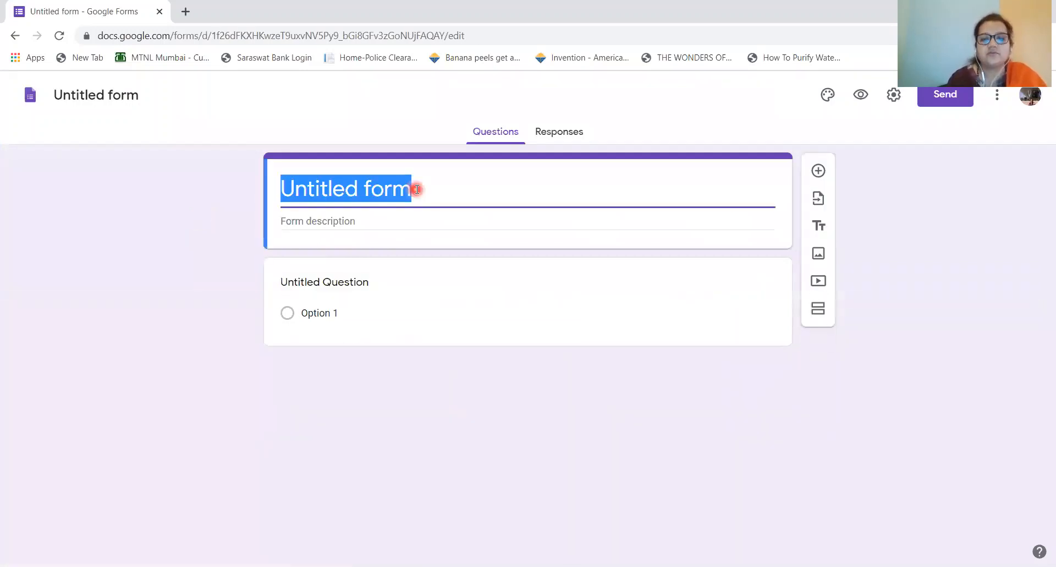
key(BackSpace)
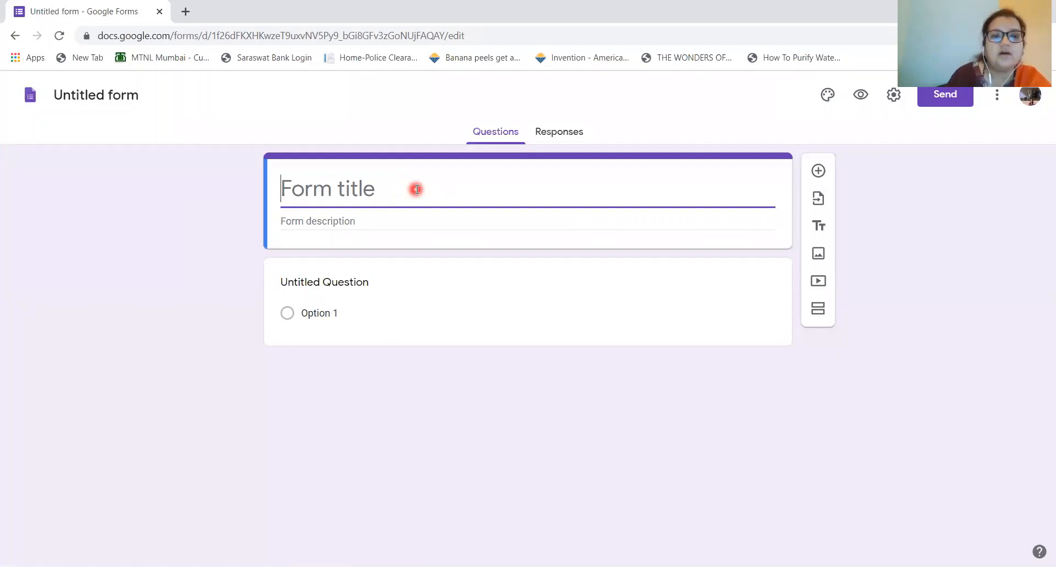
text(A)
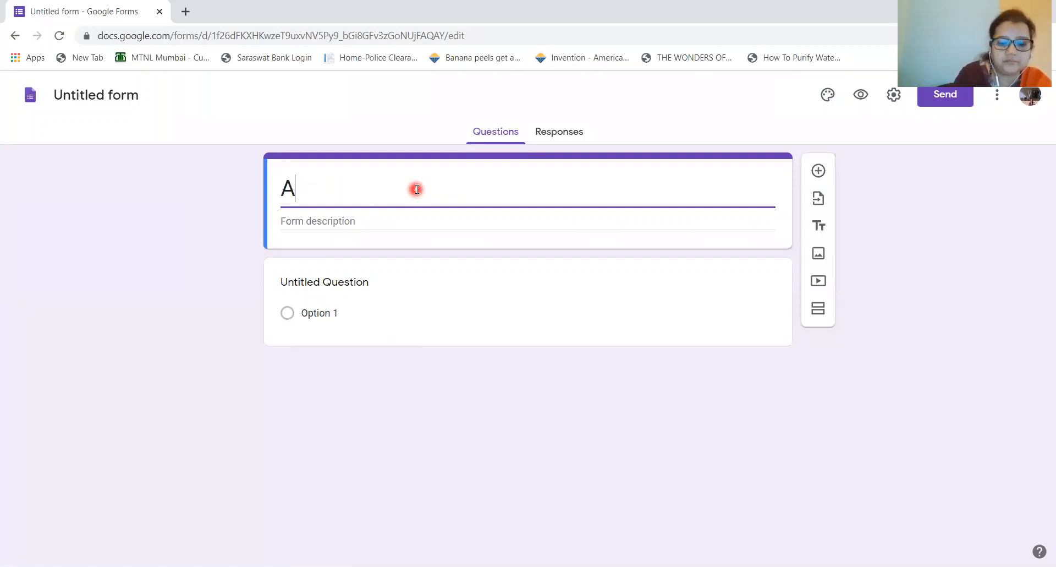
text(mmonia)
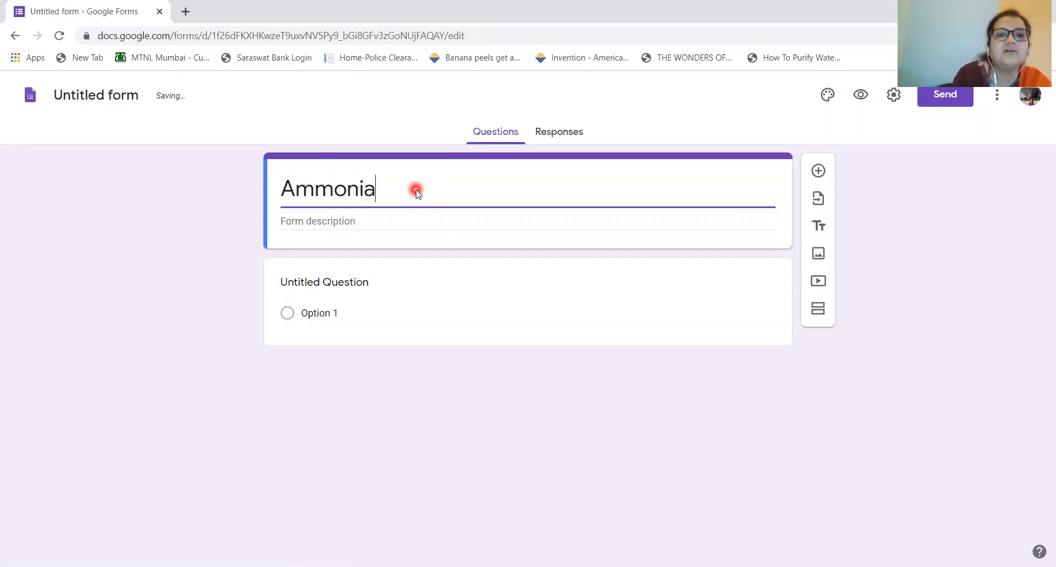
click(350, 220)
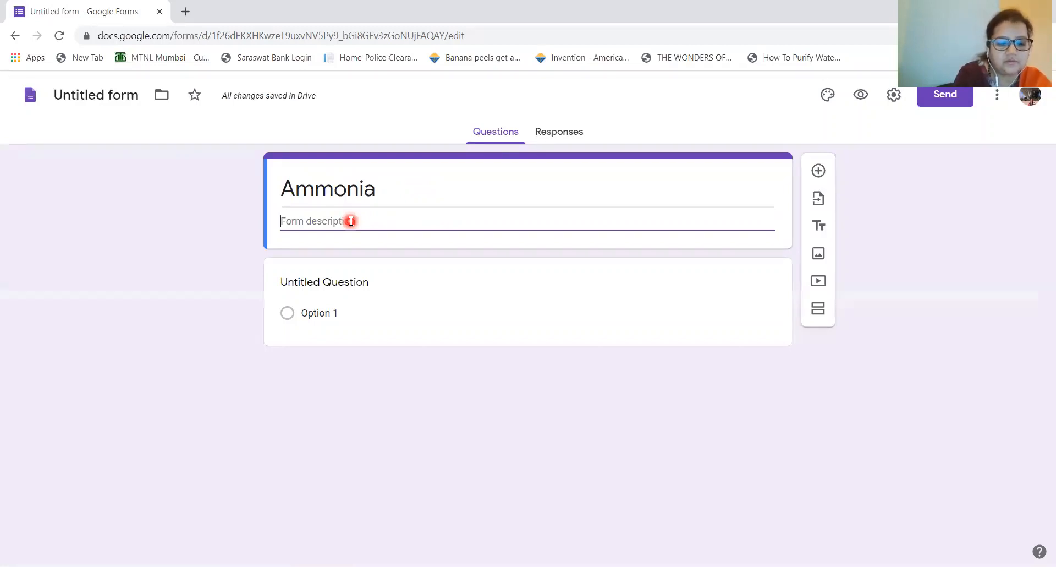
text(Quiz)
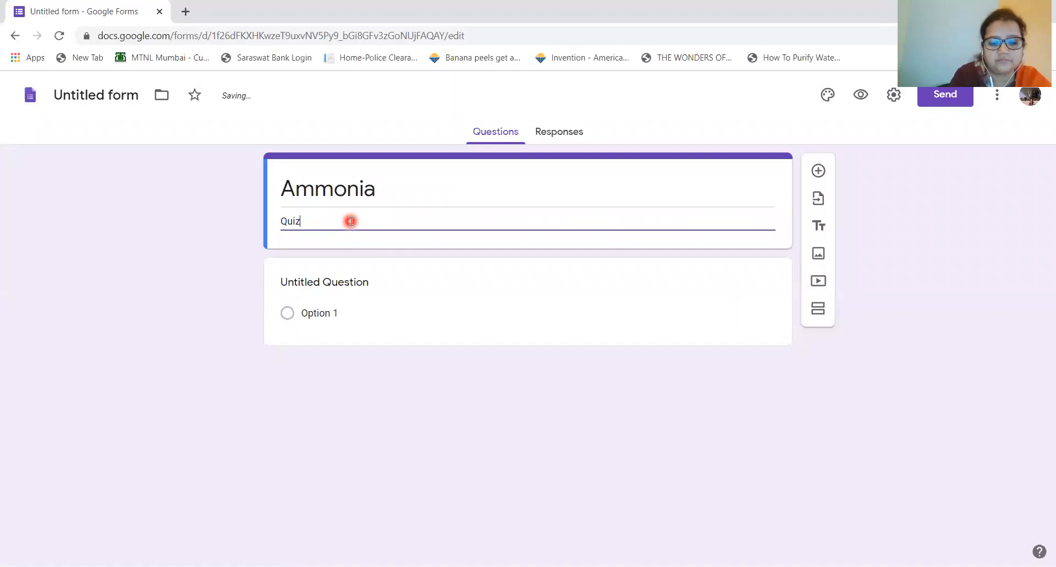
text( qn A)
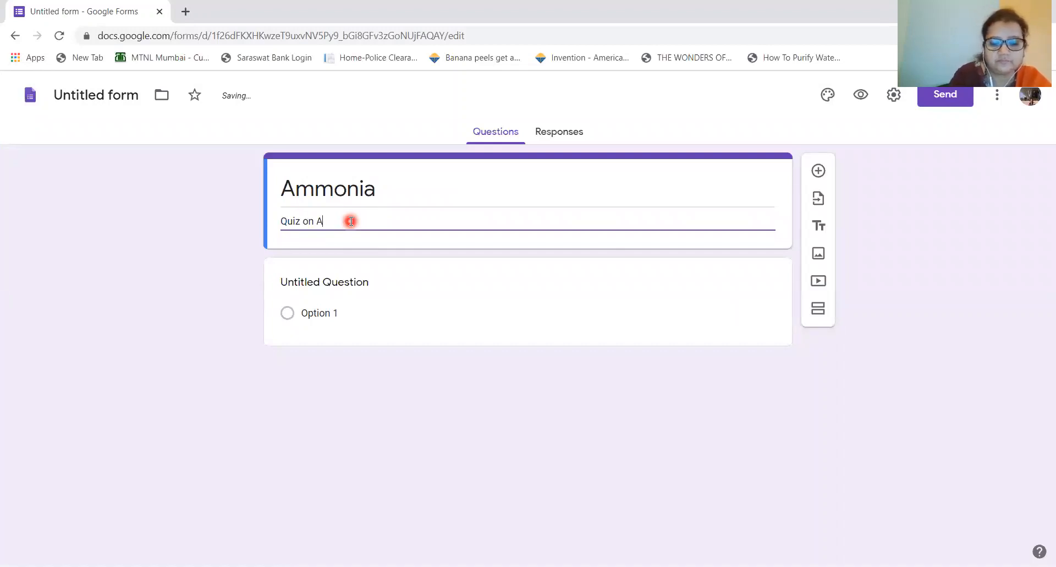
text(mmonia)
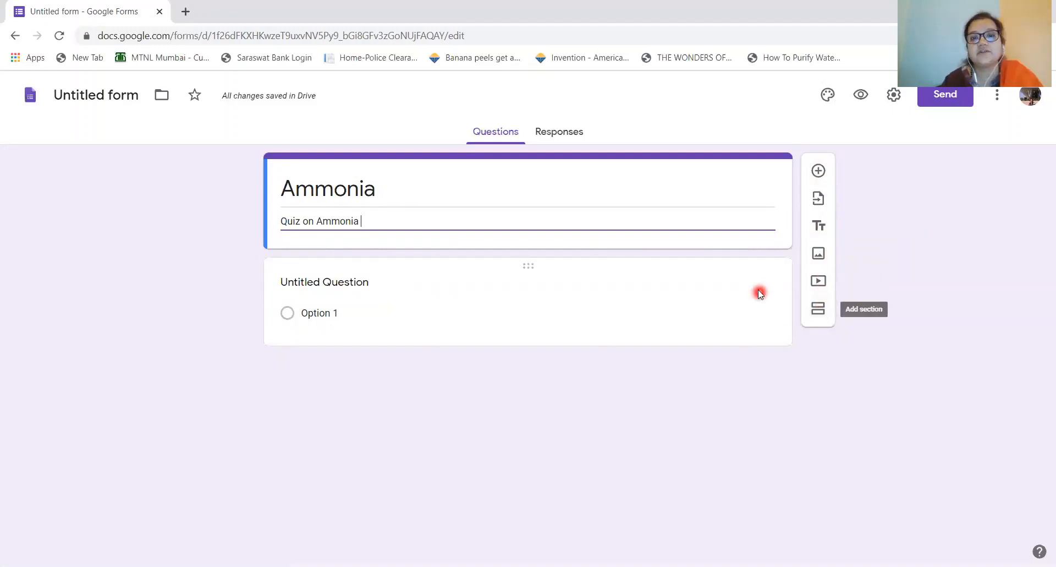
Step: Add a new question above the untitled one, starting with the correctly spelled text "Ammonia dissolves in water to from"
click(820, 174)
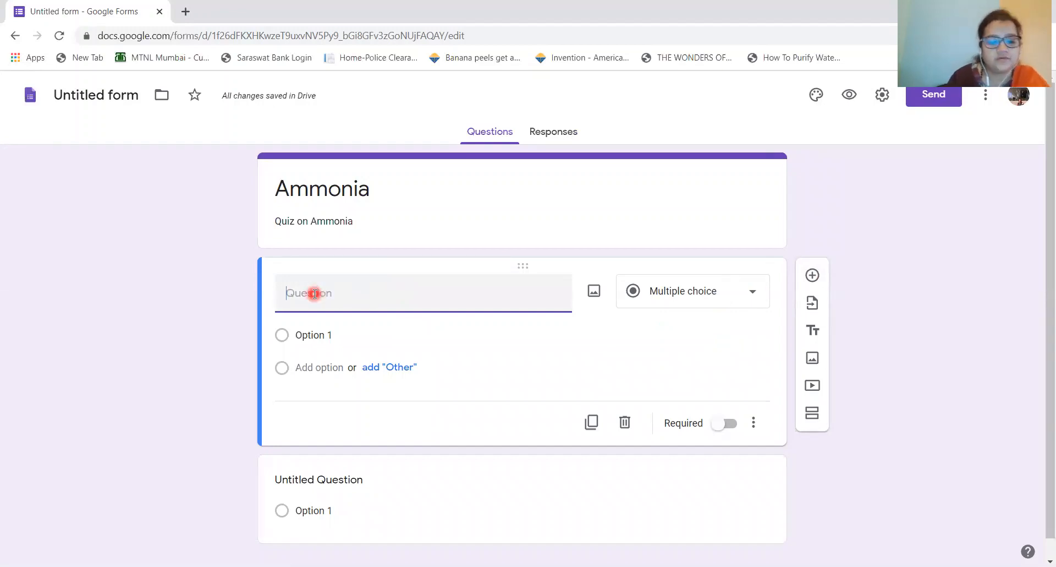
text(Amm)
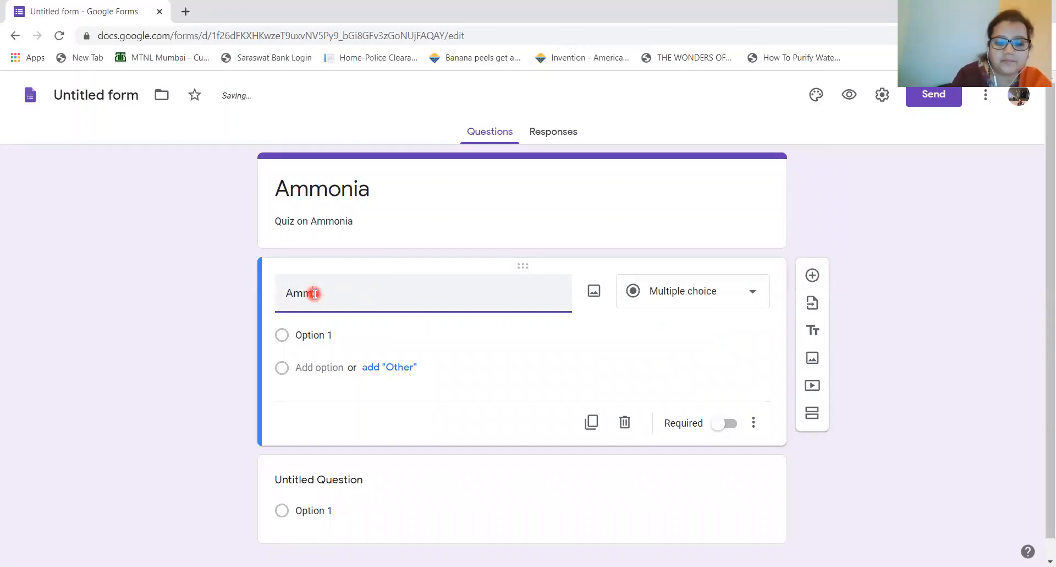
text(onia)
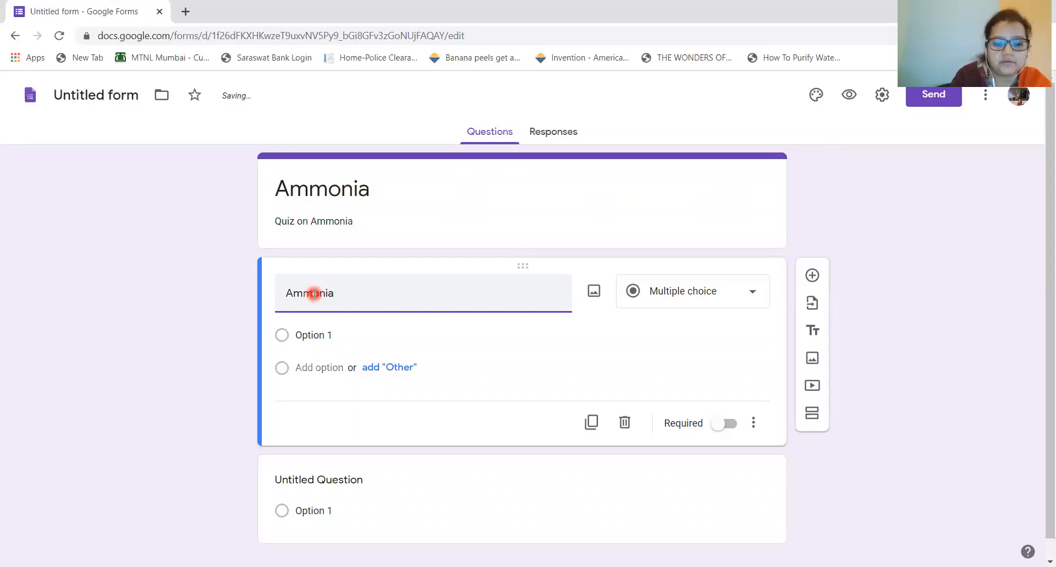
text( dissloves )
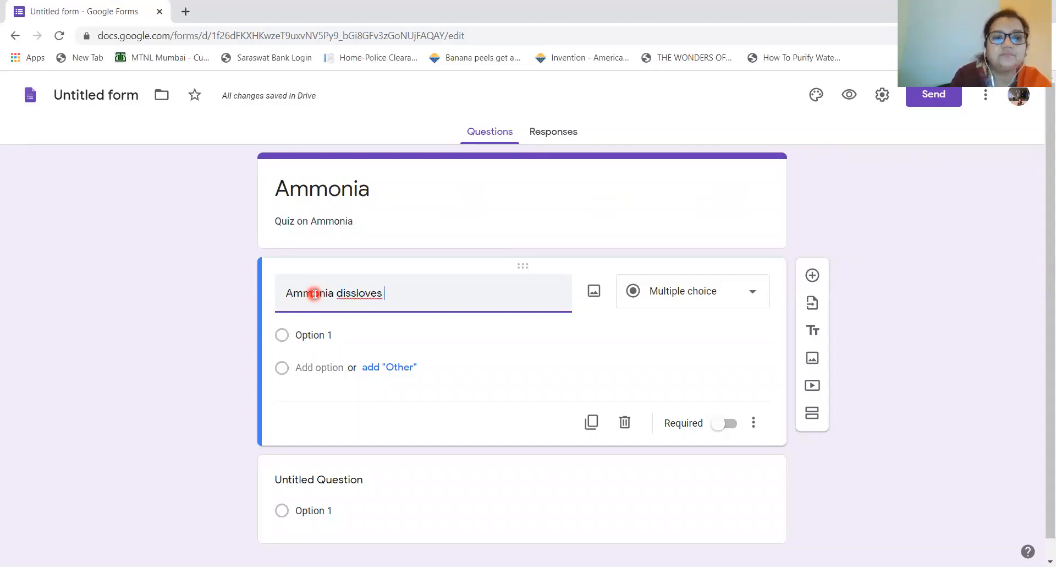
text(in wate)
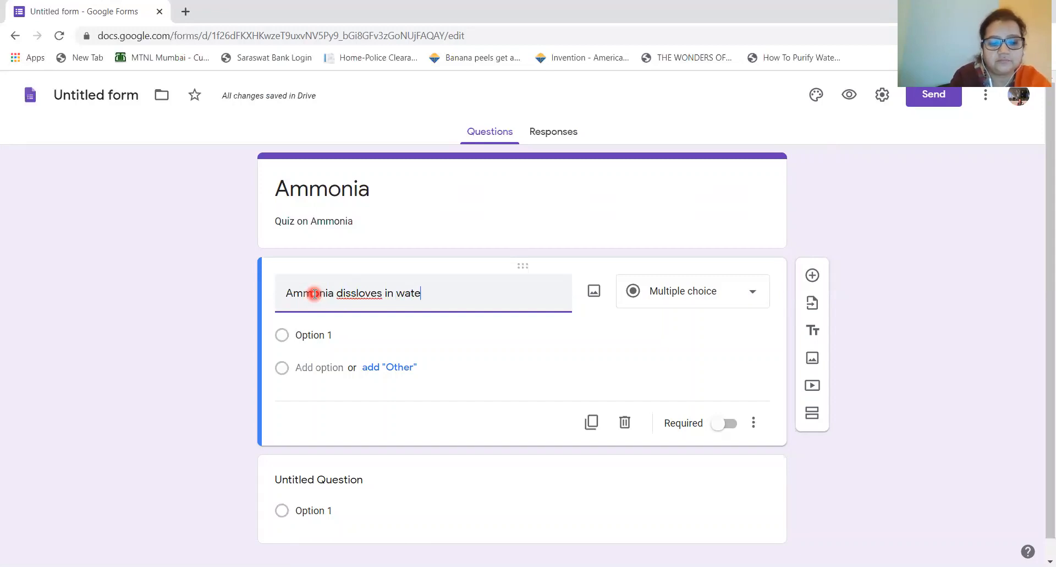
text(r to from)
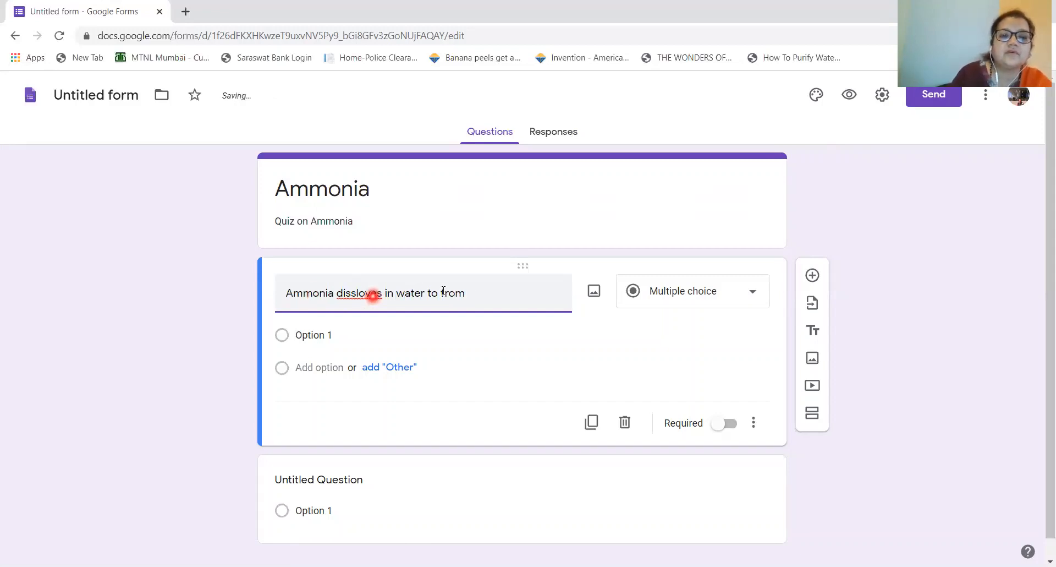
right_click(370, 297)
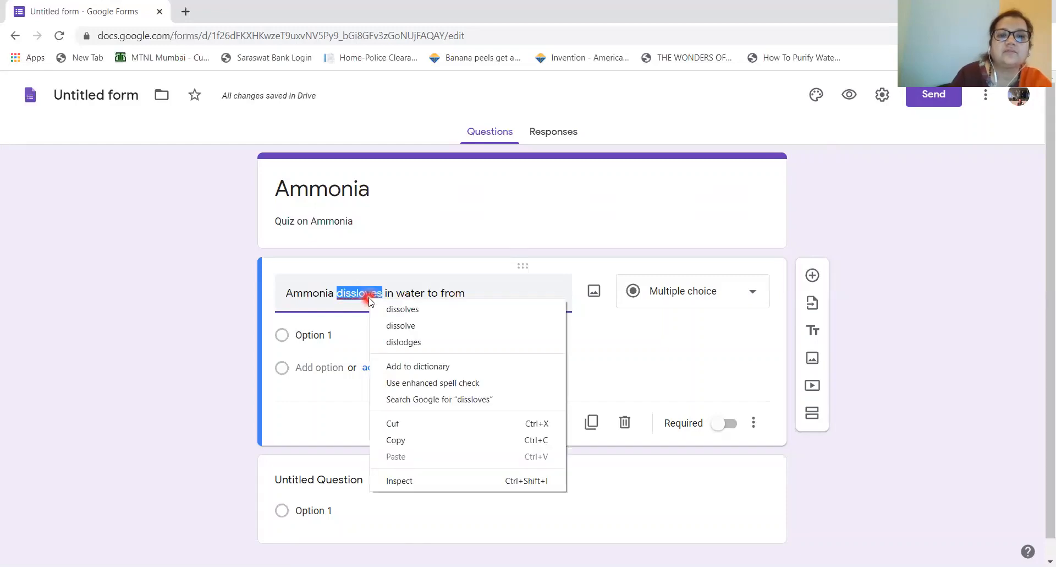
click(391, 309)
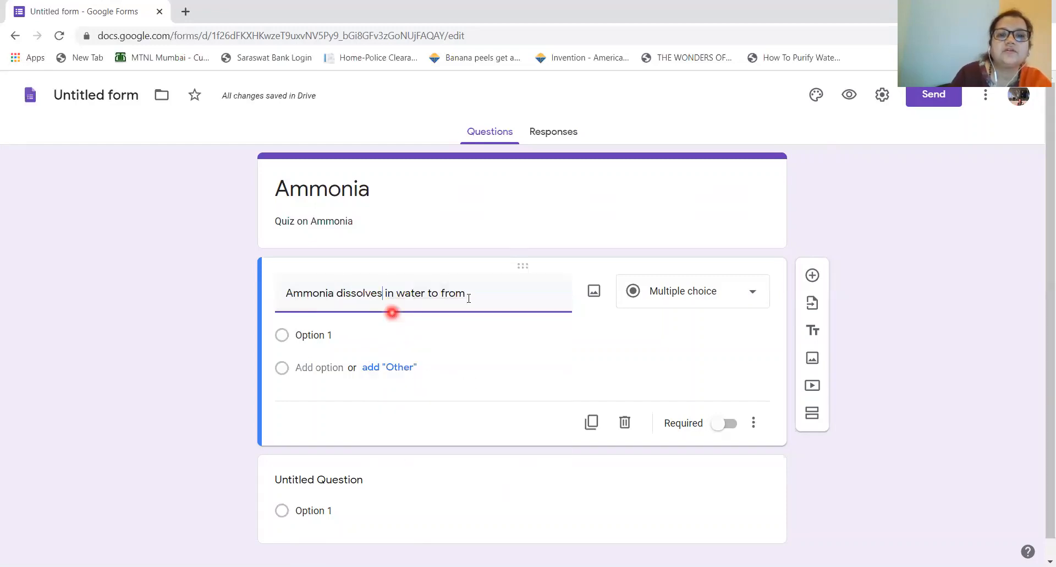
Step: Complete the question text by appending "a solution which is" at its end
click(491, 295)
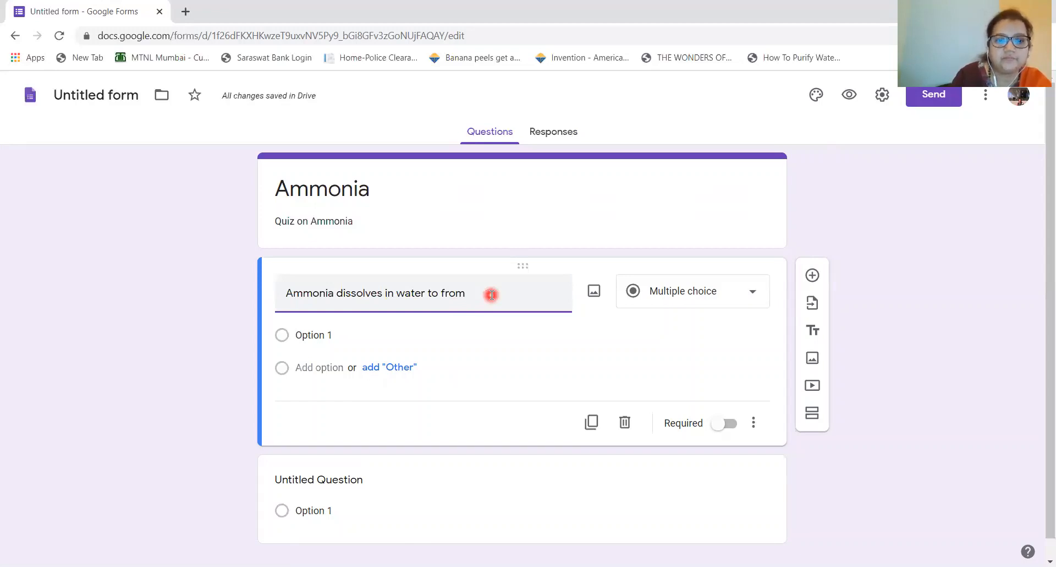
text(as)
key(BackSpace)
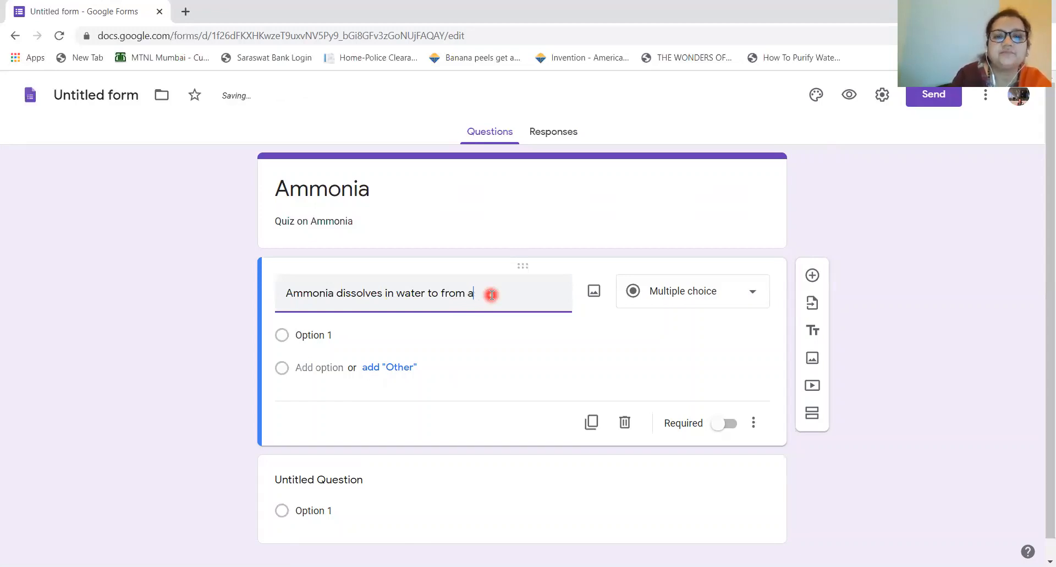
text(solutio)
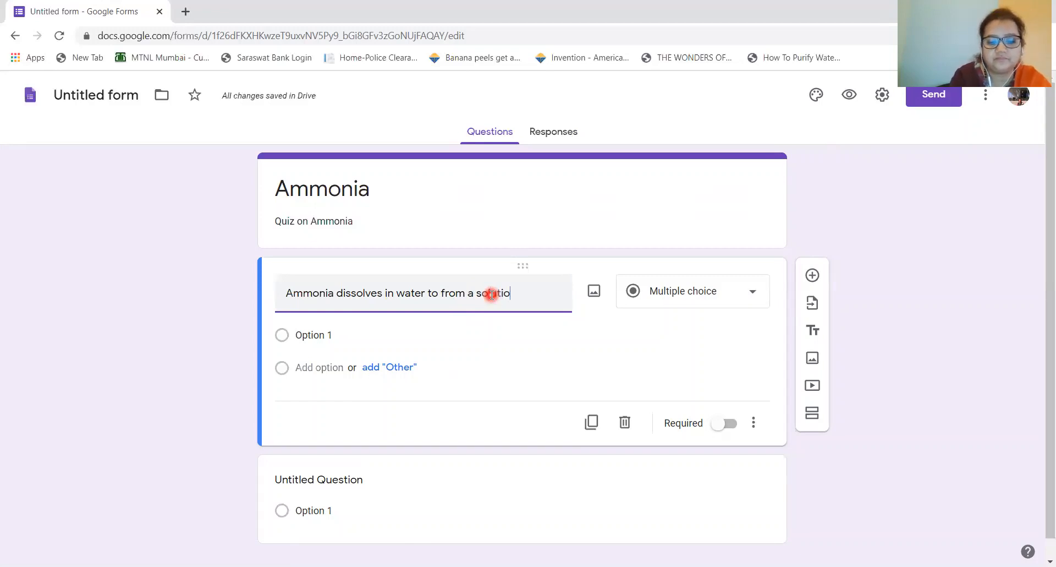
text(n whi)
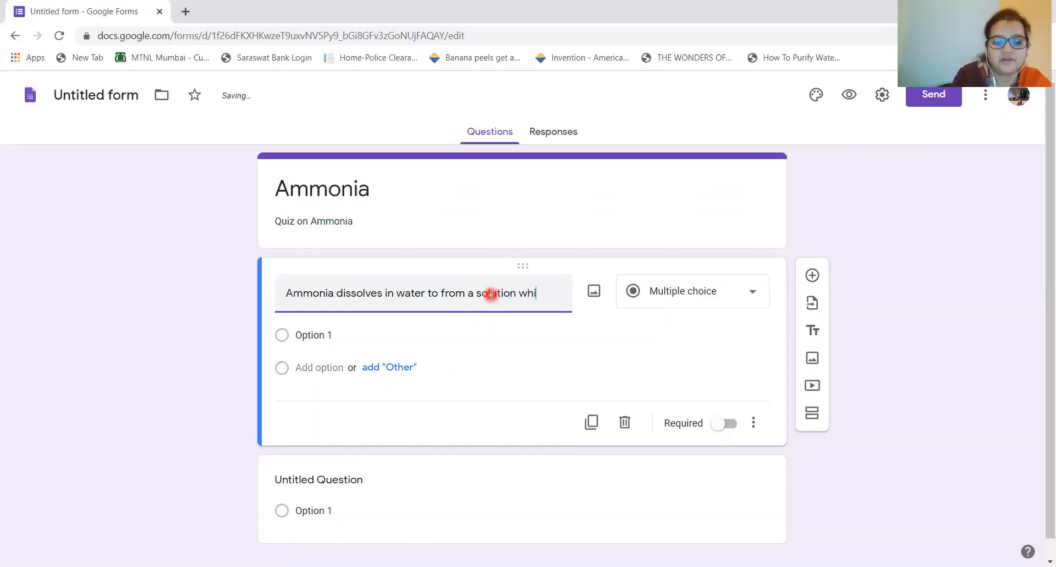
text(ch is)
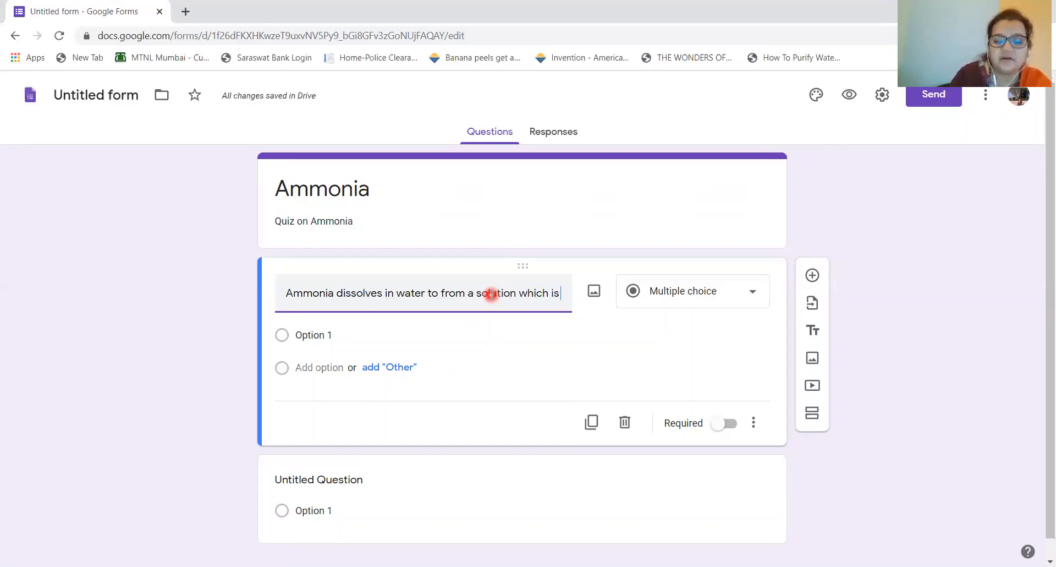
Step: Set the first answer option of the ammonia question to "Acidic in nature"
click(317, 341)
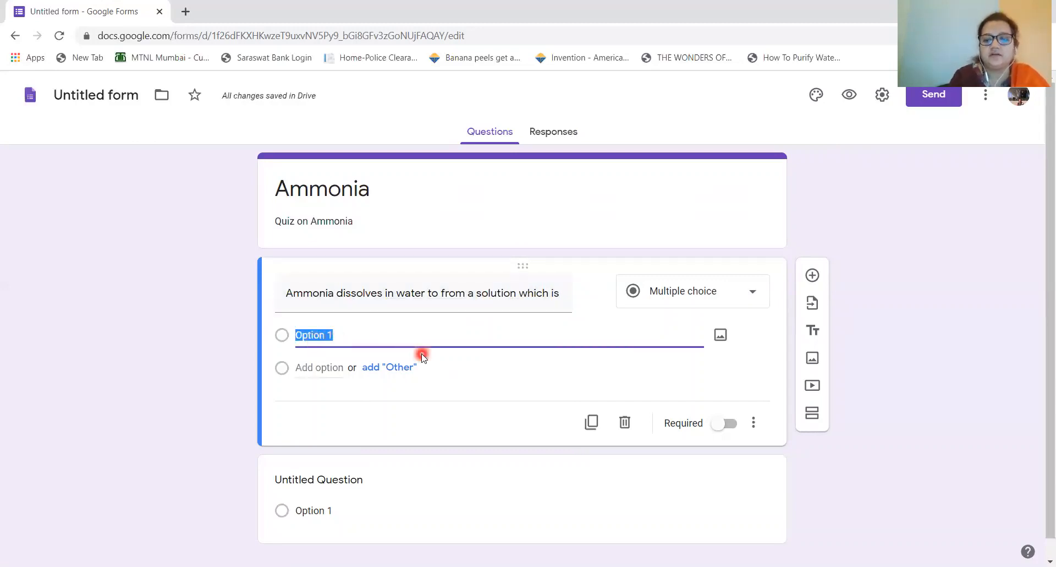
key(BackSpace)
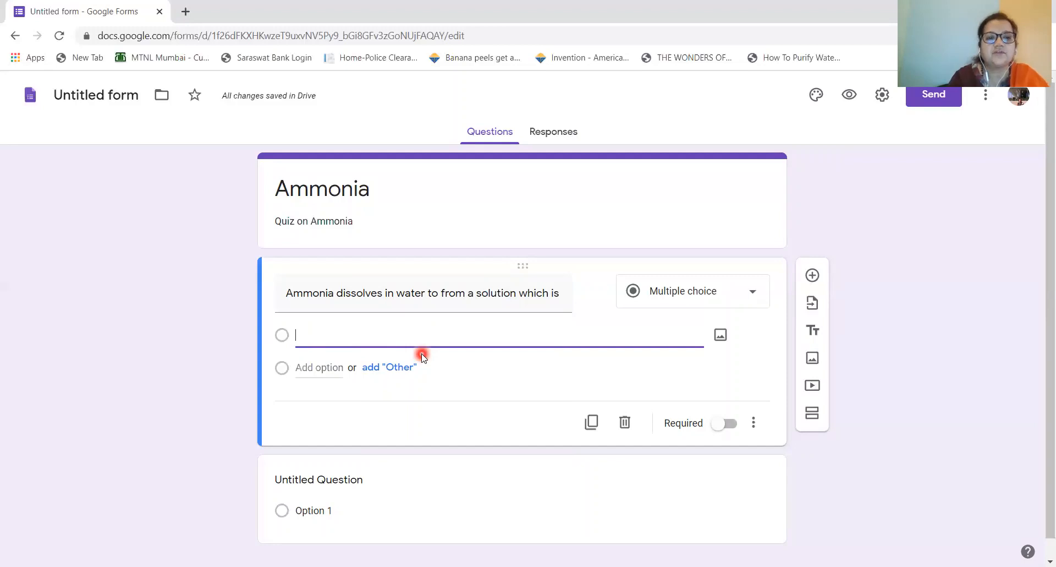
text(A)
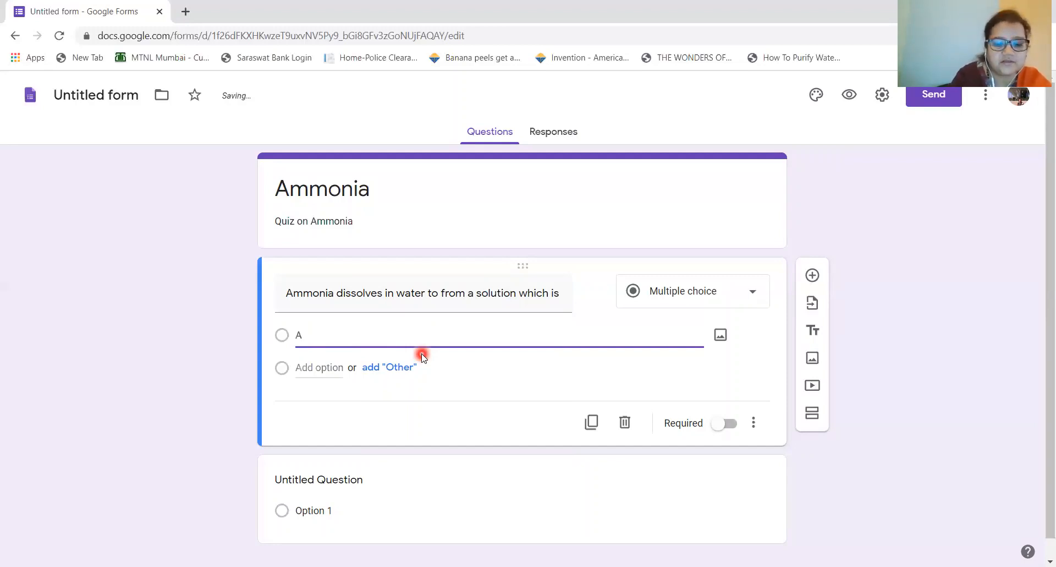
text(cidic in)
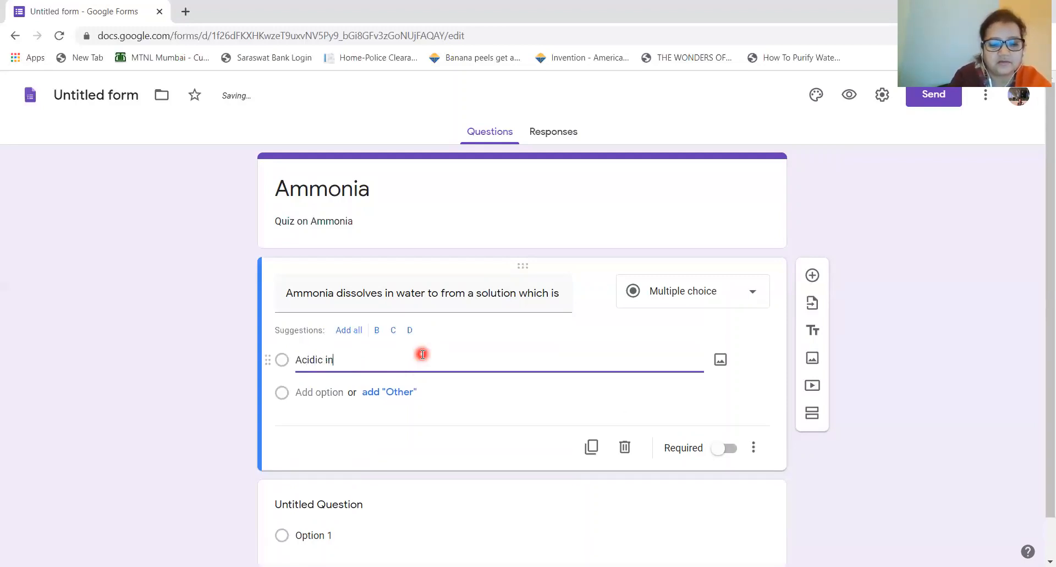
text( nature)
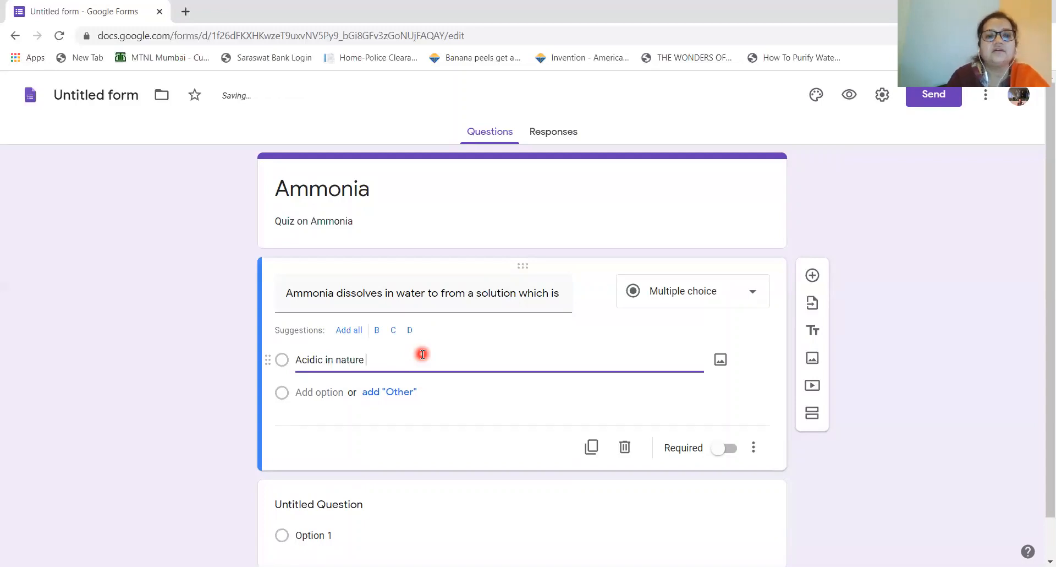
Step: Add an "Other" choice to the ammonia question and a second answer option reading "Neutral in nature"
click(423, 395)
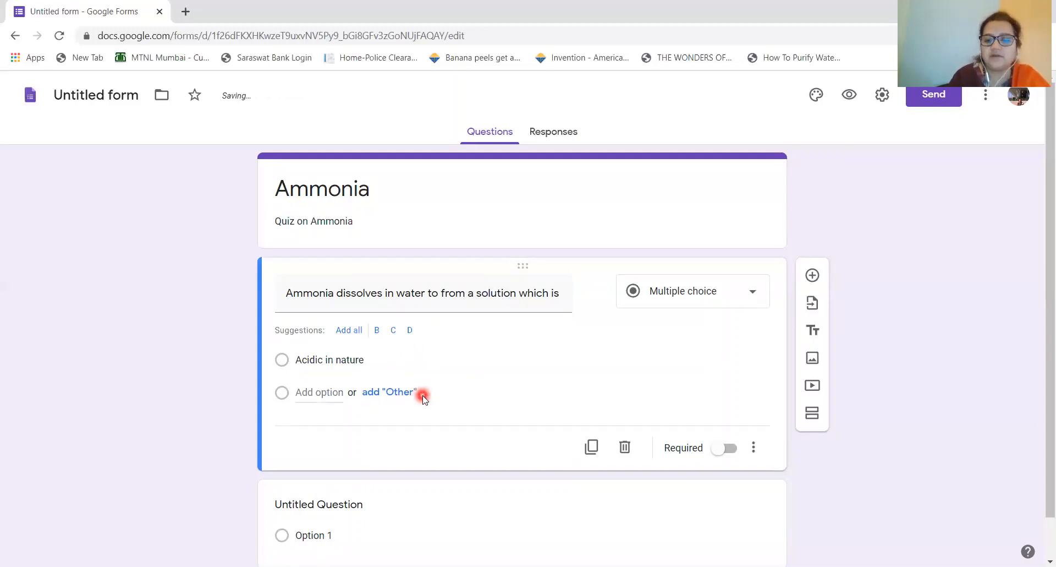
click(394, 394)
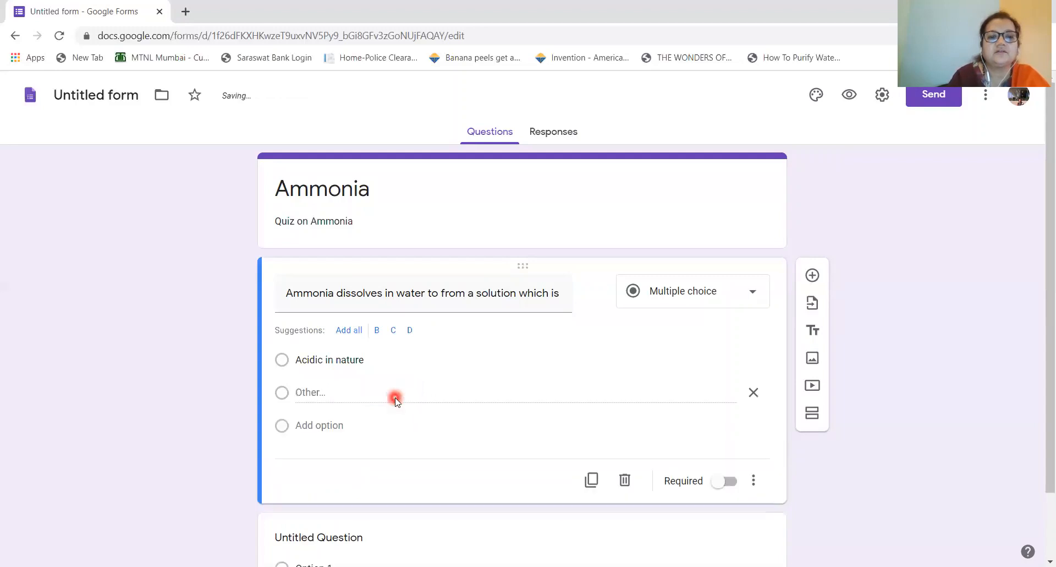
click(332, 427)
key(BackSpace)
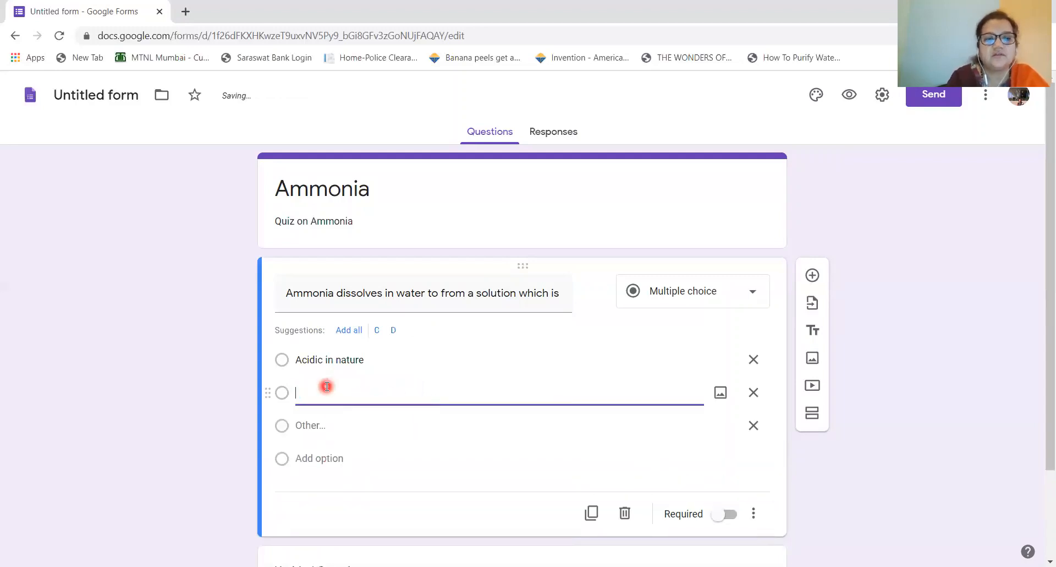
text(Ne)
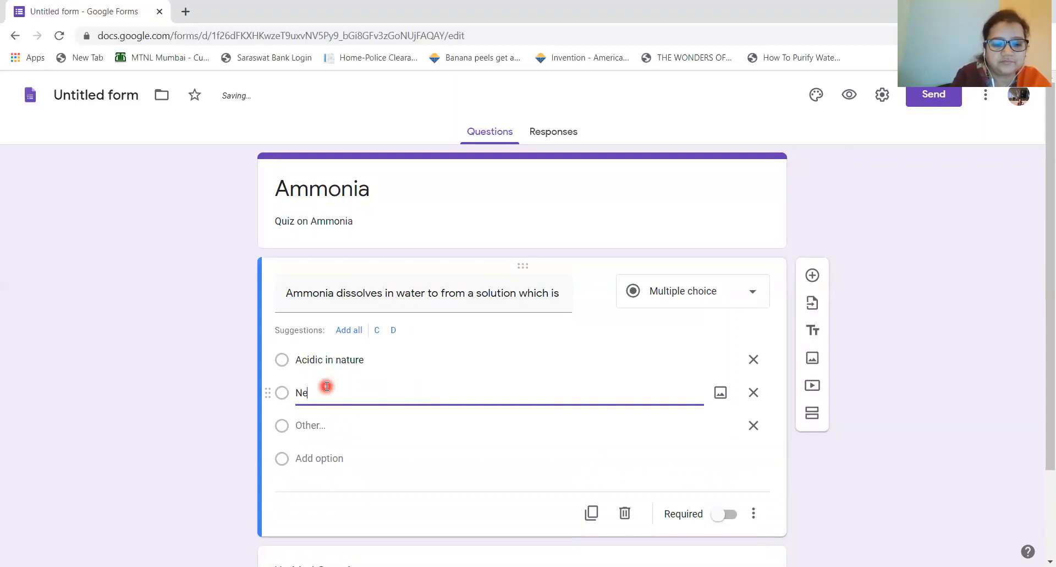
text(utral)
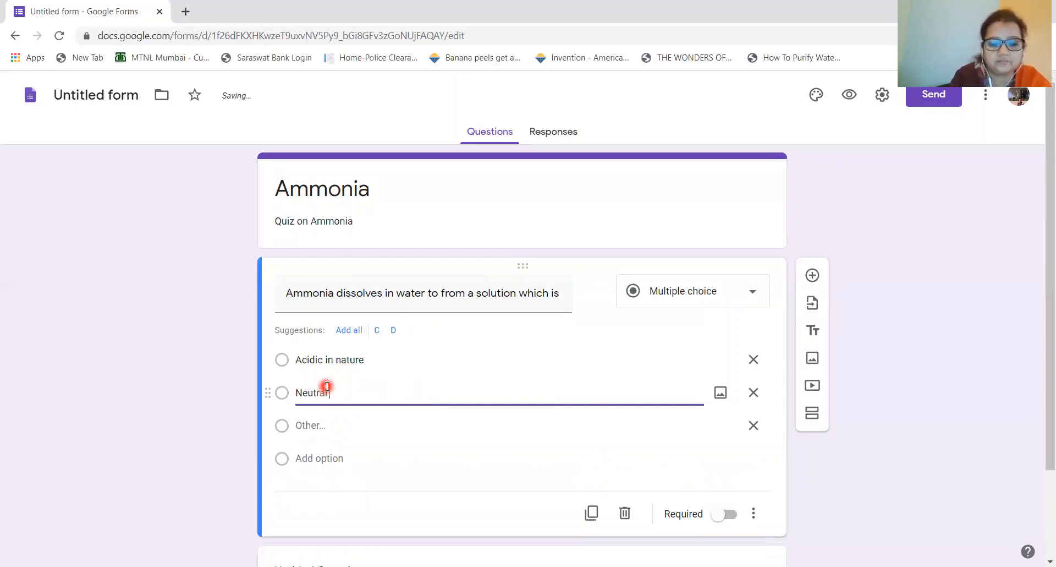
text( in nature)
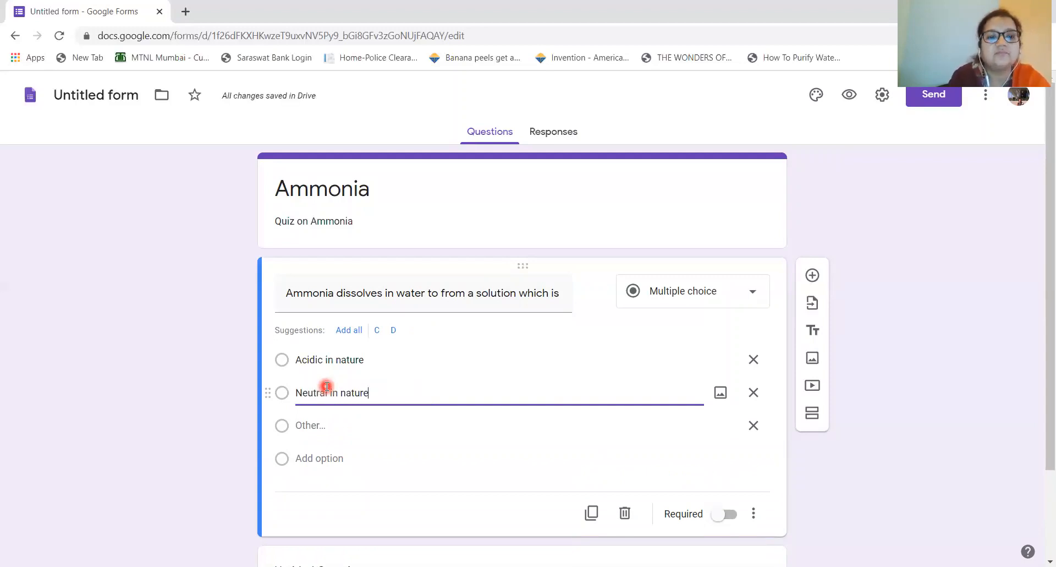
Step: Add a third answer option reading "Alkaline /basic in nature" to the ammonia solution question and make the question required
click(307, 457)
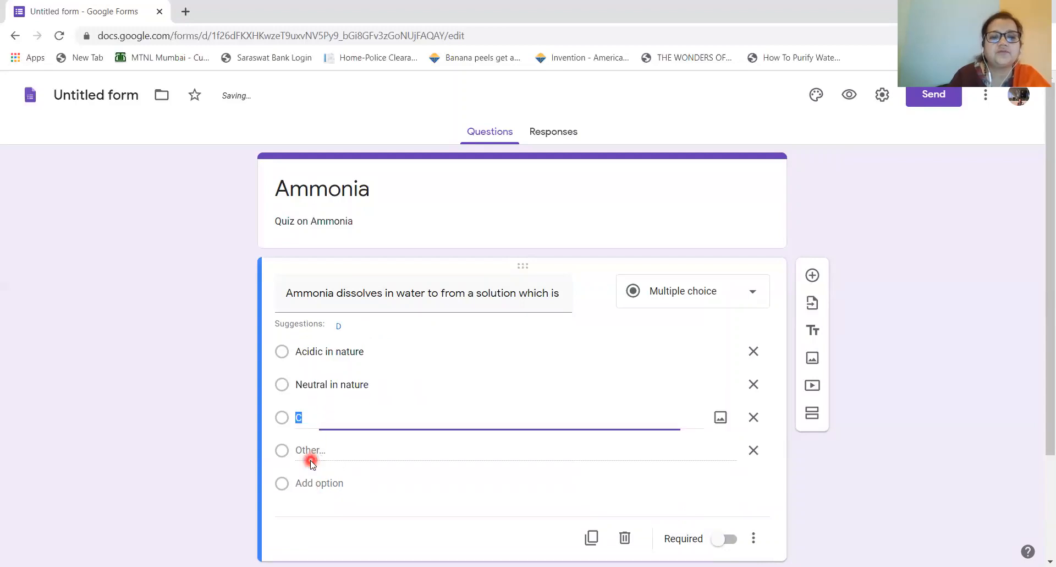
key(BackSpace)
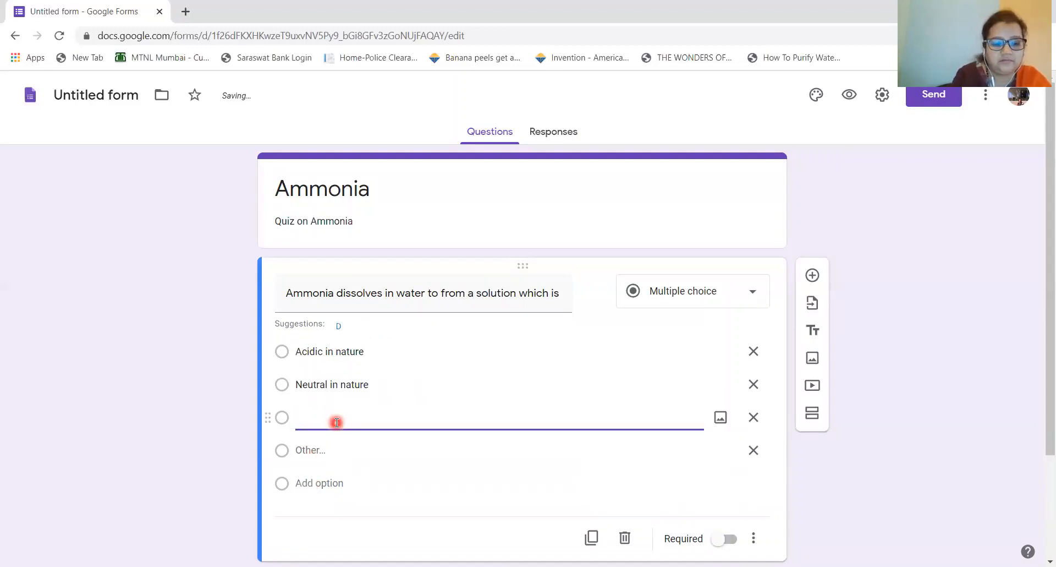
text(Alk)
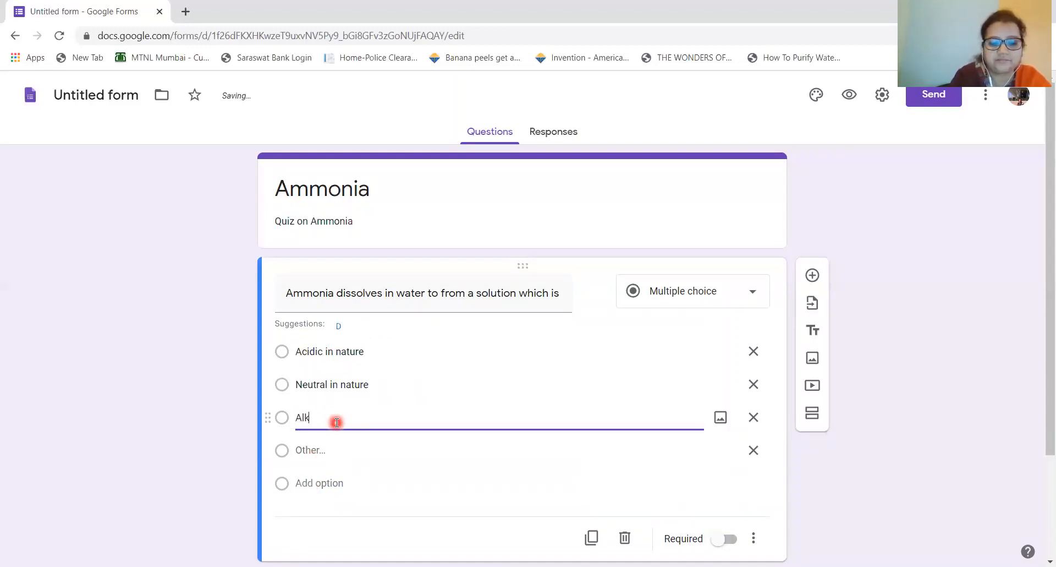
text(aline)
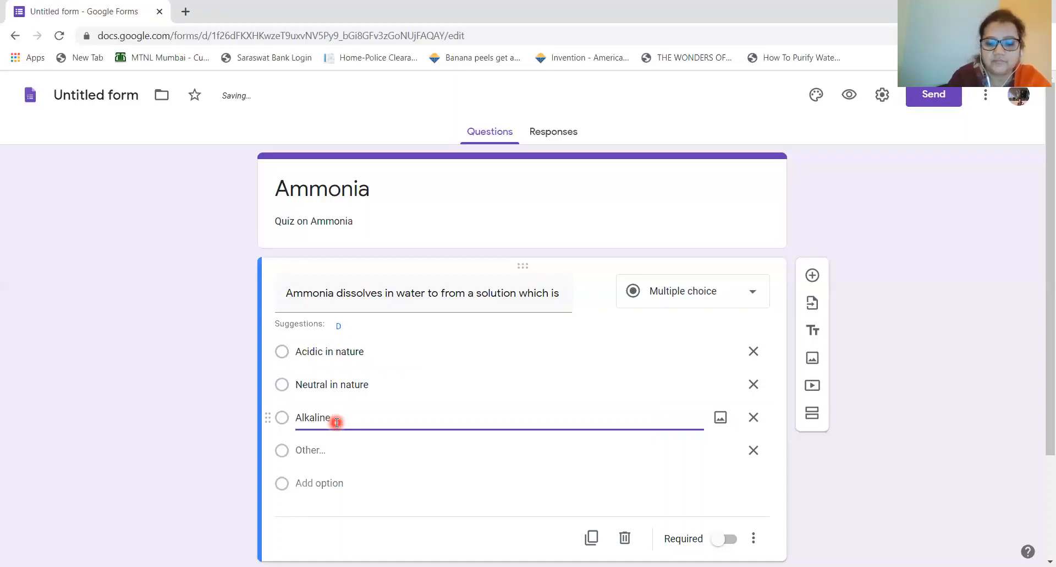
text( /basic)
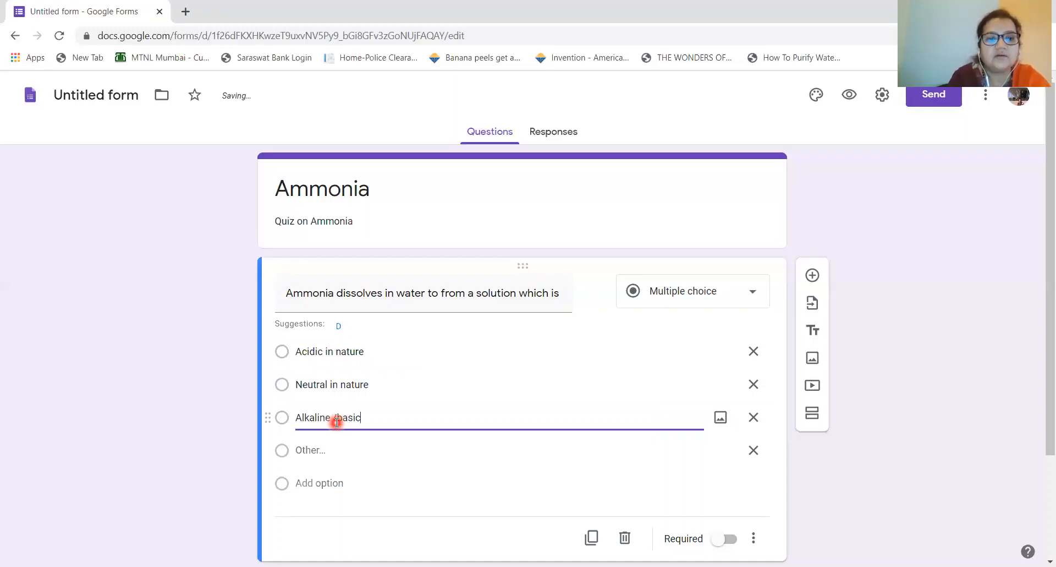
text( in na)
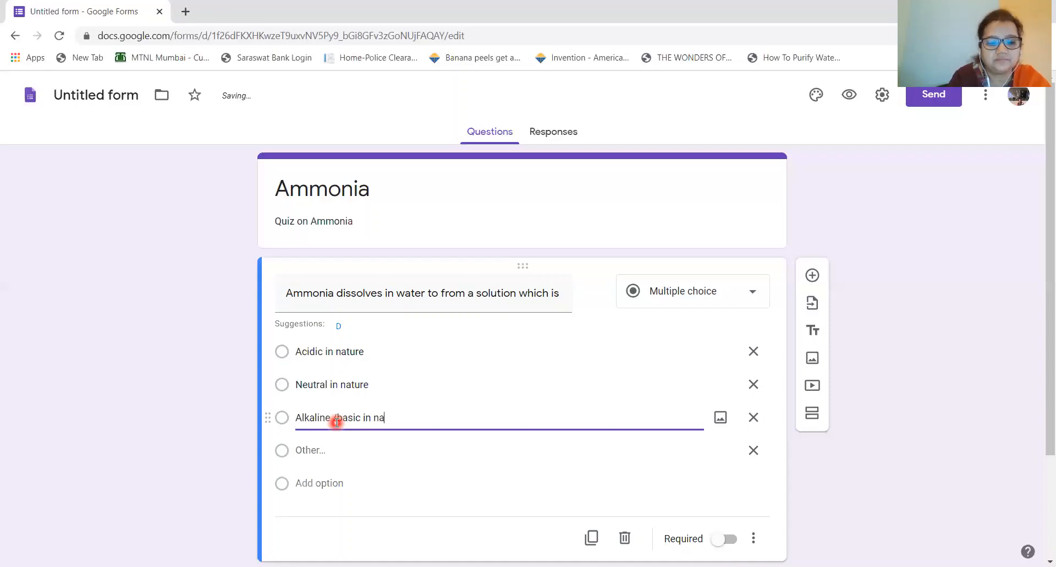
text(ture)
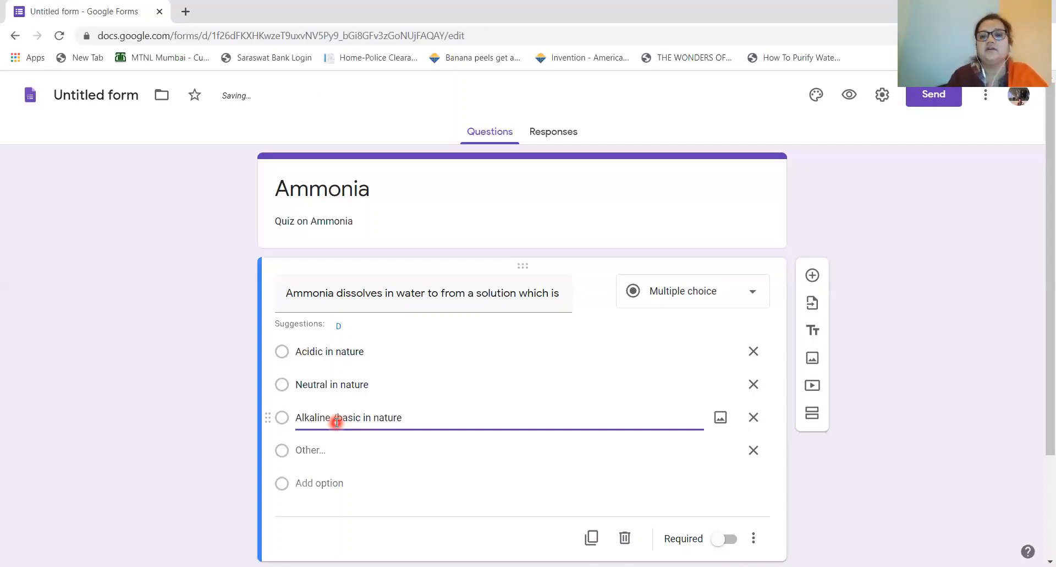
drag(1046, 315, 1043, 387)
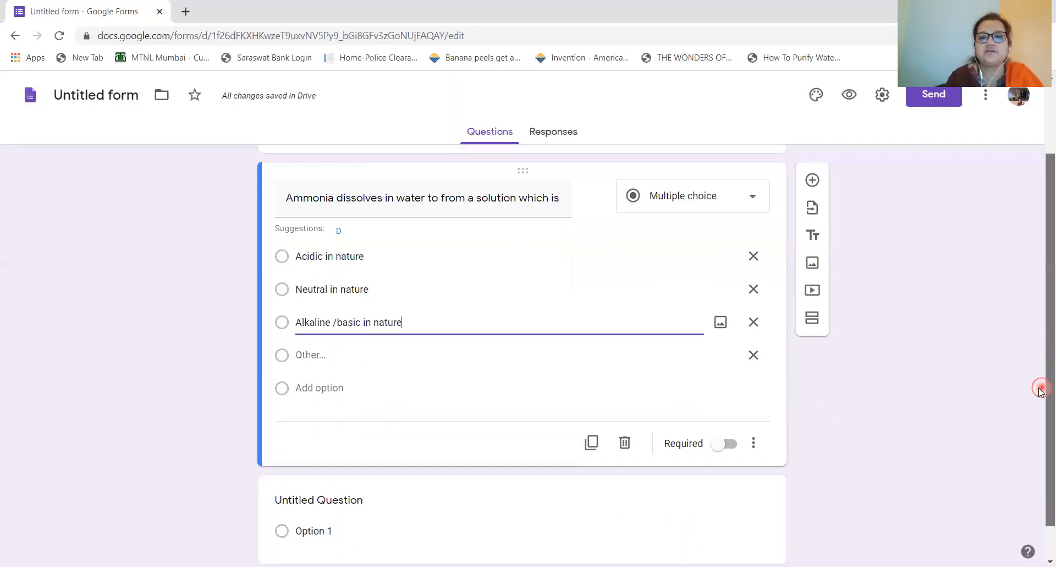
click(720, 446)
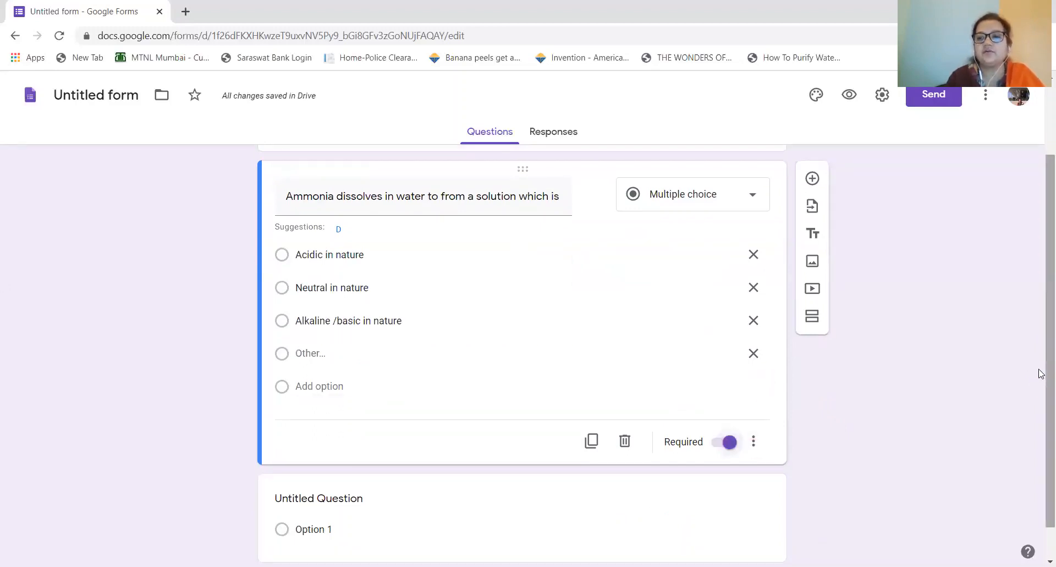
Step: Add a new question below the ammonia solution question and upload the "ammonia lab prp" image from the apparatusimages folder into it
scroll(1041, 396, down, 1)
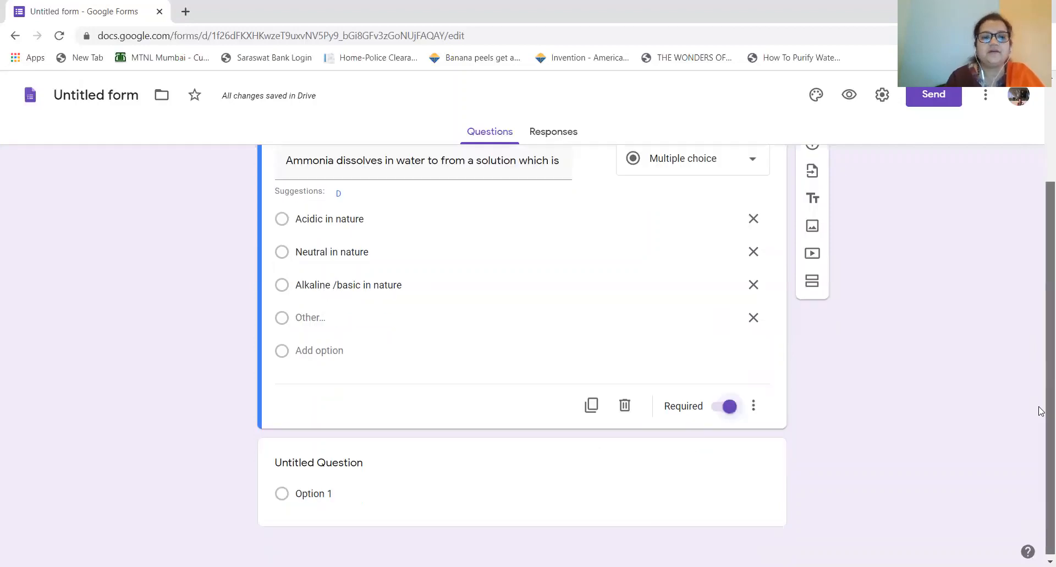
click(815, 171)
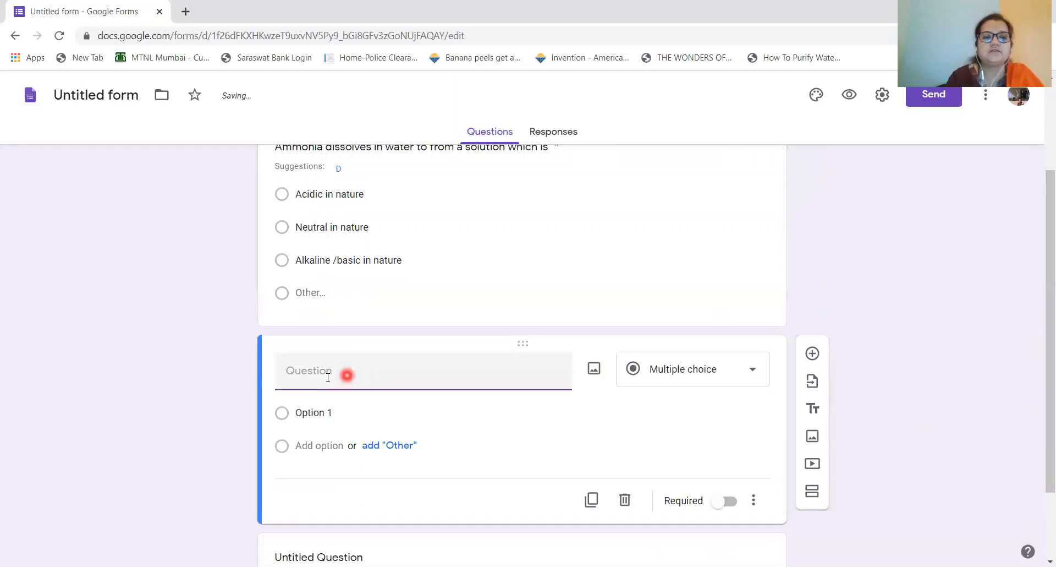
click(594, 368)
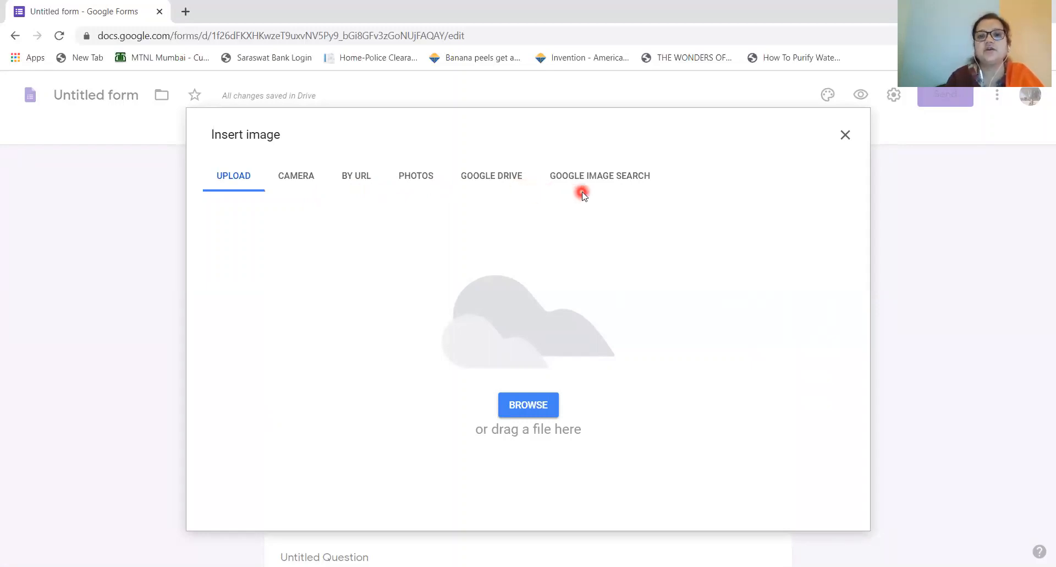
click(529, 407)
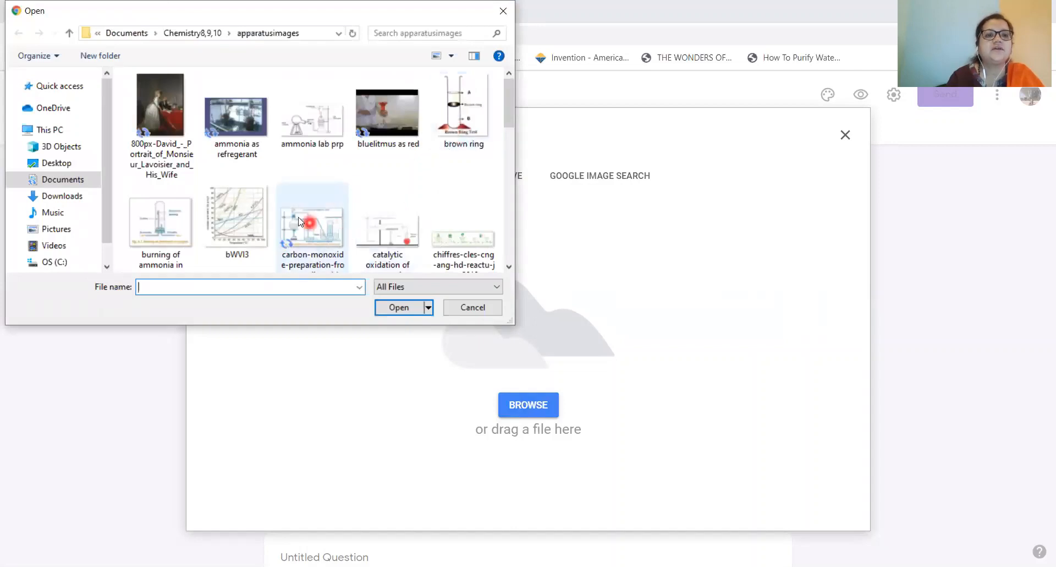
click(324, 124)
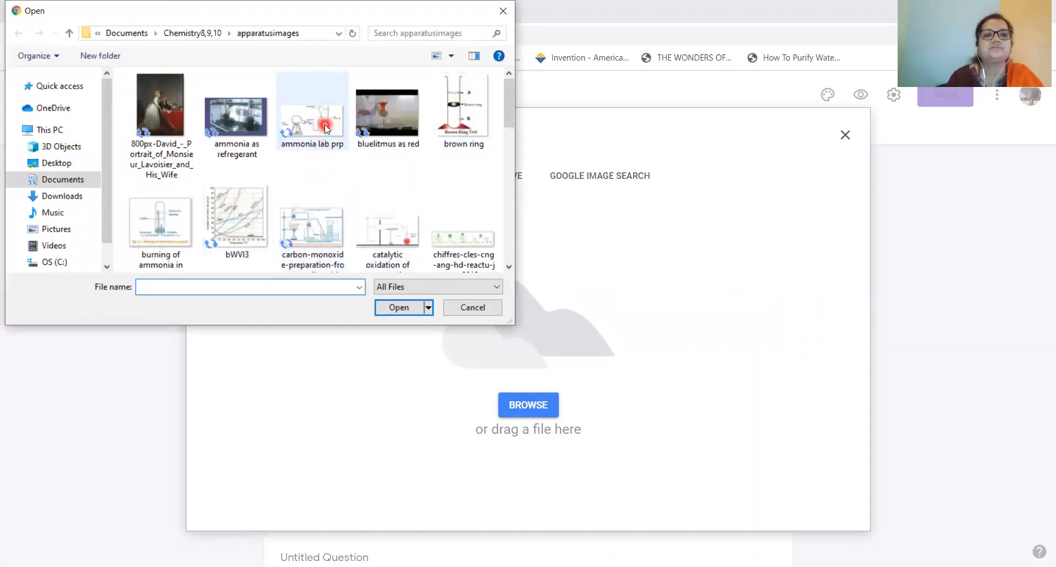
click(399, 308)
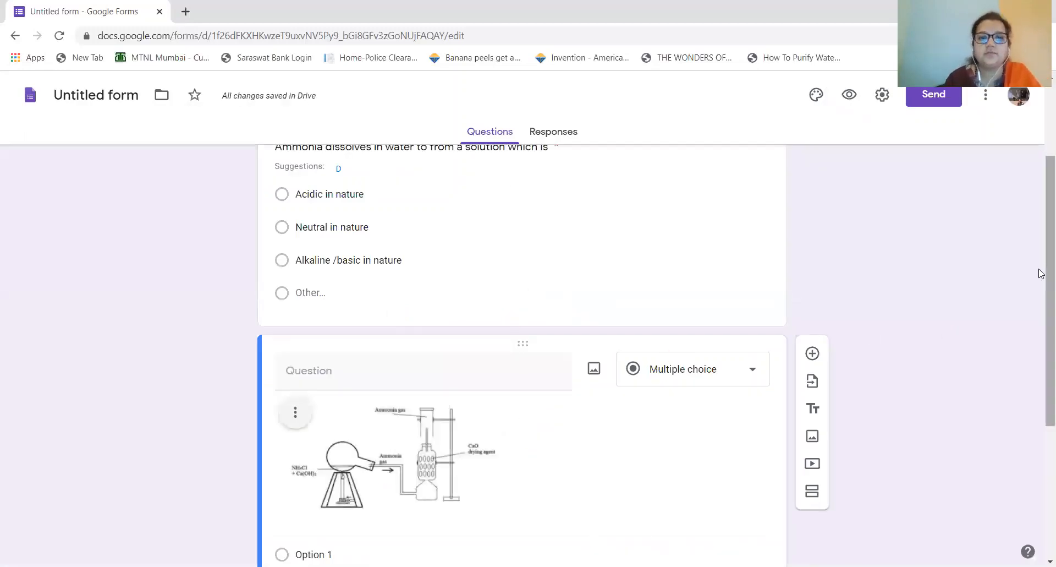
Step: Set the text of the question with the apparatus image to "The reaction flask is kept in an inclined position"
drag(1041, 273, 1043, 329)
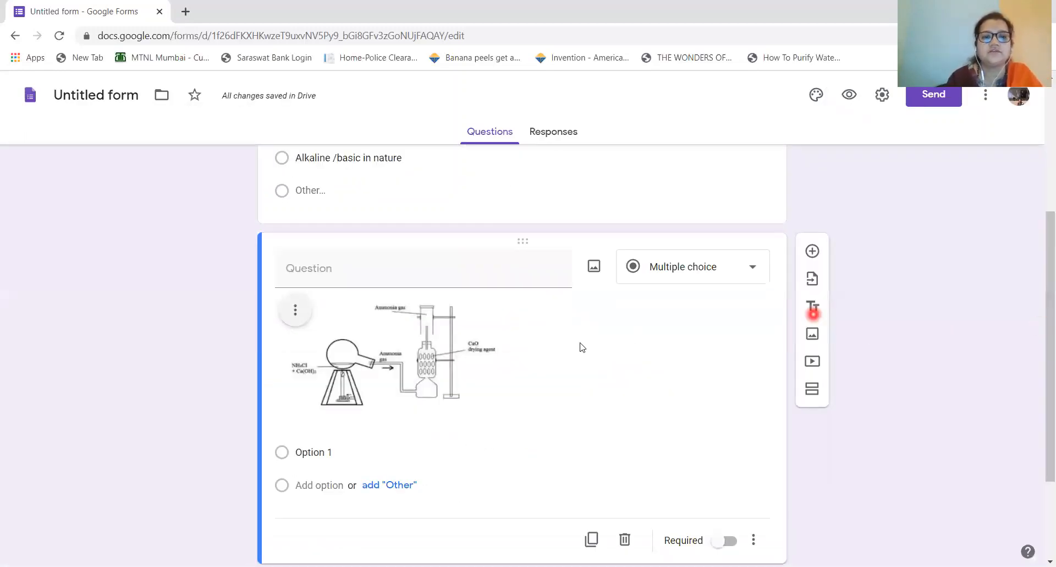
click(361, 268)
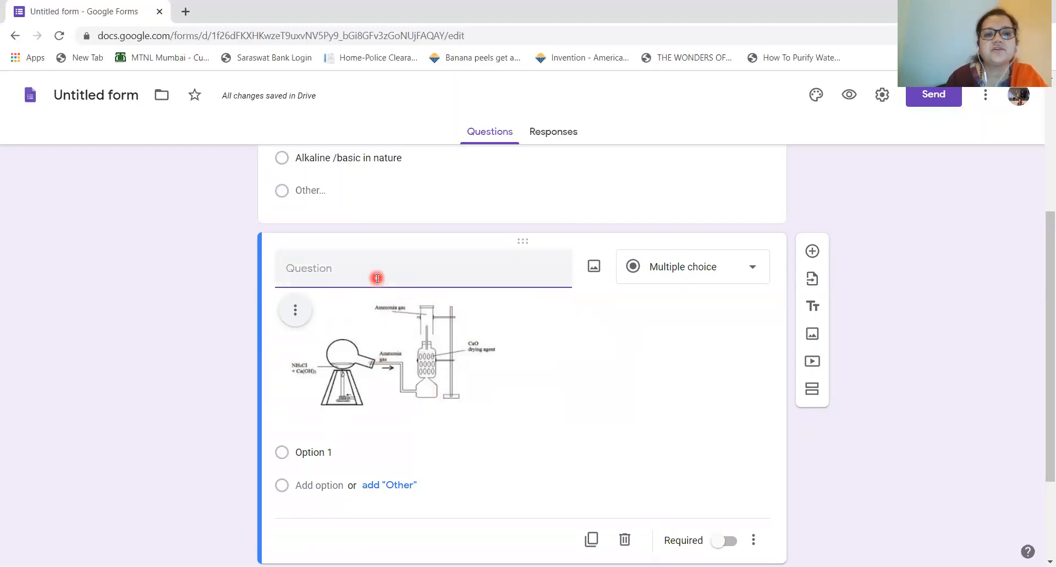
text(T)
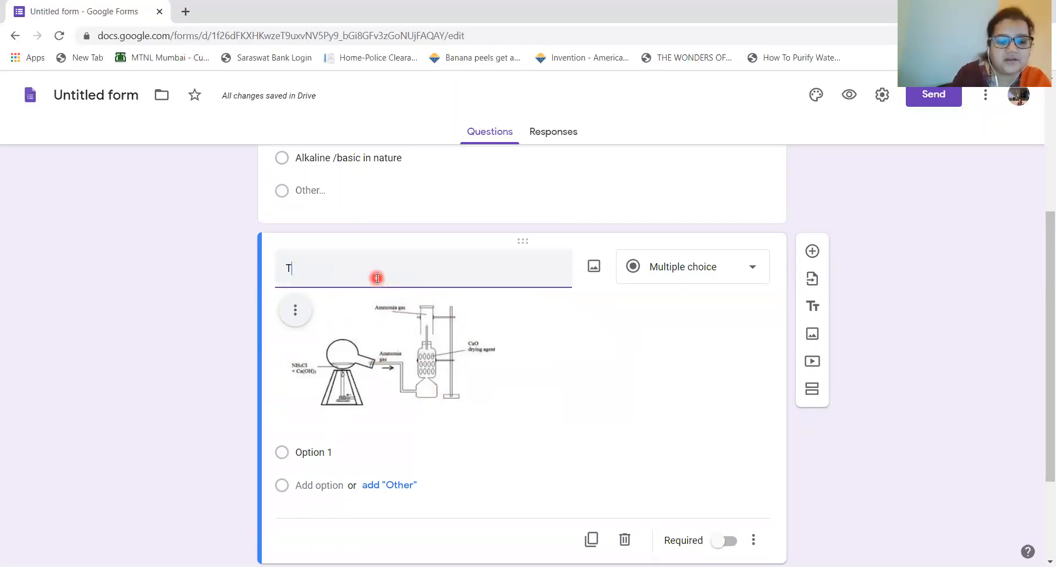
text(he reac)
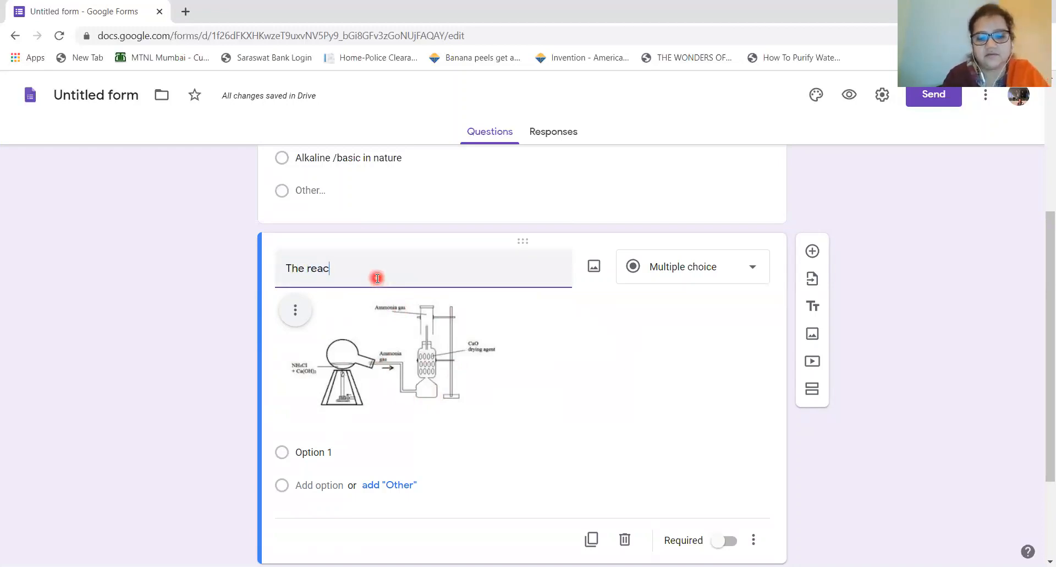
text(tion flask)
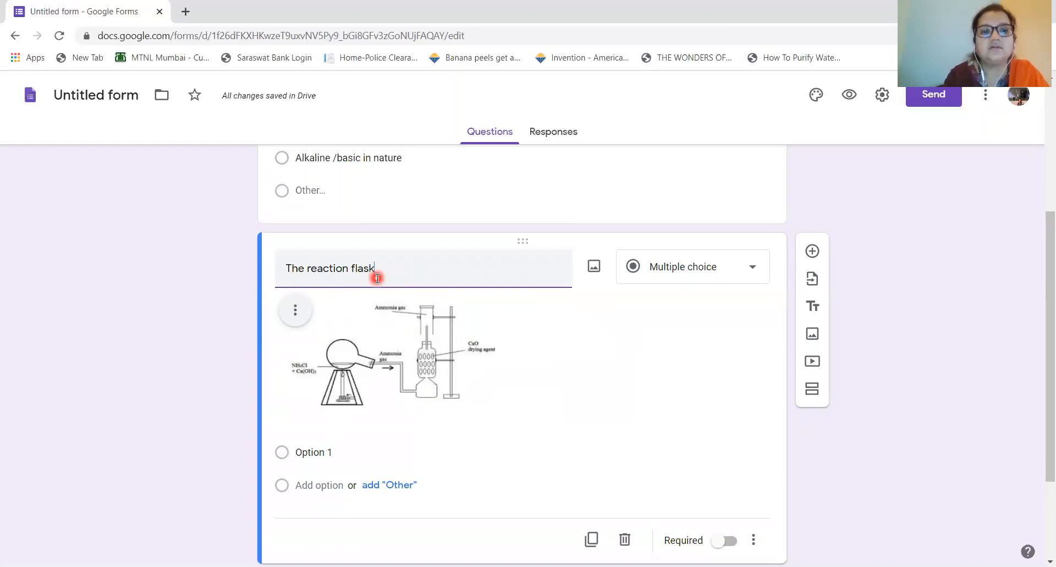
text( is ke)
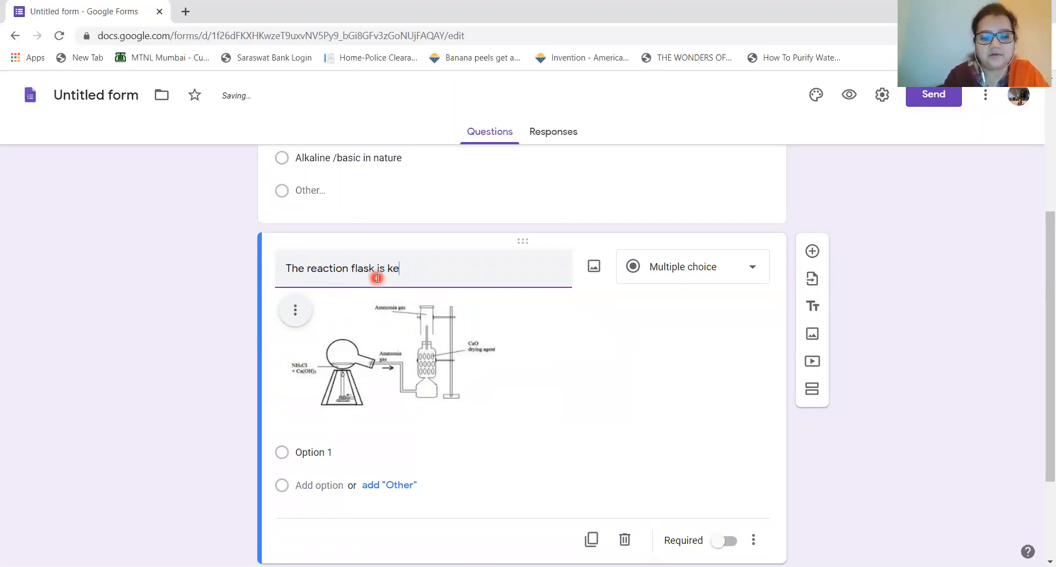
text(pt in an )
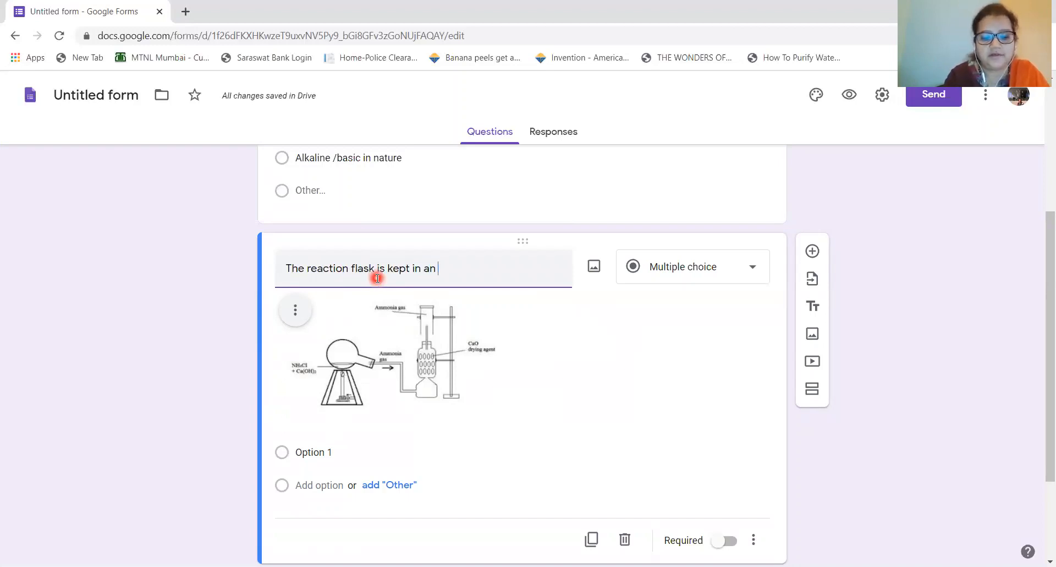
text(inclined )
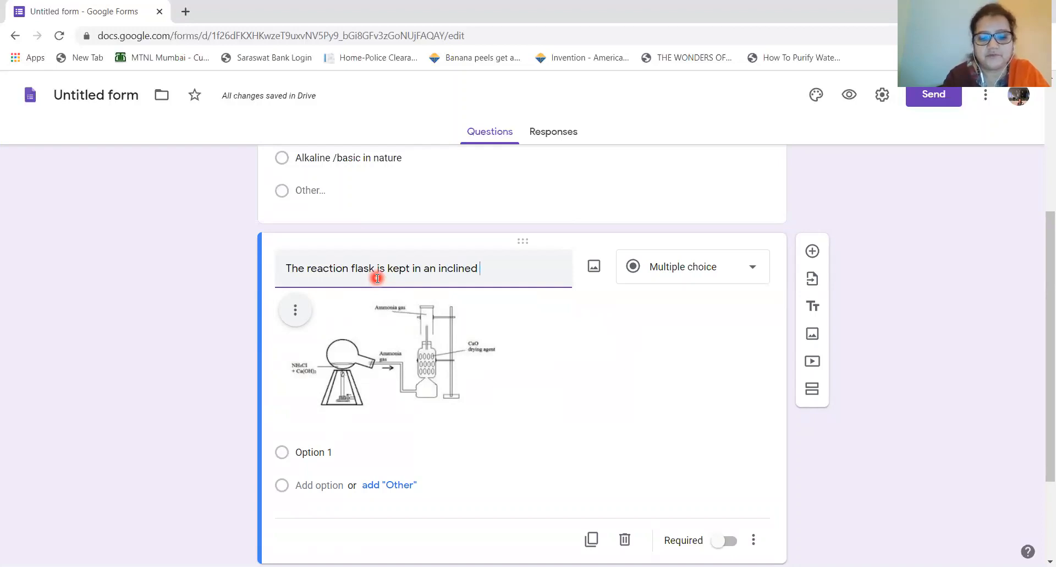
text(position)
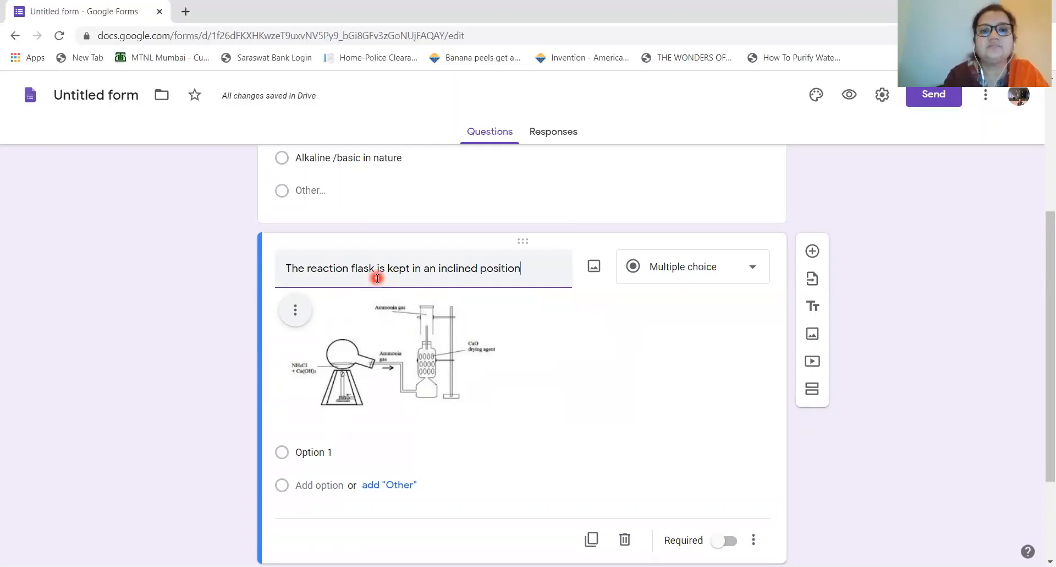
Step: Set the first answer option of the reaction flask question to "It saves fuel"
click(322, 453)
key(BackSpace)
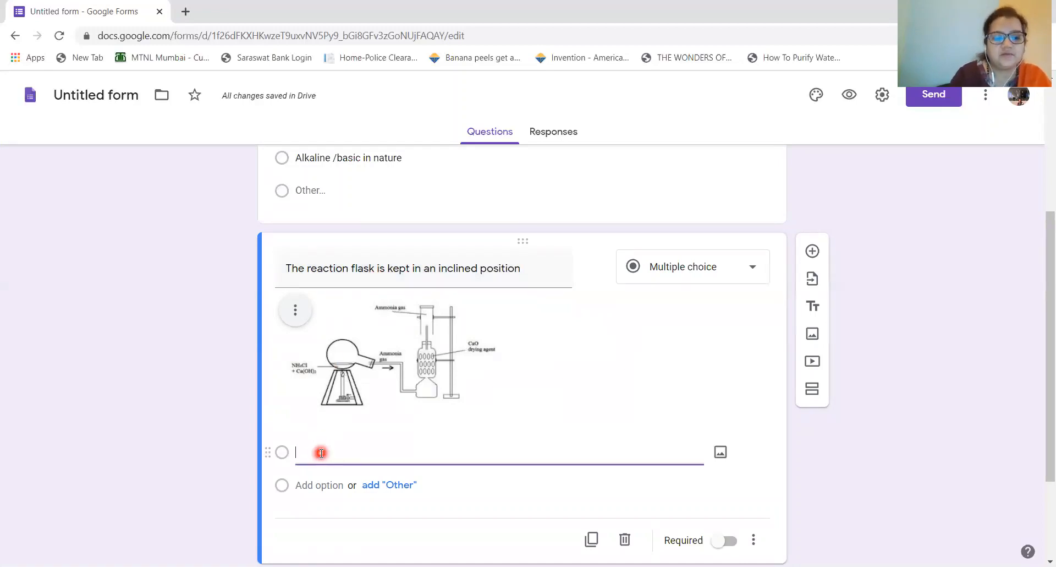
text(It s)
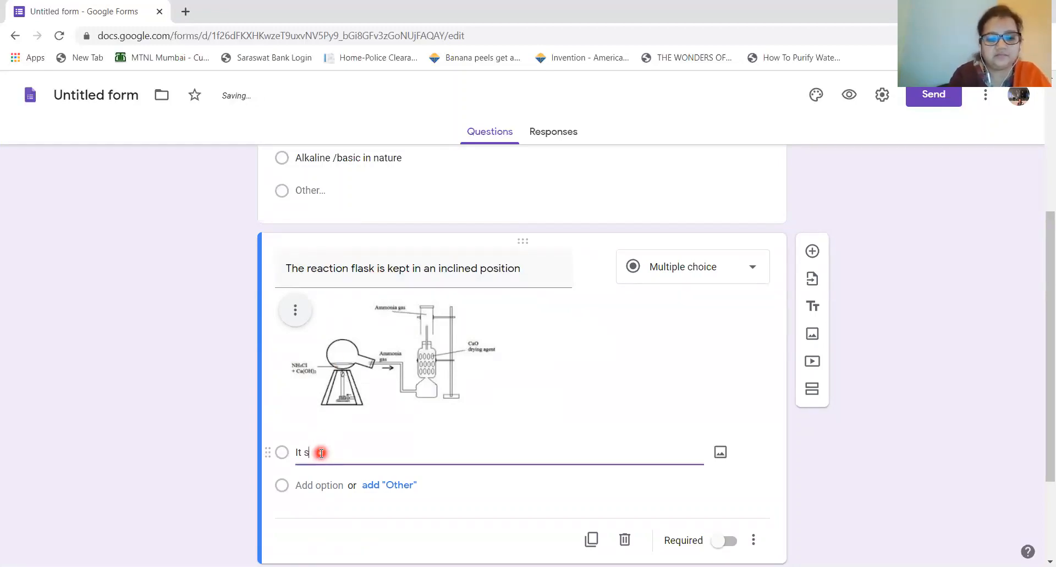
text(aves)
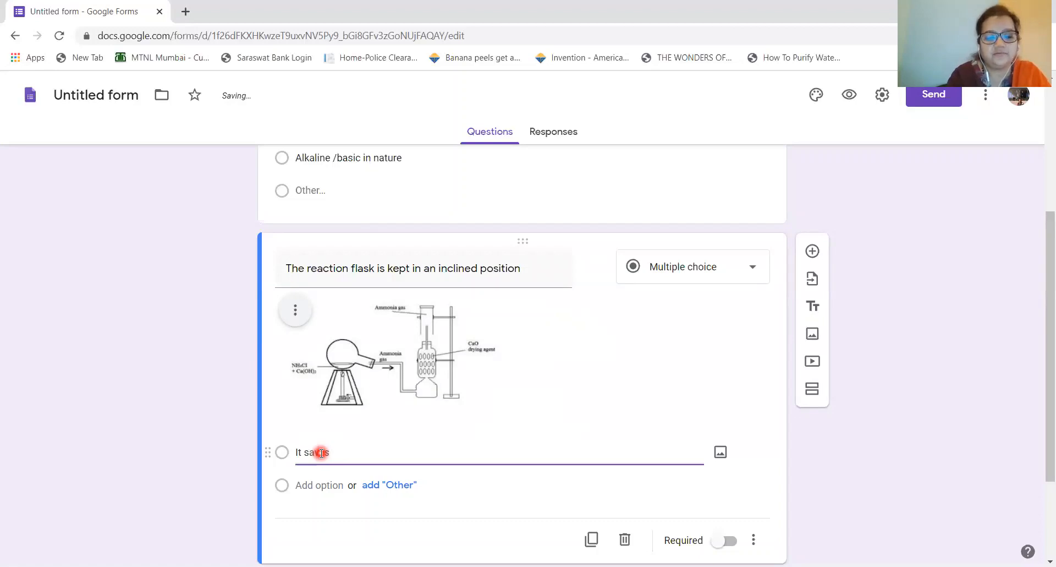
text( fuel)
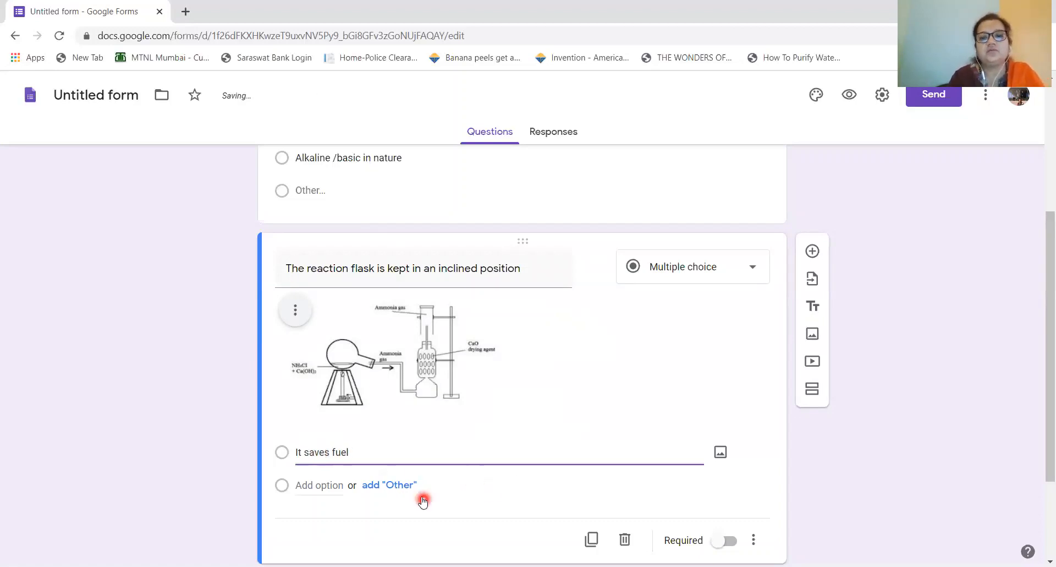
Step: Add an "Other" choice and a second option "It prevents water vapour trickling into the flask thus avoids breaking of the flask" to the reaction flask question
click(401, 486)
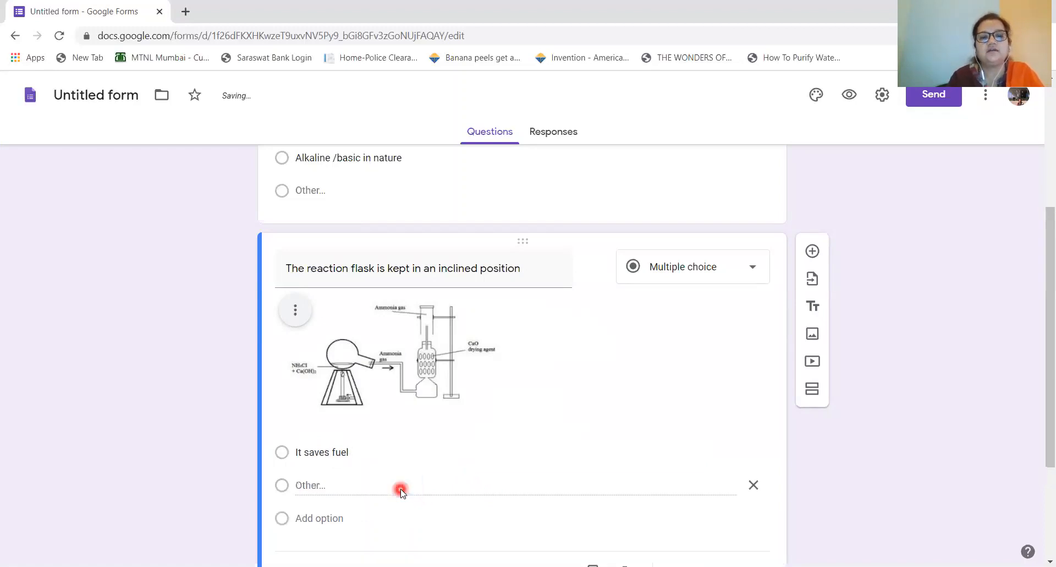
click(324, 518)
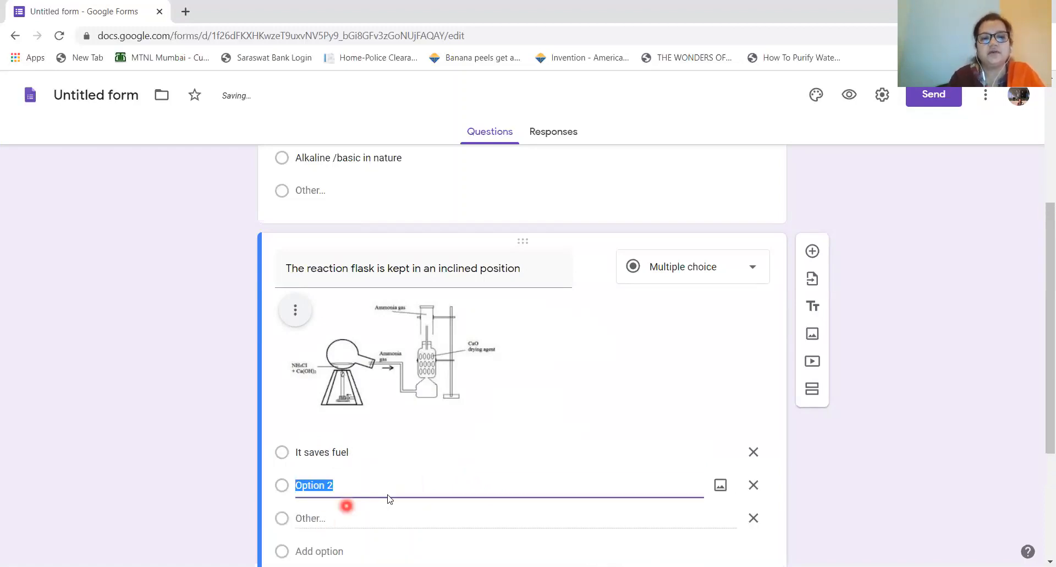
key(BackSpace)
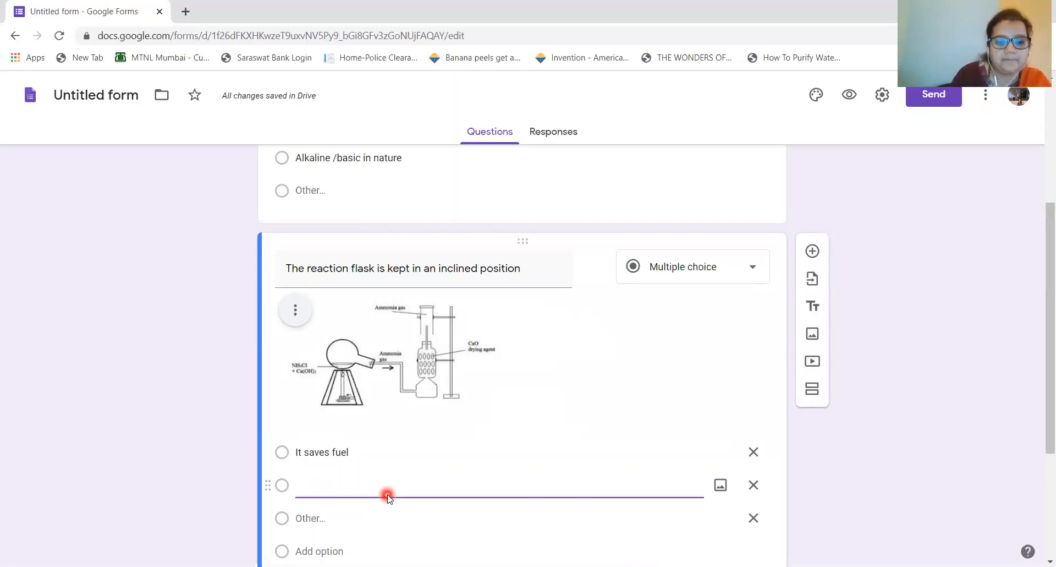
text(It p)
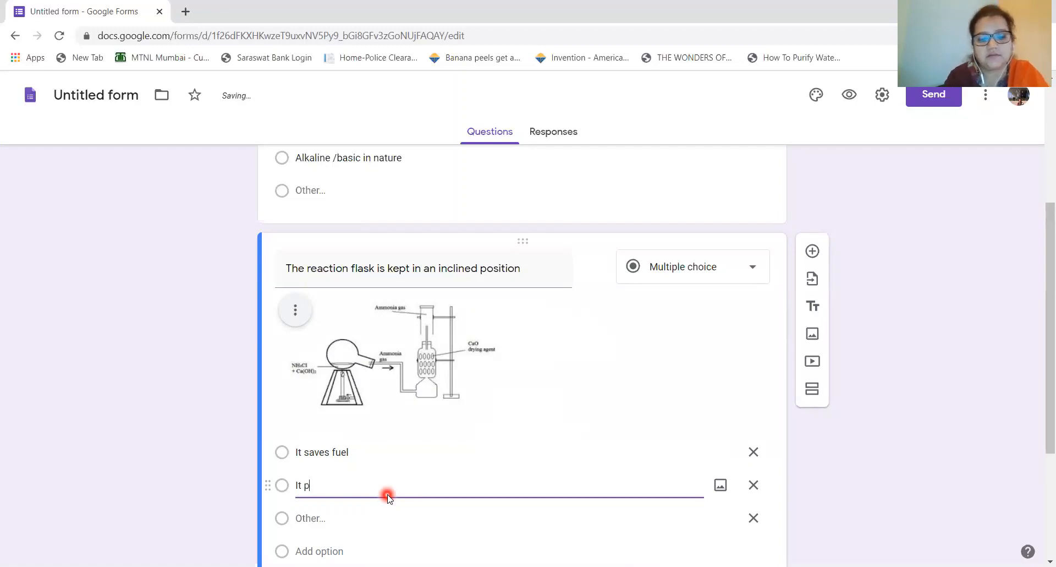
text(revents )
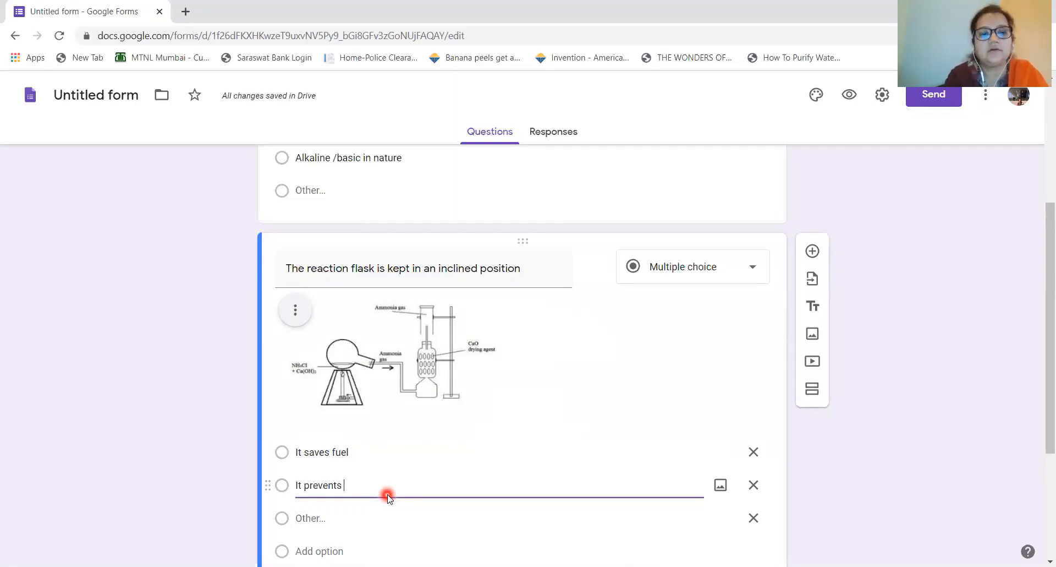
text(water )
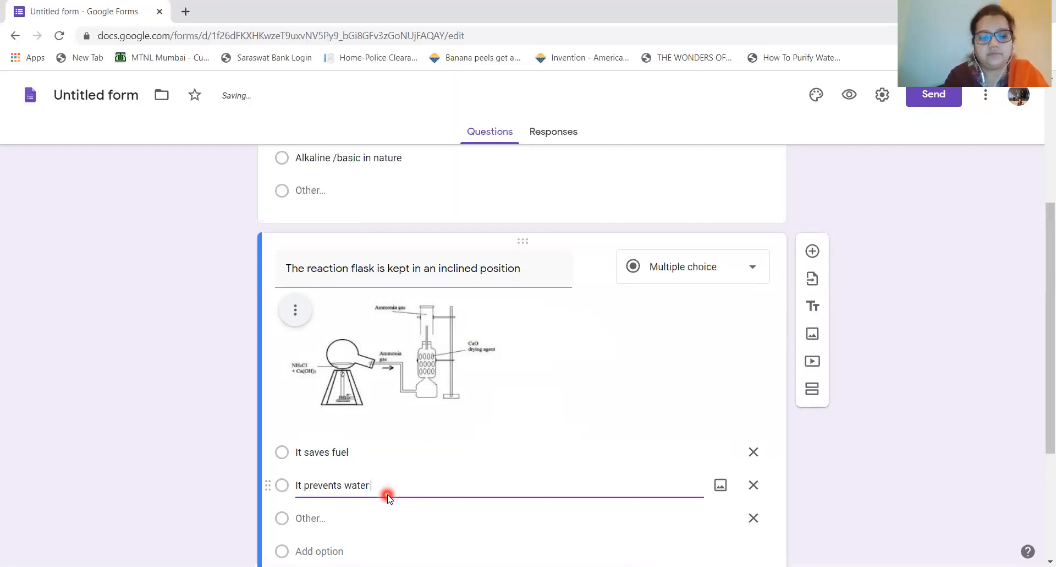
text(vapour )
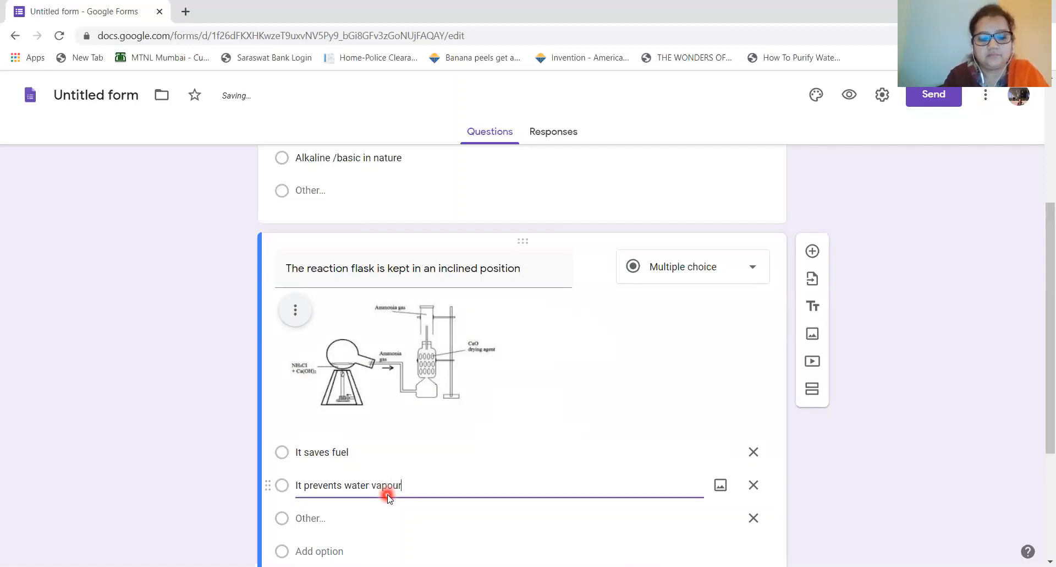
text(tric)
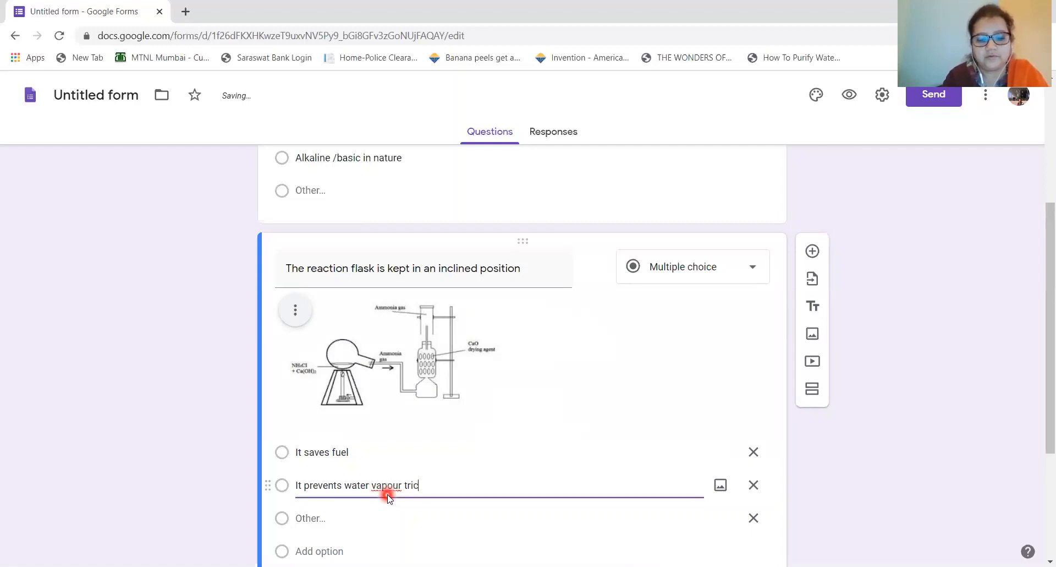
text(kling)
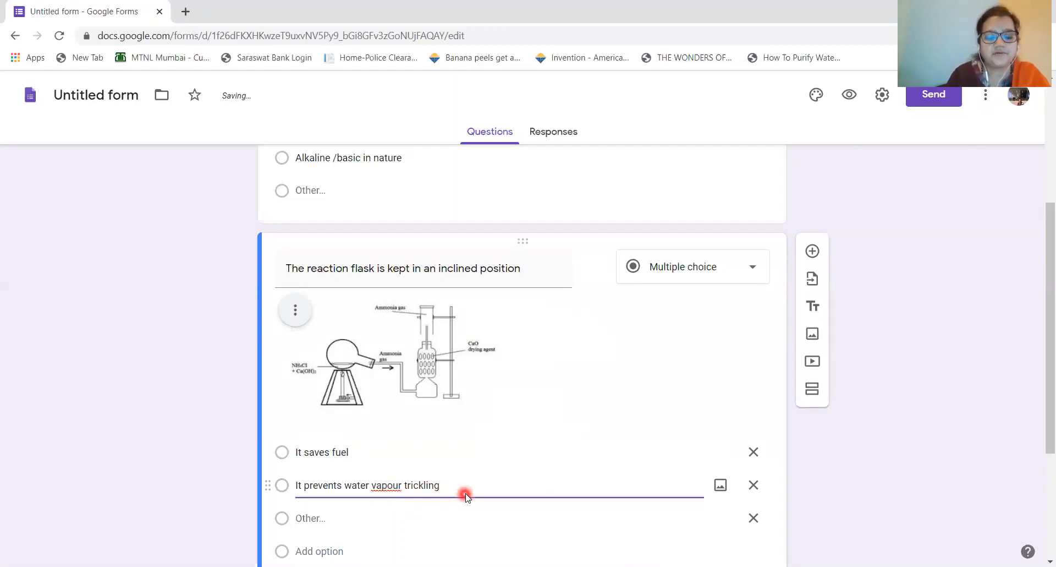
text( into )
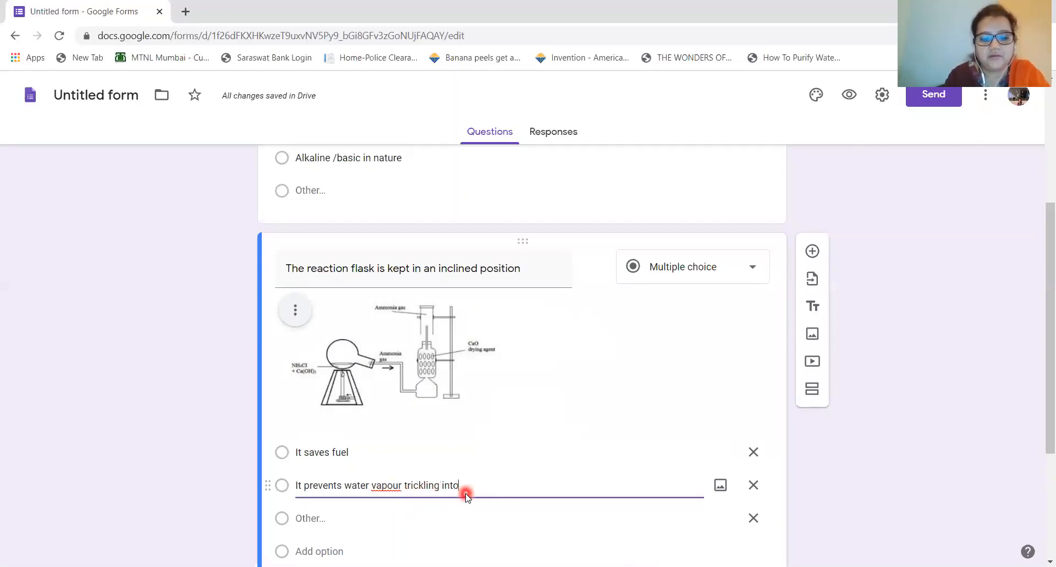
text(the flask)
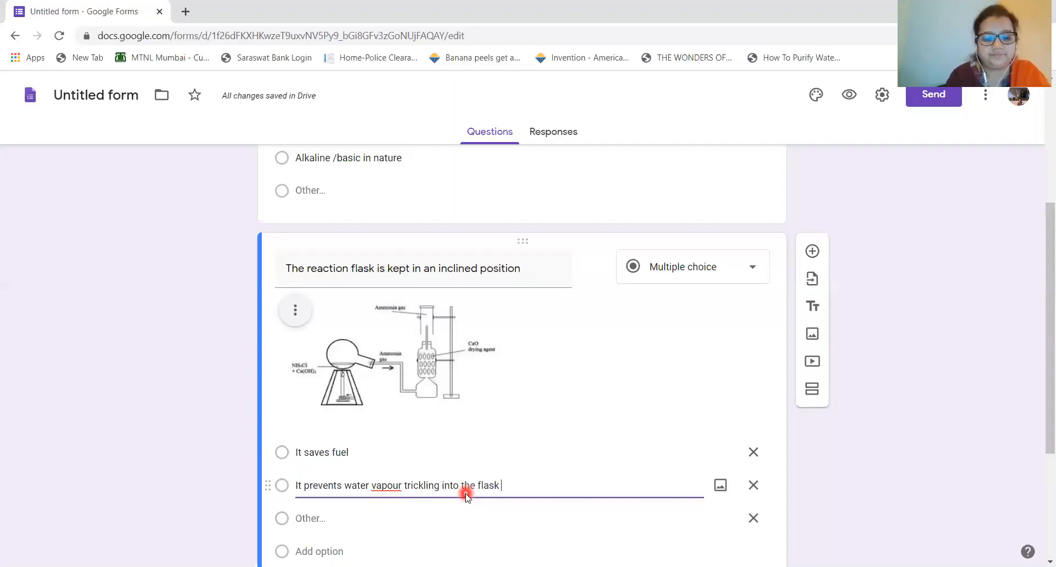
text(thu)
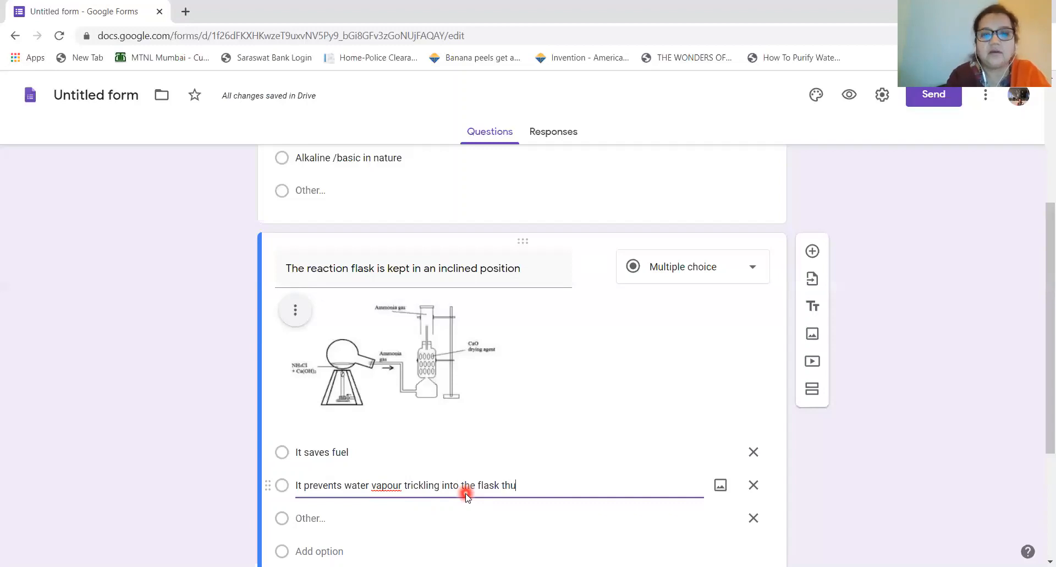
text(s avoids)
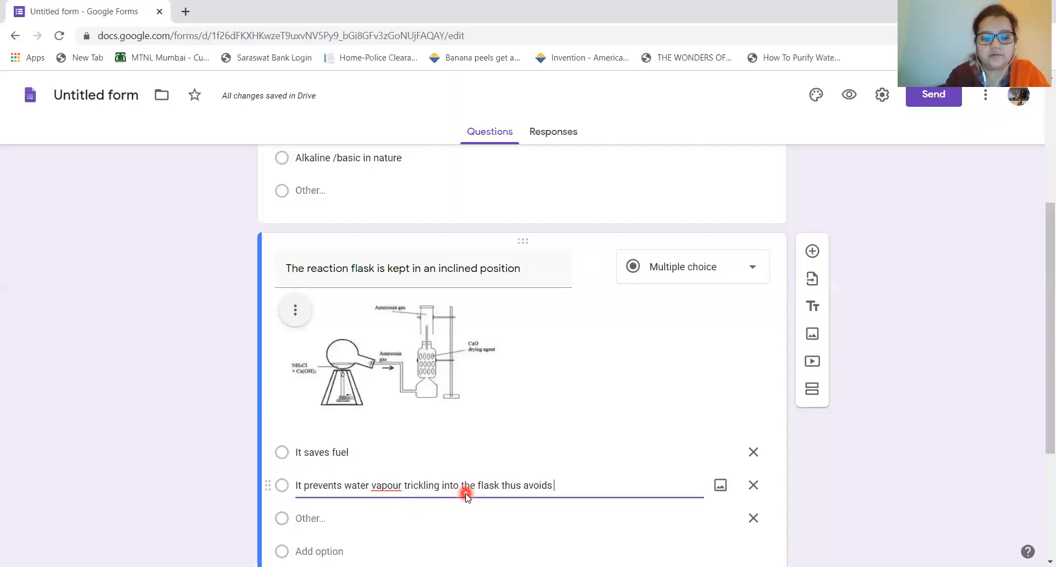
text( breaki)
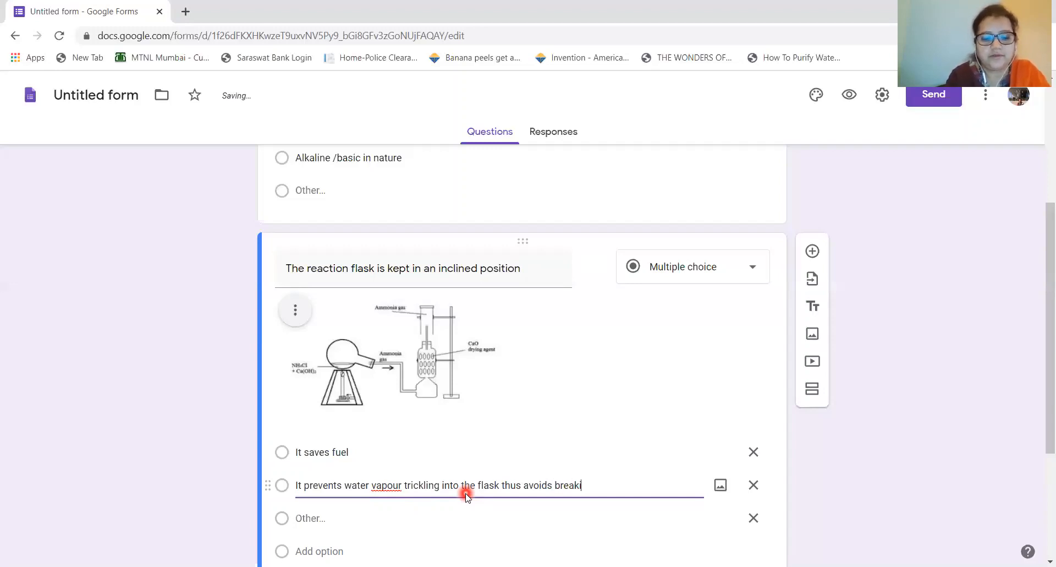
text(ng of t)
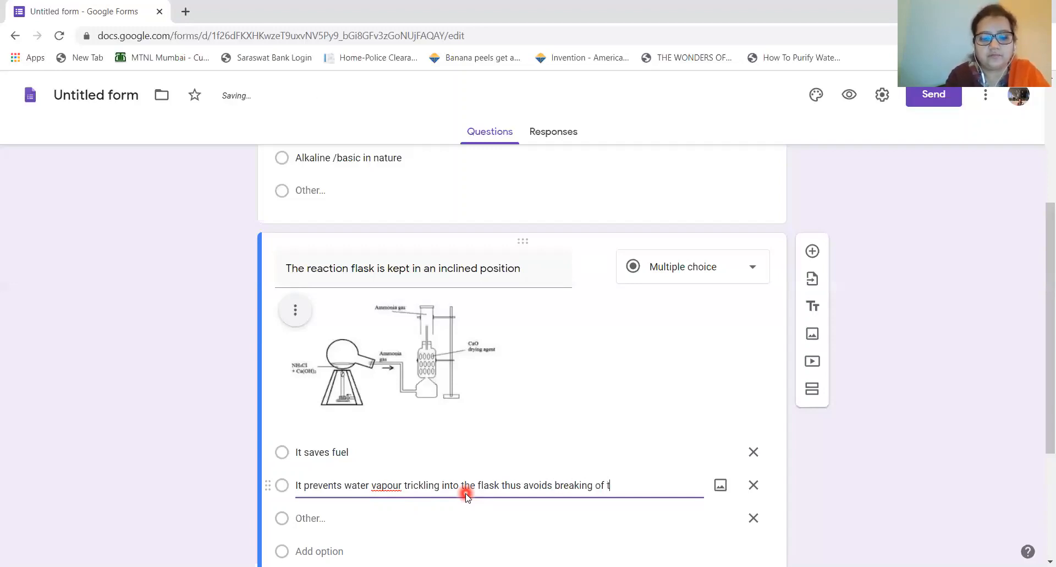
text(he flask)
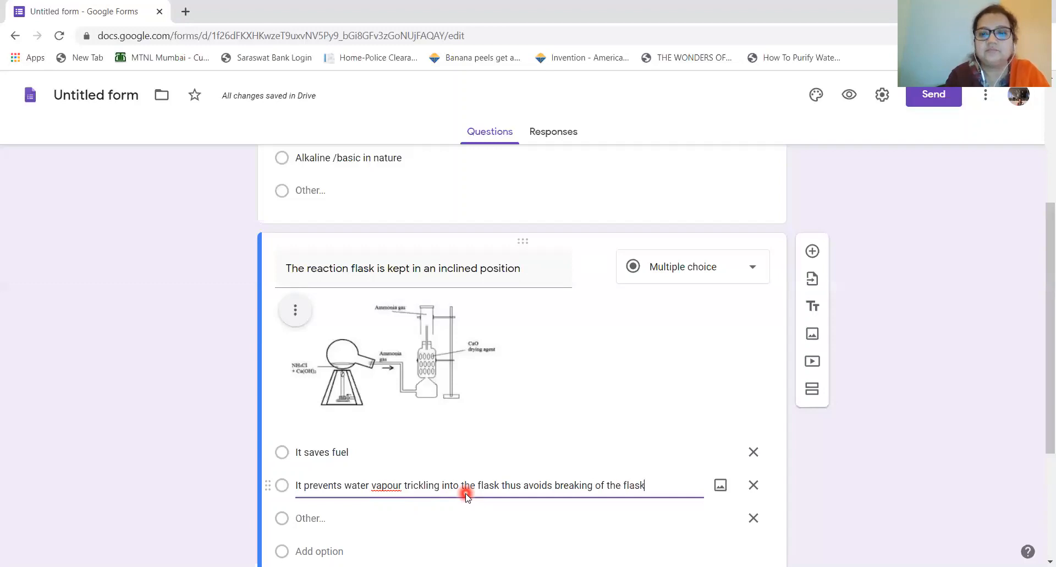
Step: Add a third answer option reading "It gives maximum yield" to the reaction flask question
click(304, 522)
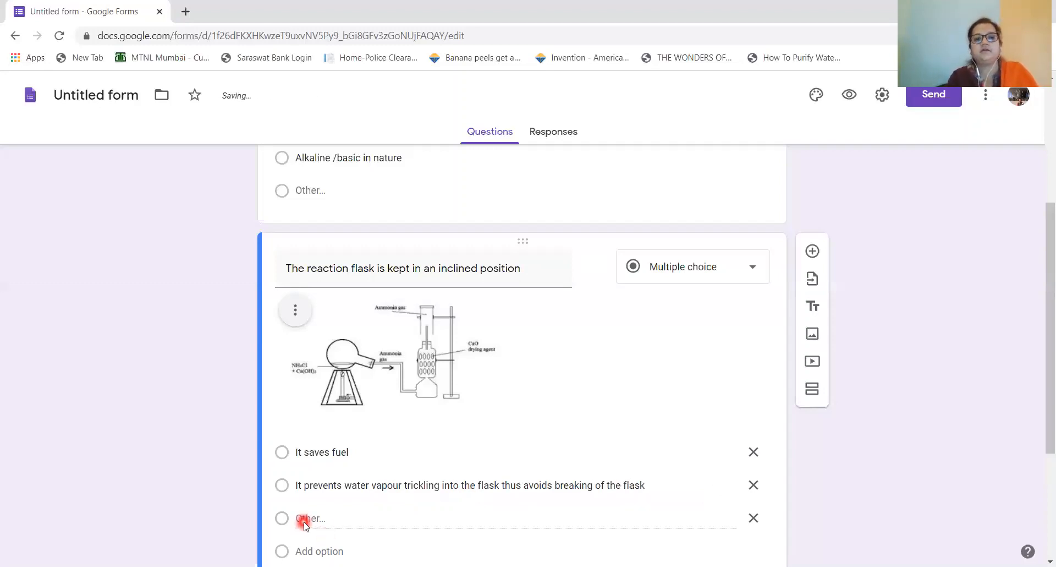
click(326, 552)
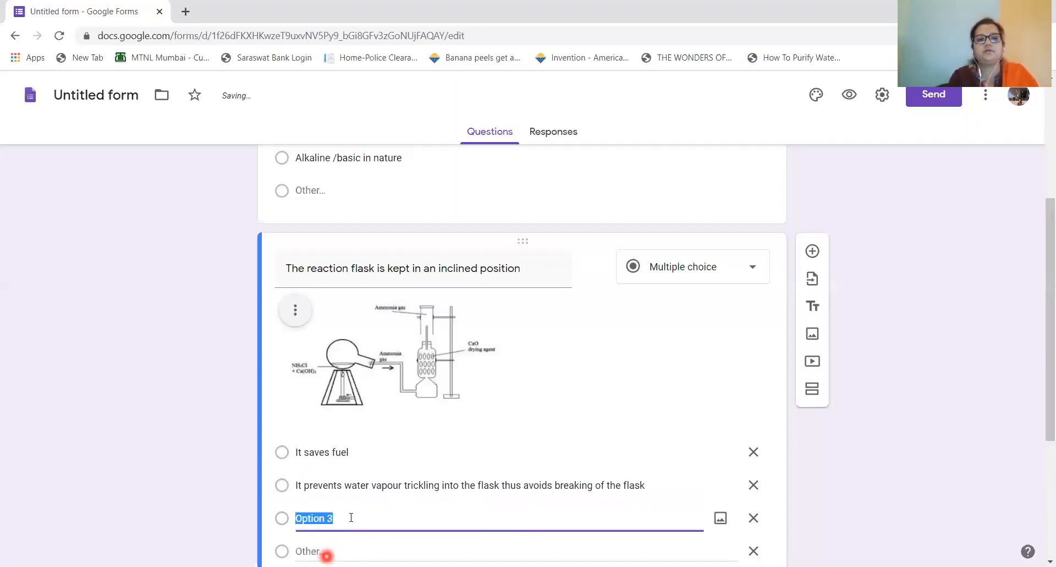
key(BackSpace)
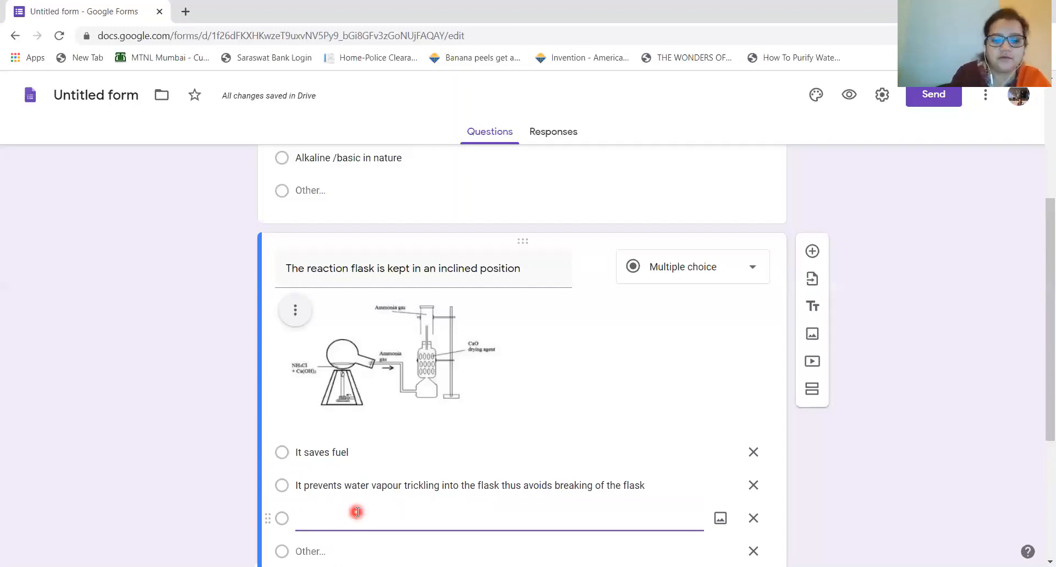
text(It gi)
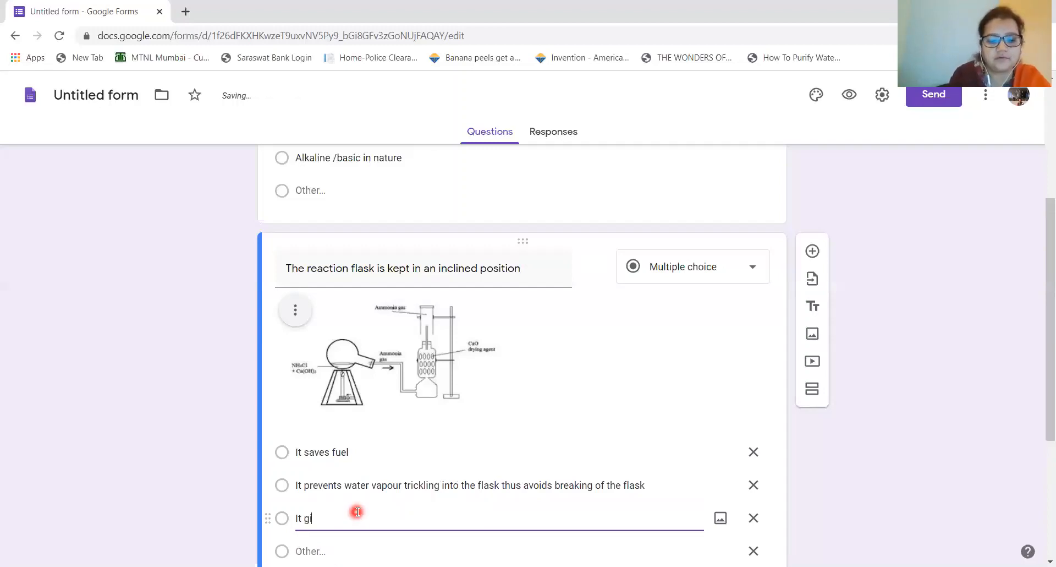
text(ves max)
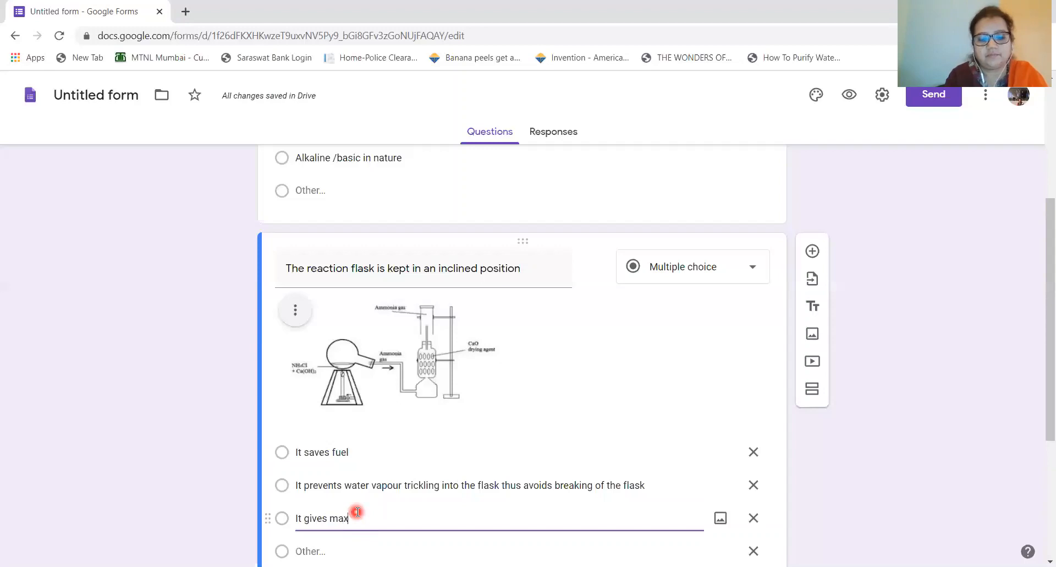
text(imum yield)
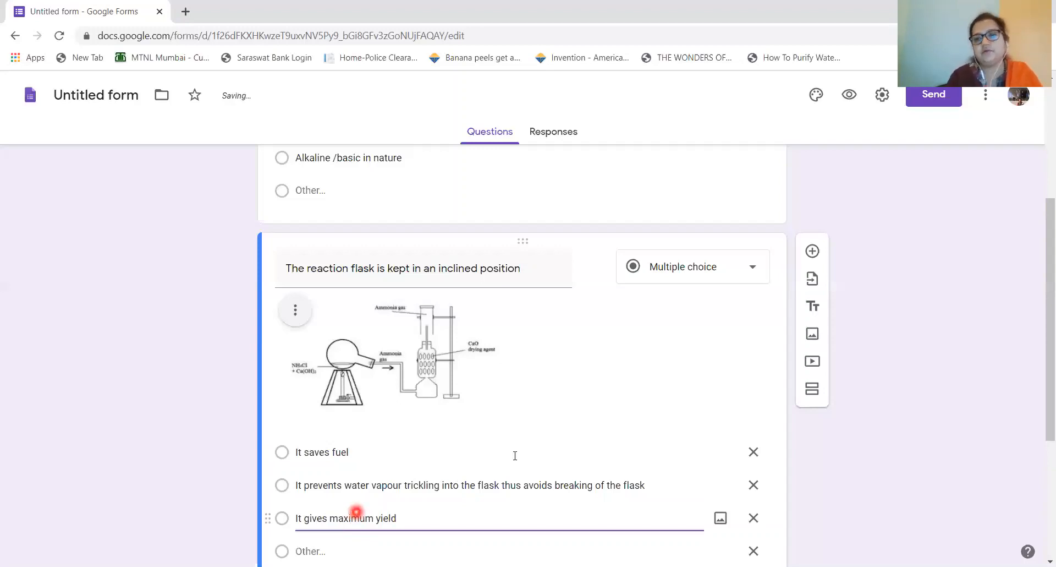
Step: Add a new question below the reaction flask question and upload the "fountain expt ammonia" image from the apparatusimages folder into it
scroll(1040, 264, down, 1)
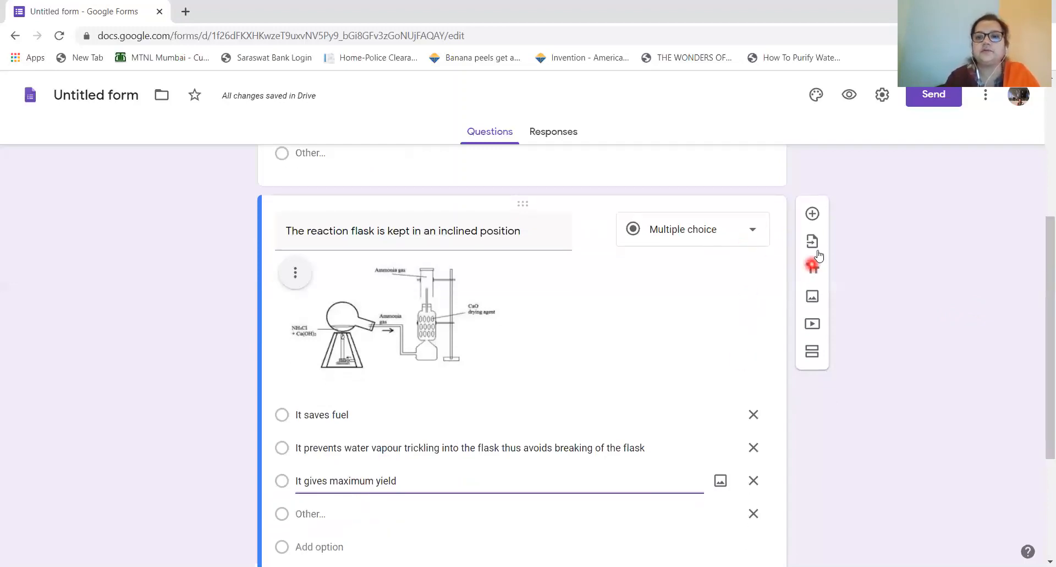
click(813, 216)
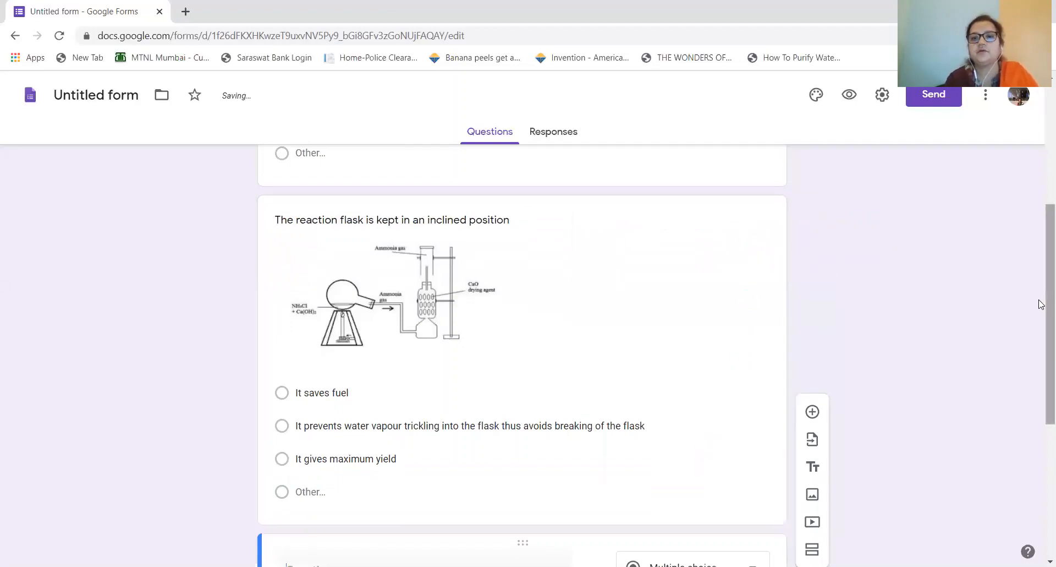
drag(1049, 306, 1034, 383)
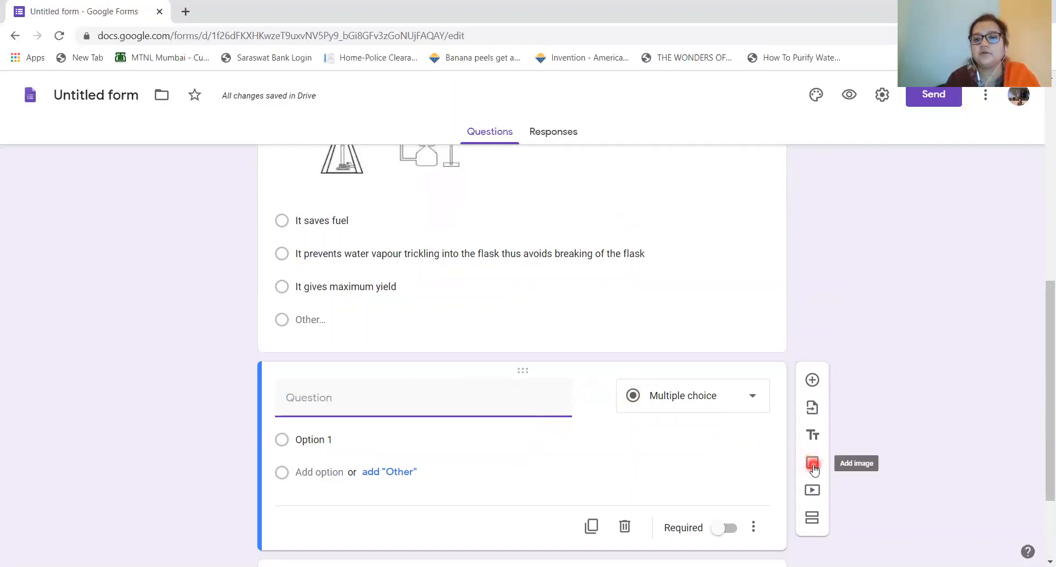
click(591, 404)
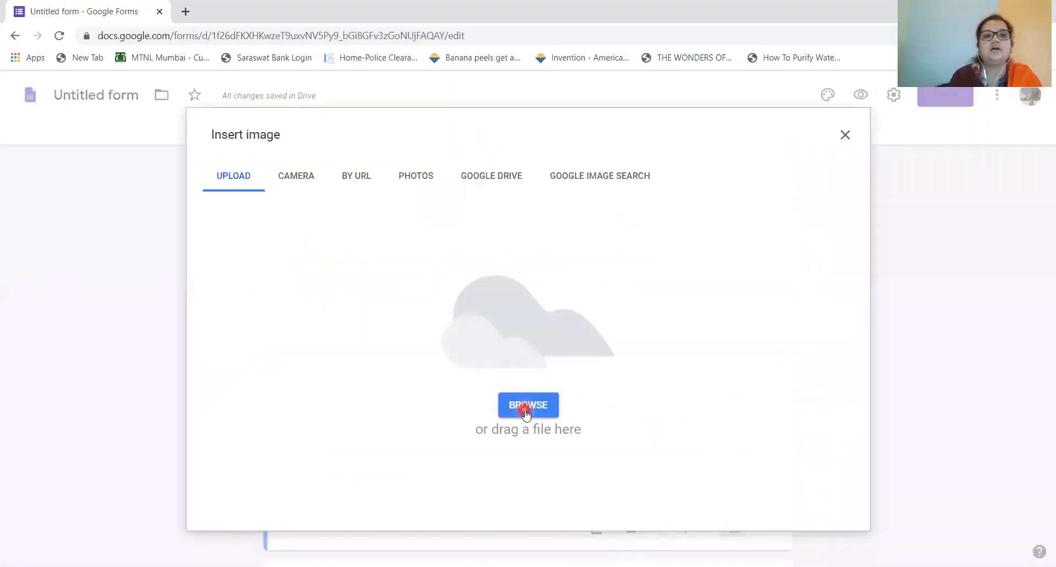
click(526, 412)
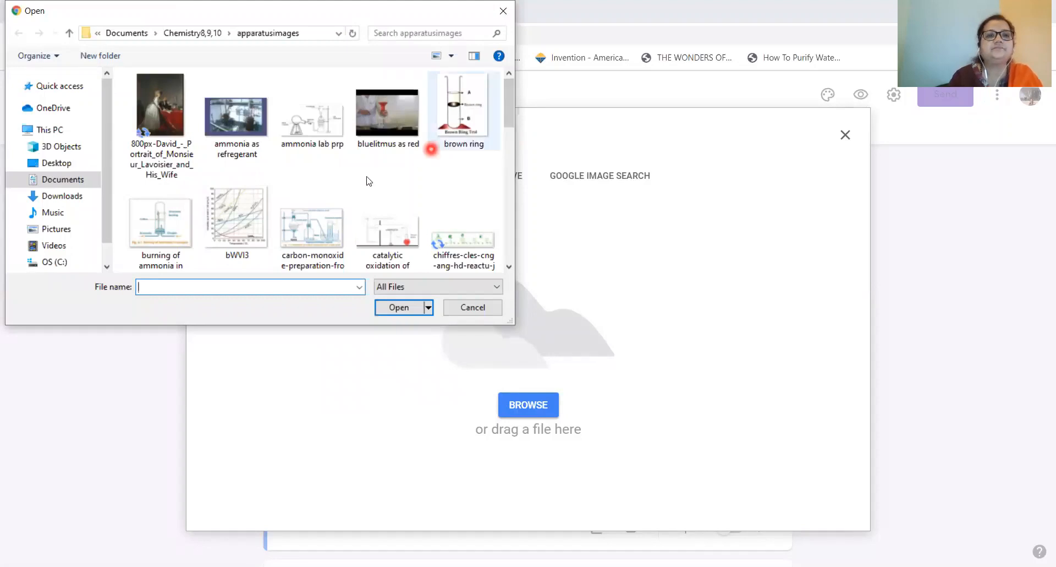
drag(513, 118, 510, 145)
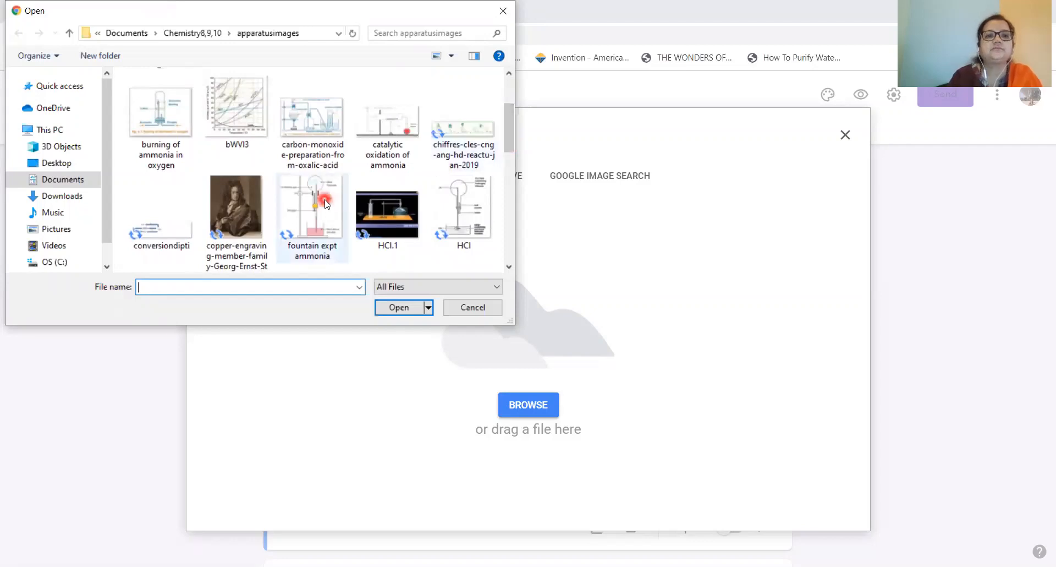
click(313, 209)
click(394, 312)
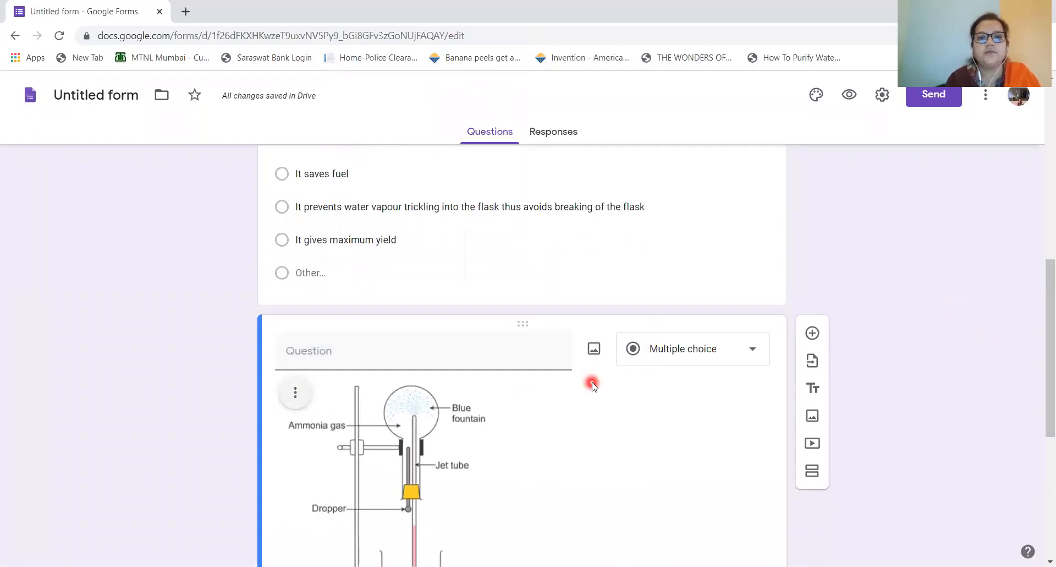
Step: Title the fountain experiment image question "The observation of the experiment shown below is"
click(366, 350)
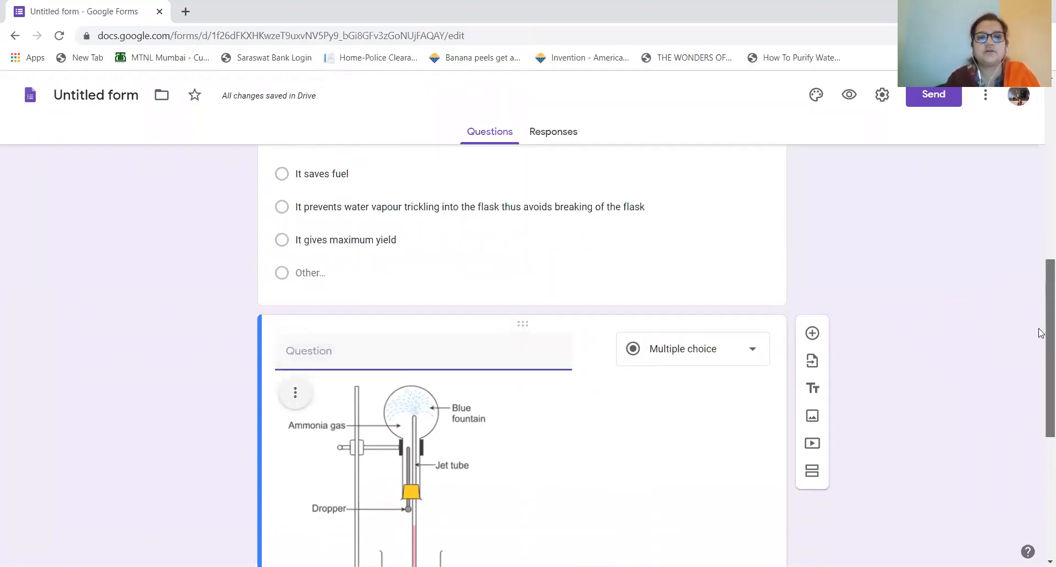
drag(1042, 314, 1042, 342)
click(339, 274)
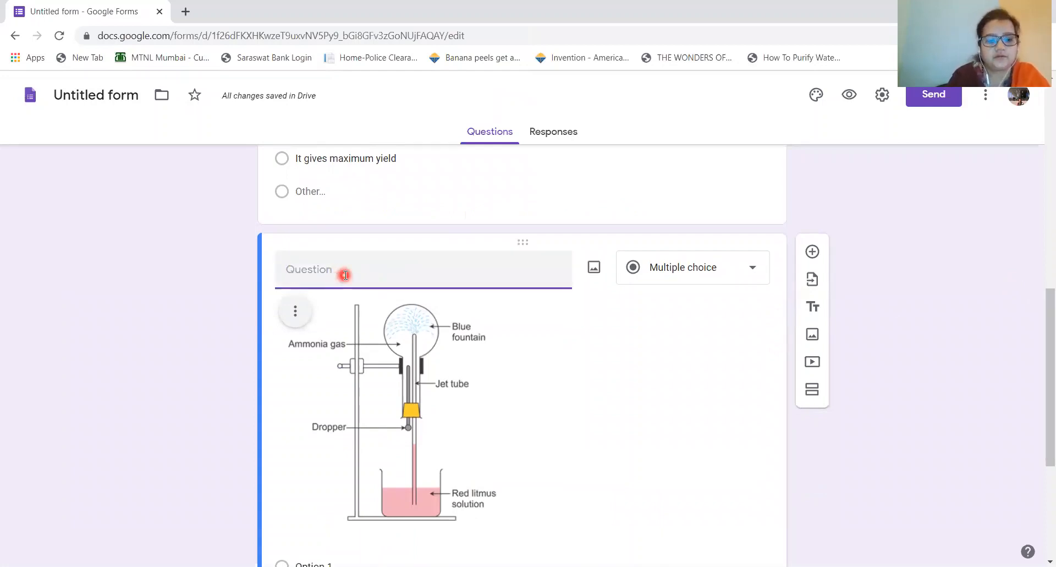
text(The obser)
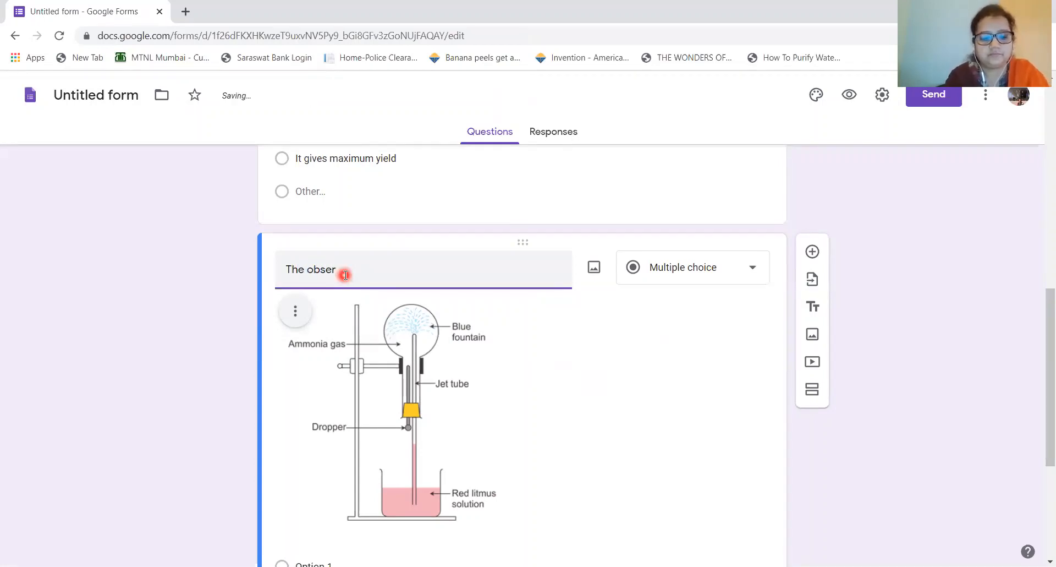
text(bation)
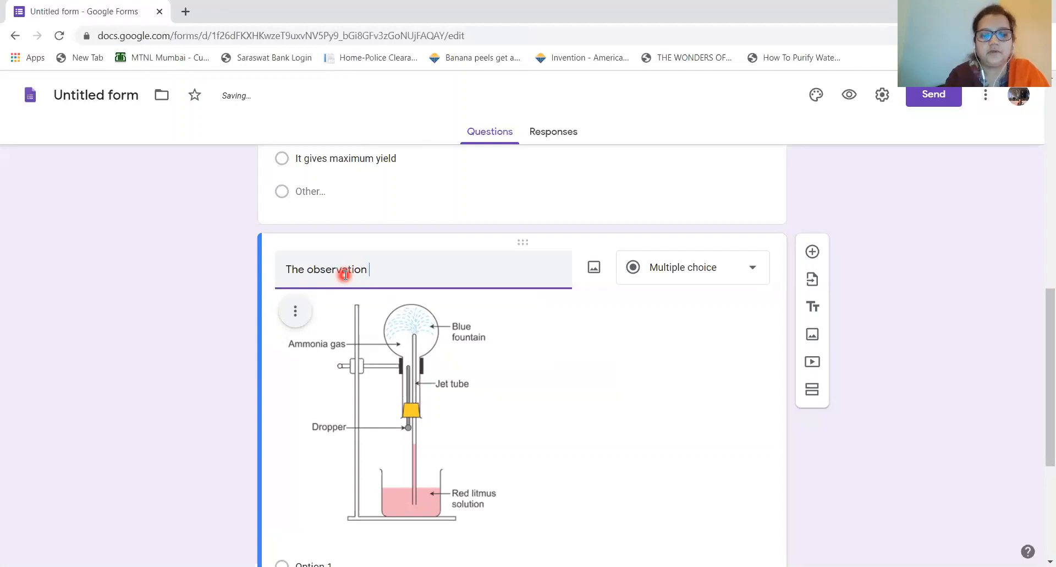
text( of the )
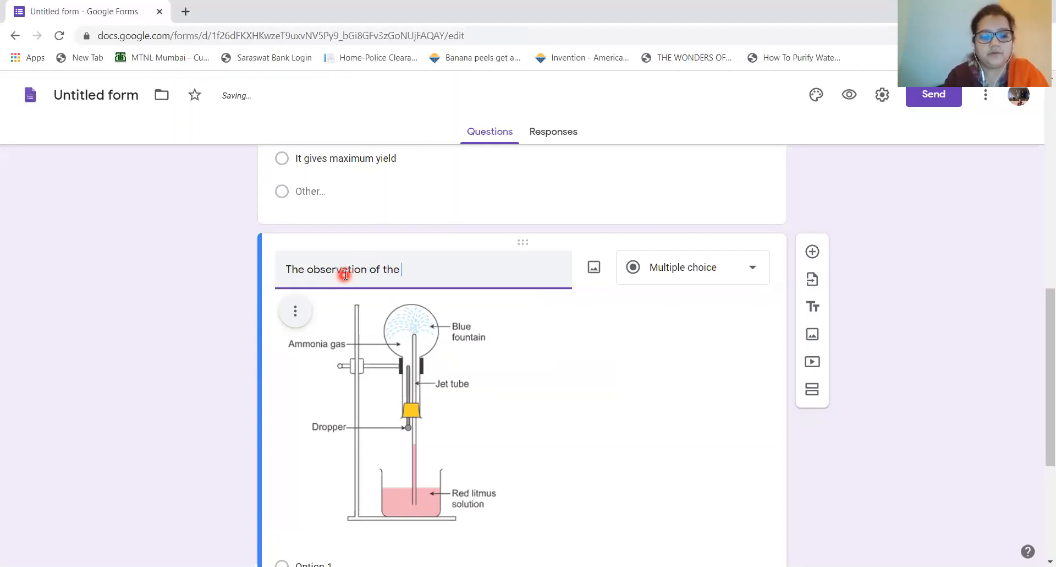
text(expe)
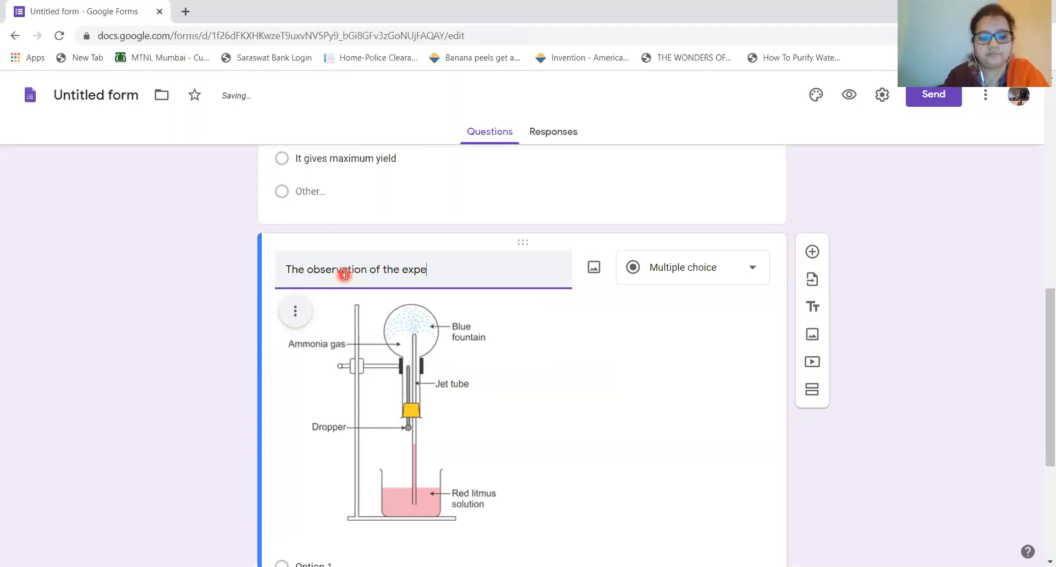
text(riment sh)
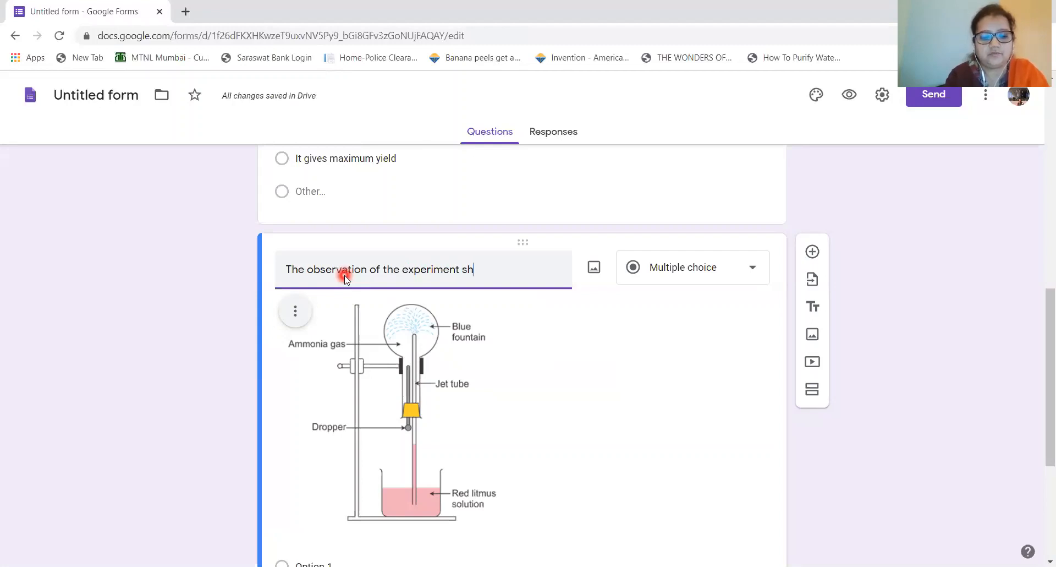
text(own bel)
text(w)
key(BackSpace)
key(BackSpace)
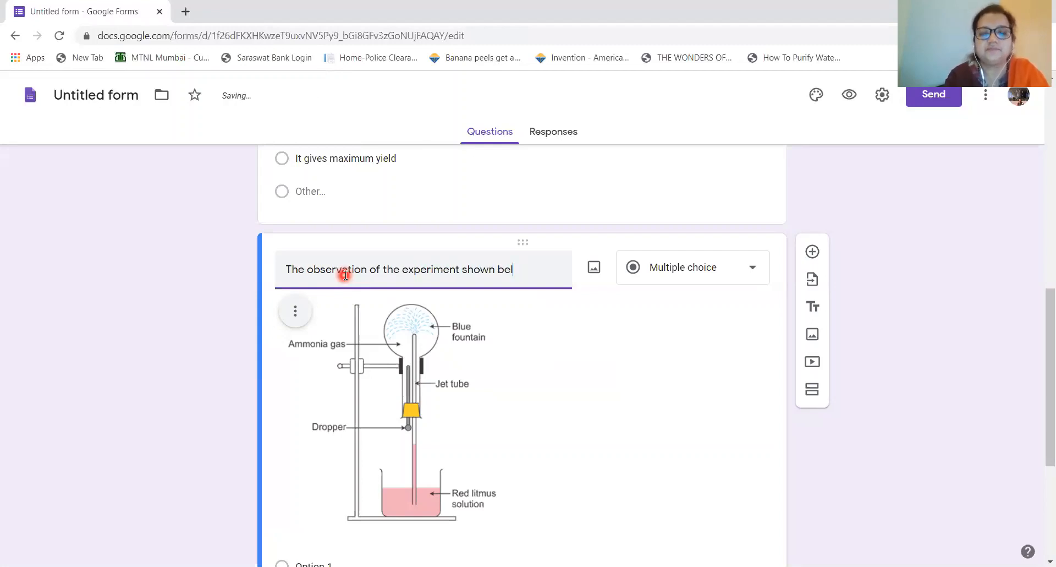
text(ow is)
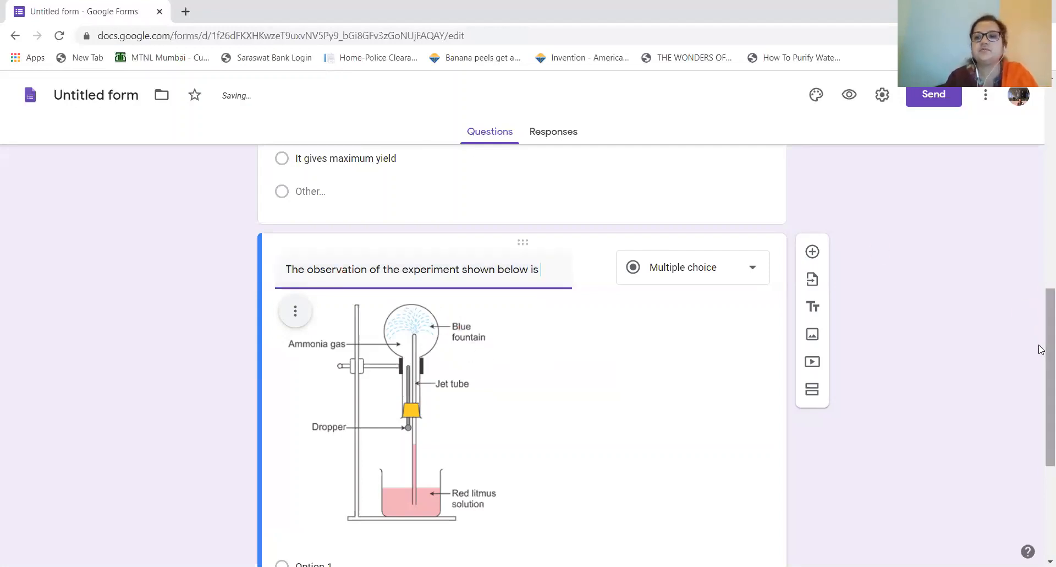
Step: Set the first answer option of the fountain experiment question to "Ammonia is heavier than air"
scroll(412, 445, down, 2)
click(341, 459)
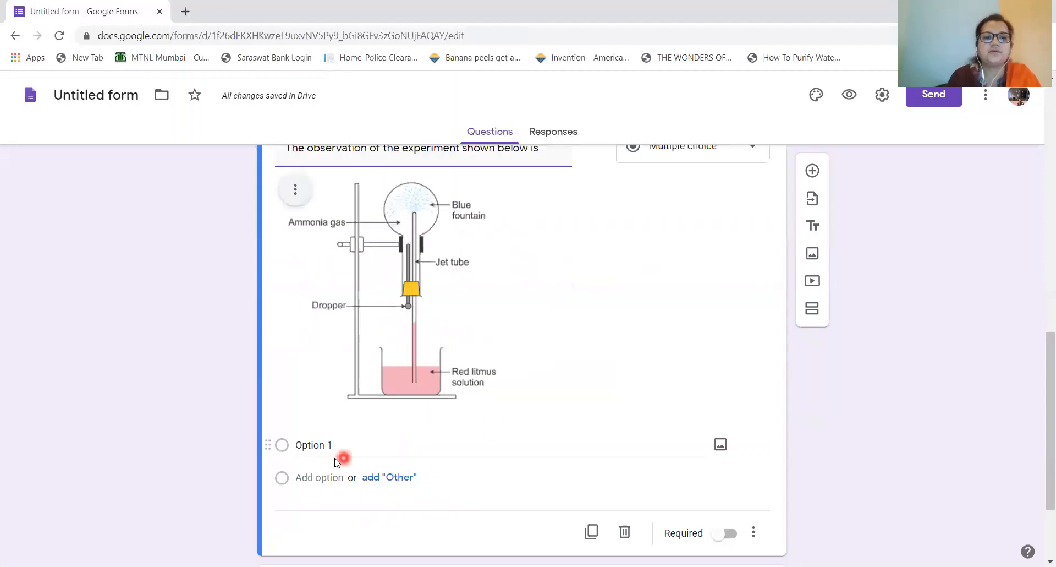
click(334, 445)
key(BackSpace)
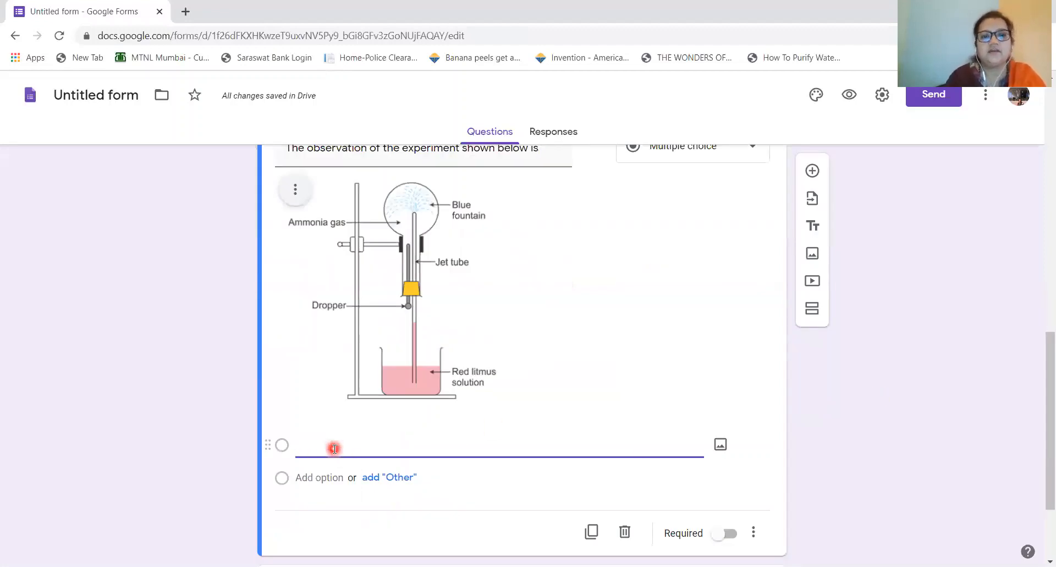
text(A)
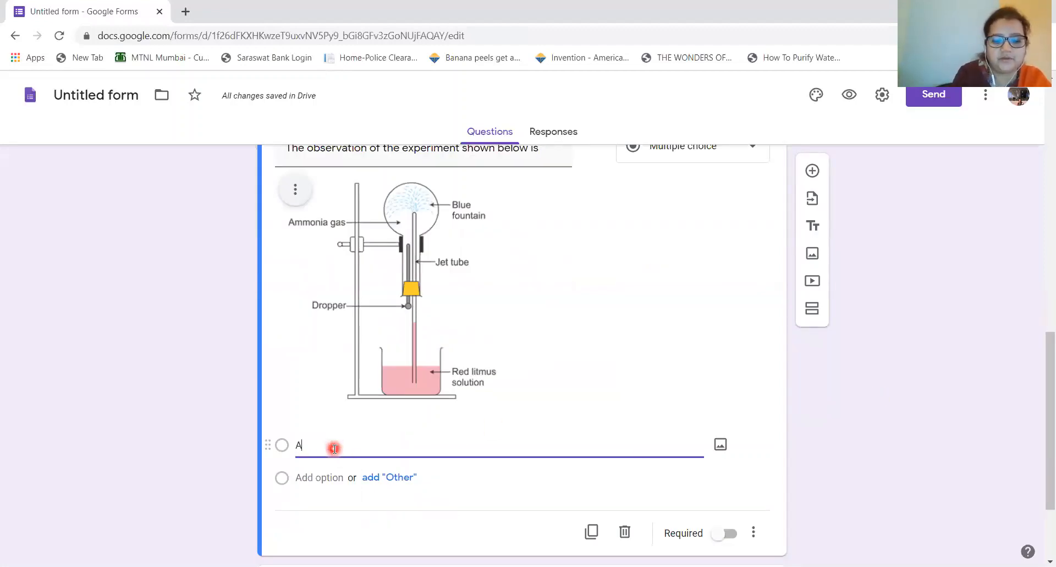
text(mmon)
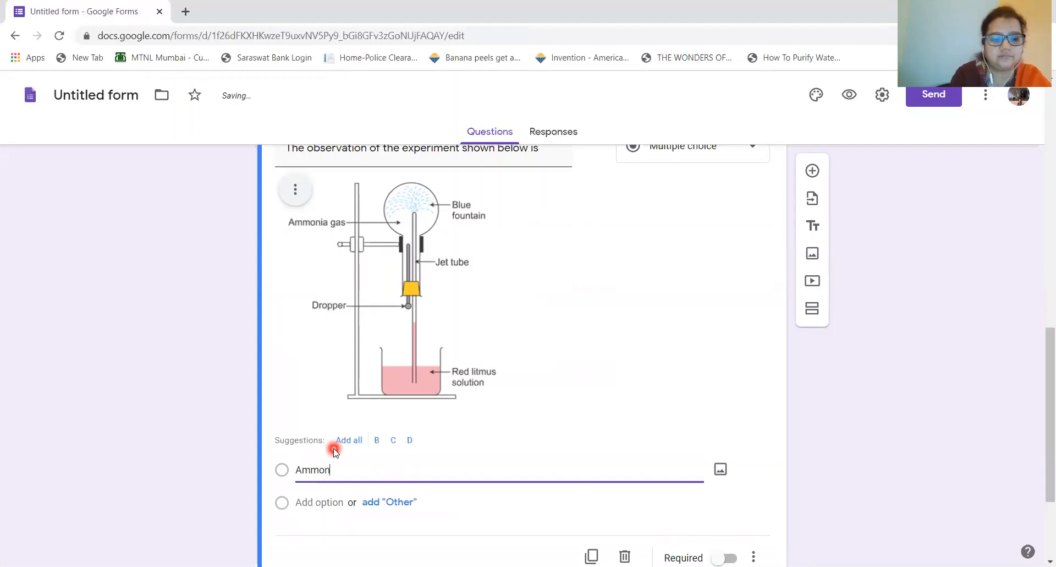
text(ia is )
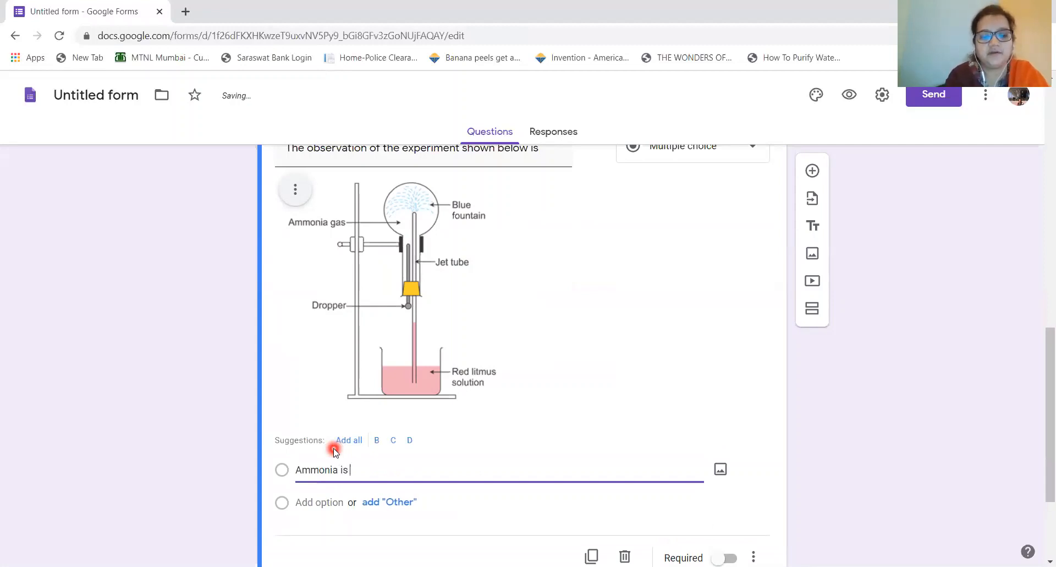
text(heavi)
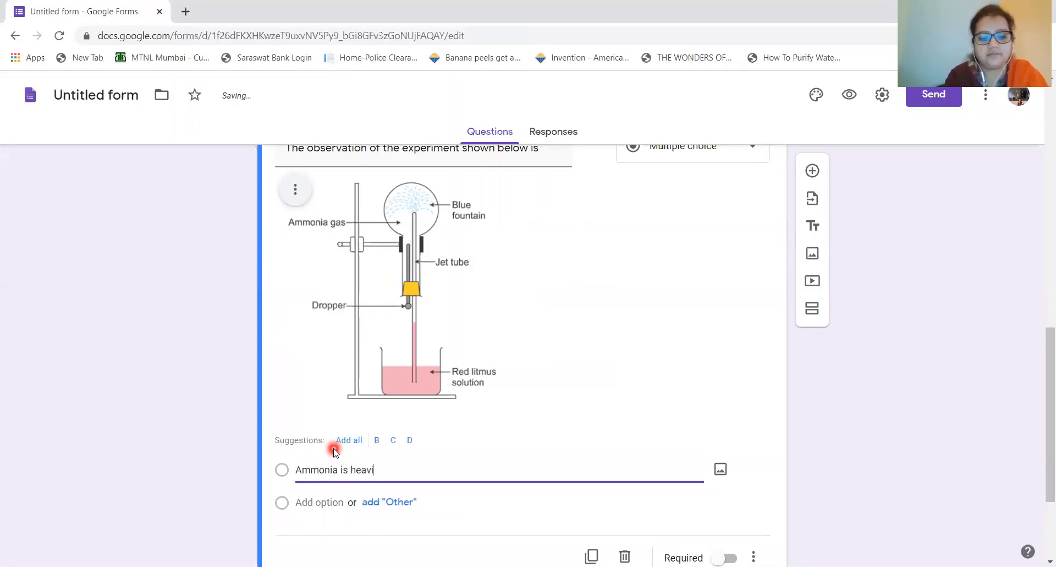
text(er)
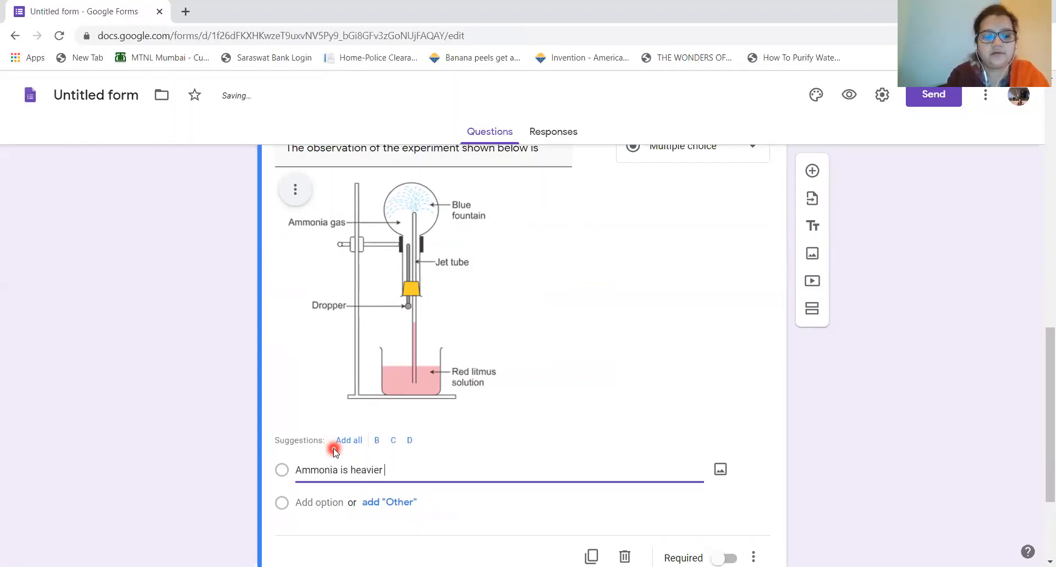
text(r than a)
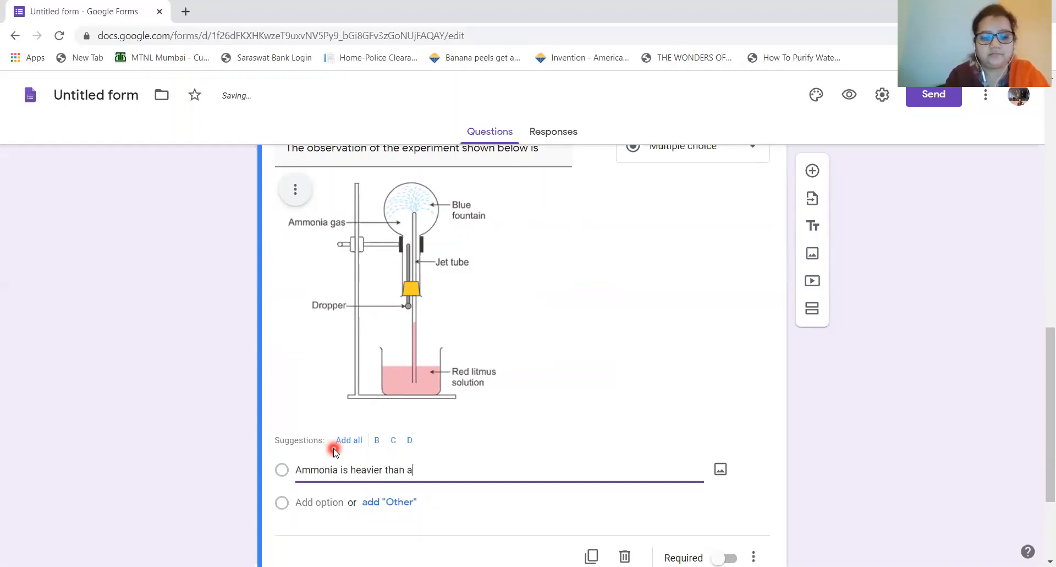
text(ir)
Step: Add a second option "Ammonia is highly soluble in water" and an "Other" choice to the fountain experiment question
click(335, 503)
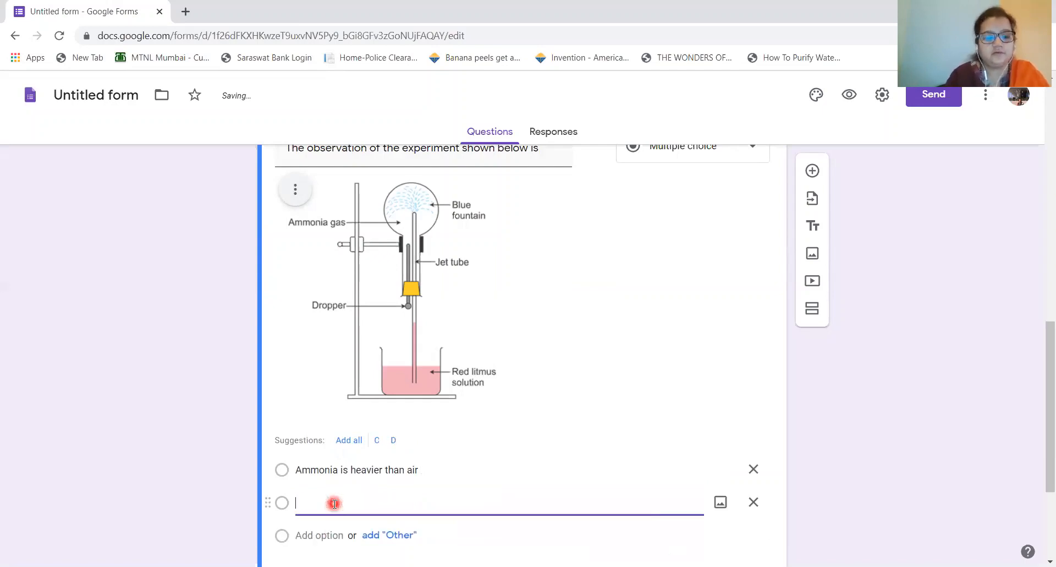
text(Ammo)
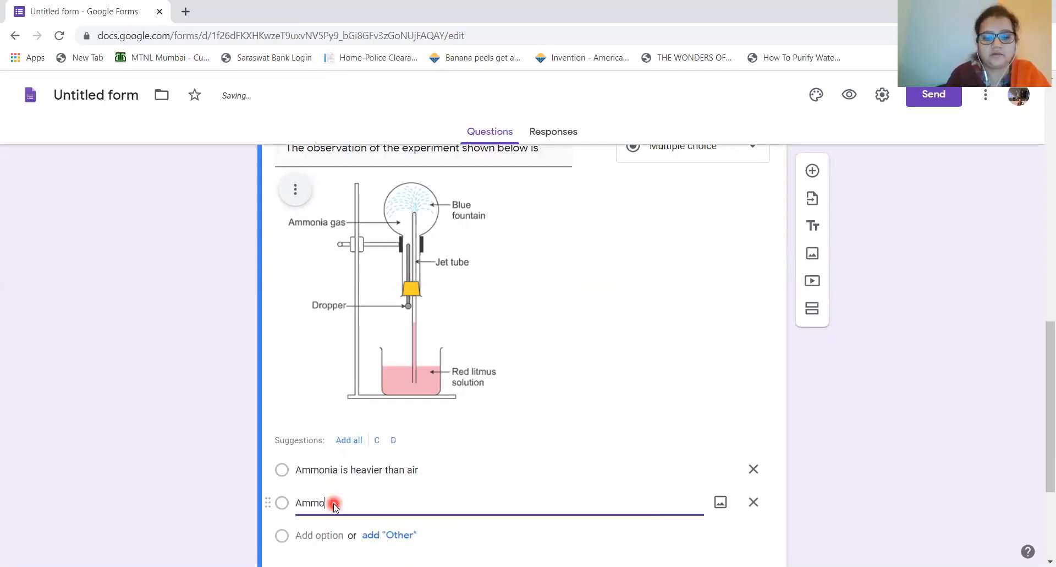
text(nia is highly soluble in water)
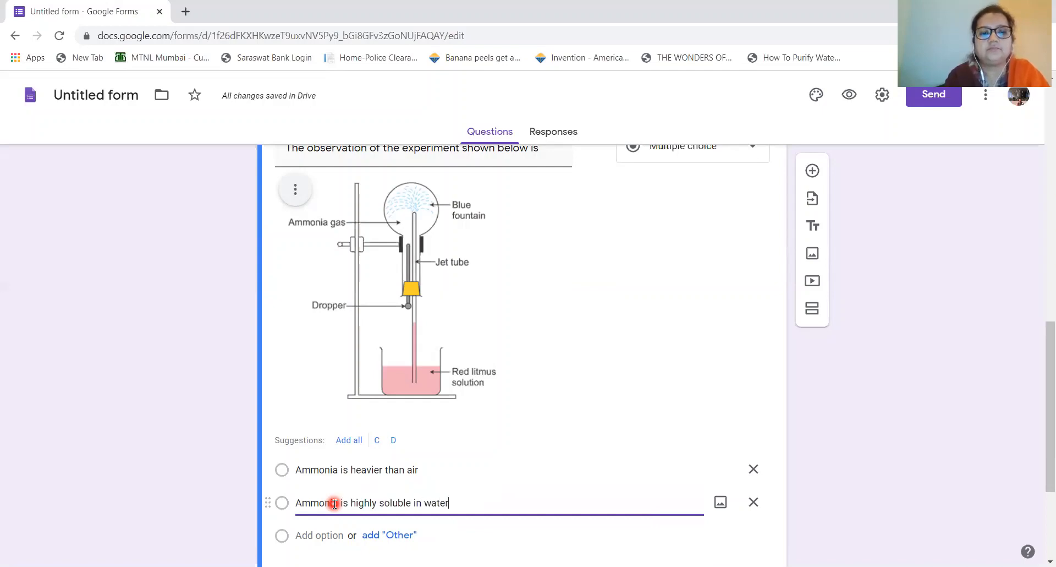
click(411, 536)
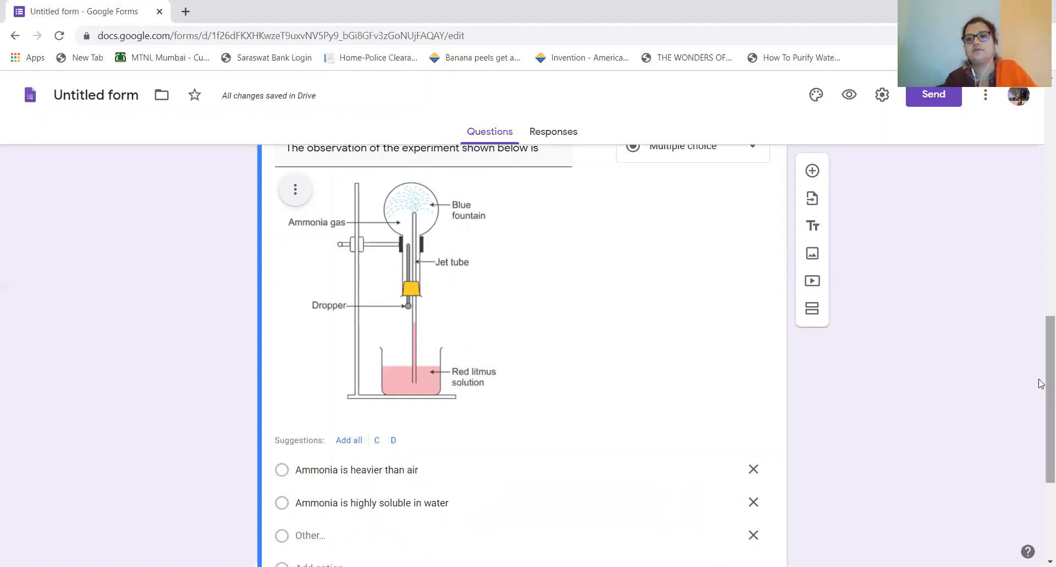
Step: Add a third answer option "Ammonia is basic /alkaline in nature" to the fountain experiment question, correcting the spelling of "alkaline"
drag(1048, 383, 1043, 404)
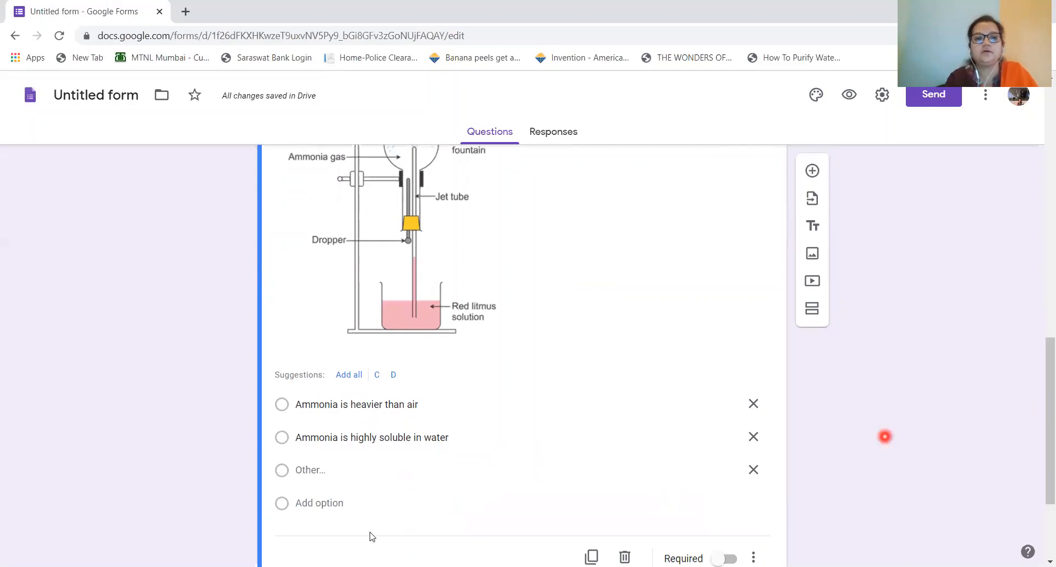
click(315, 504)
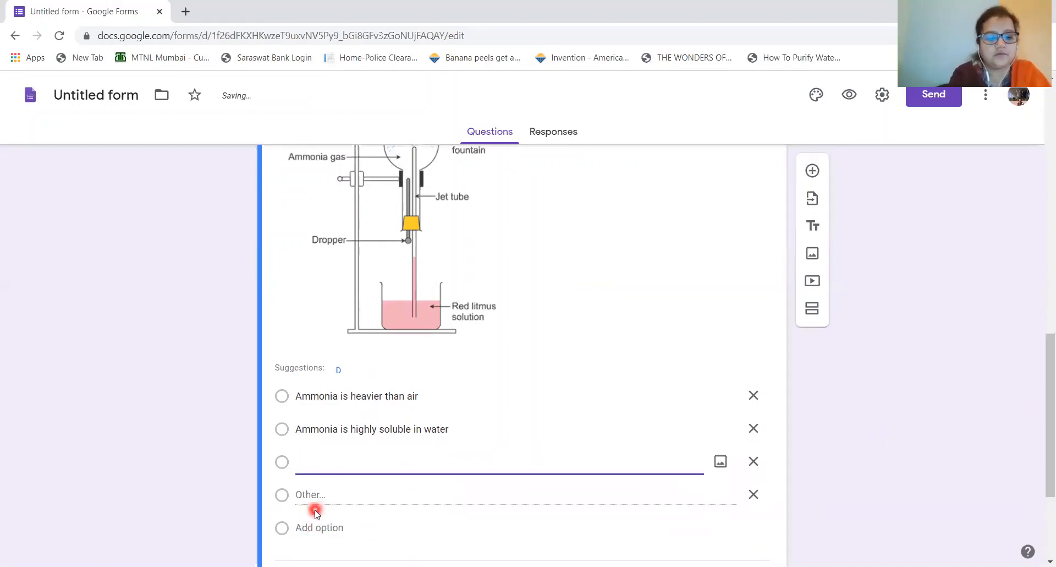
text(Ammonia is basic)
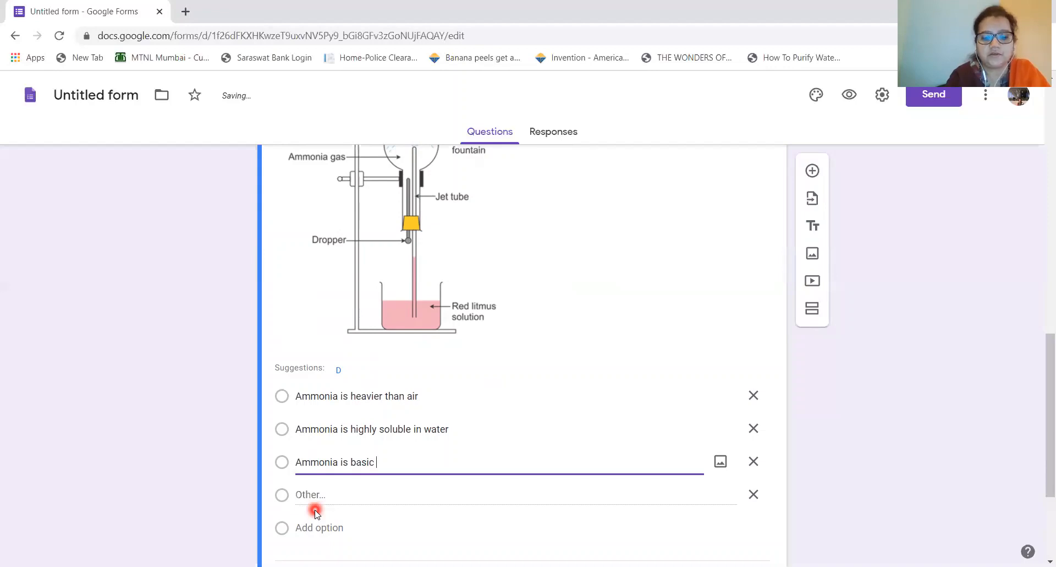
text(/alakal)
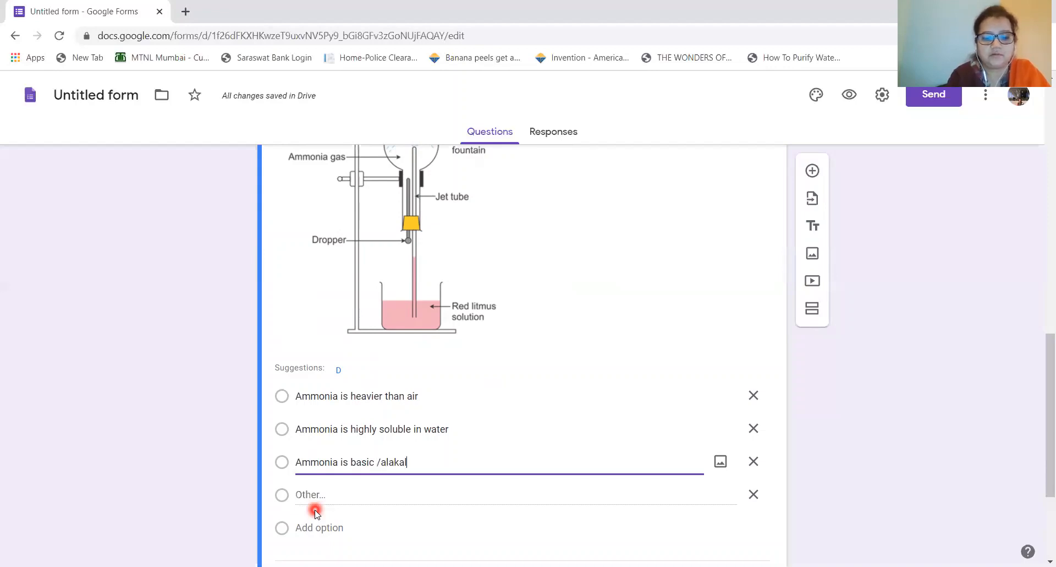
text(ine in n)
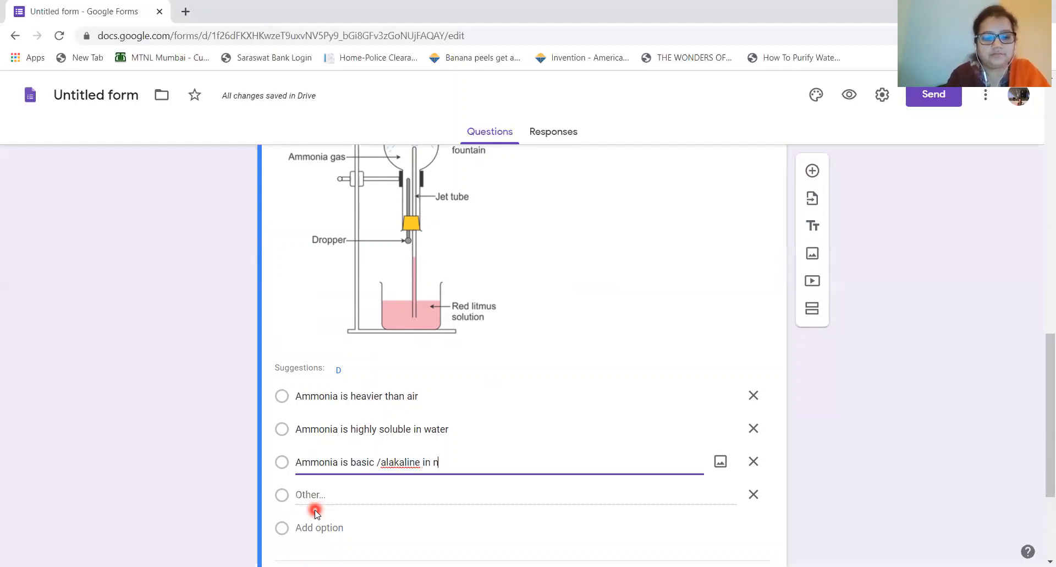
text(ature)
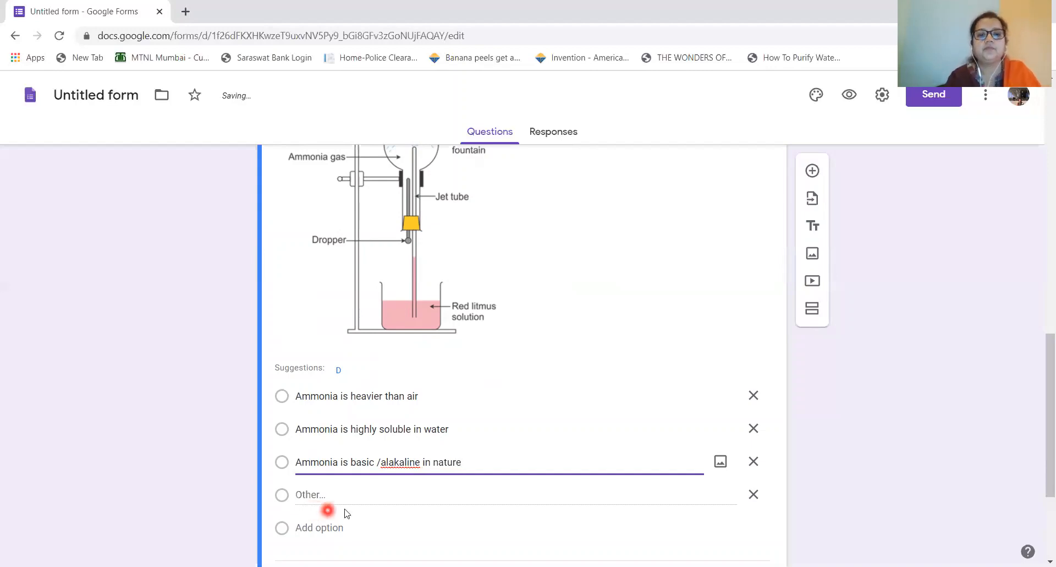
right_click(411, 464)
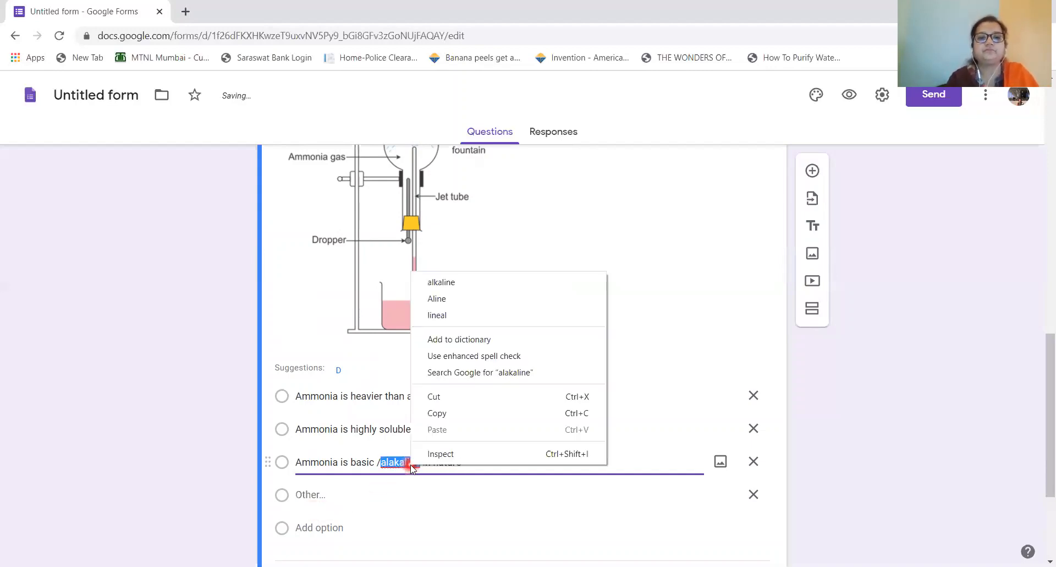
click(479, 281)
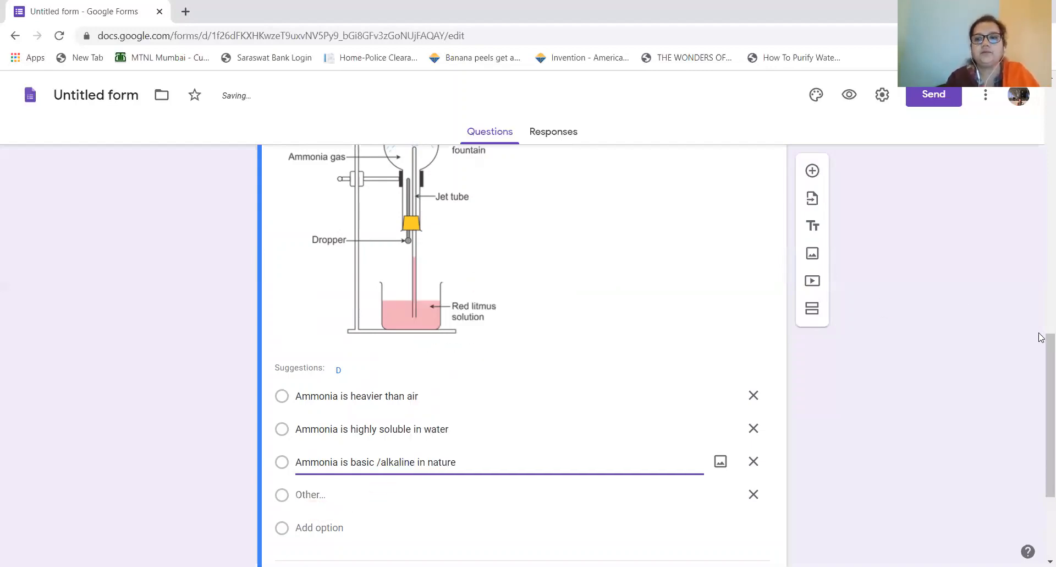
Step: Make both the fountain experiment question and the reaction flask question required
drag(1042, 358, 1042, 437)
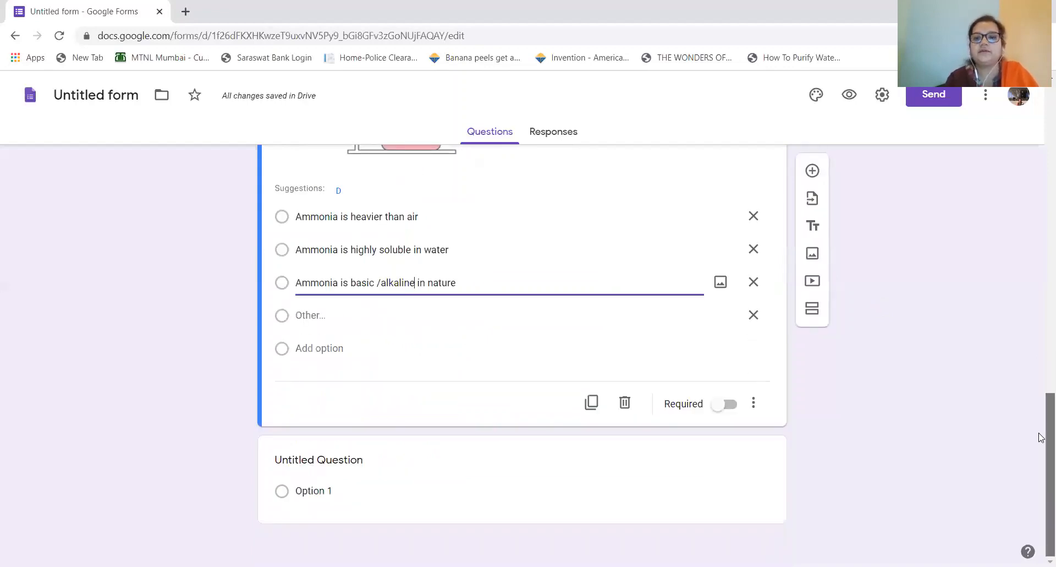
click(721, 404)
drag(1041, 441, 1042, 217)
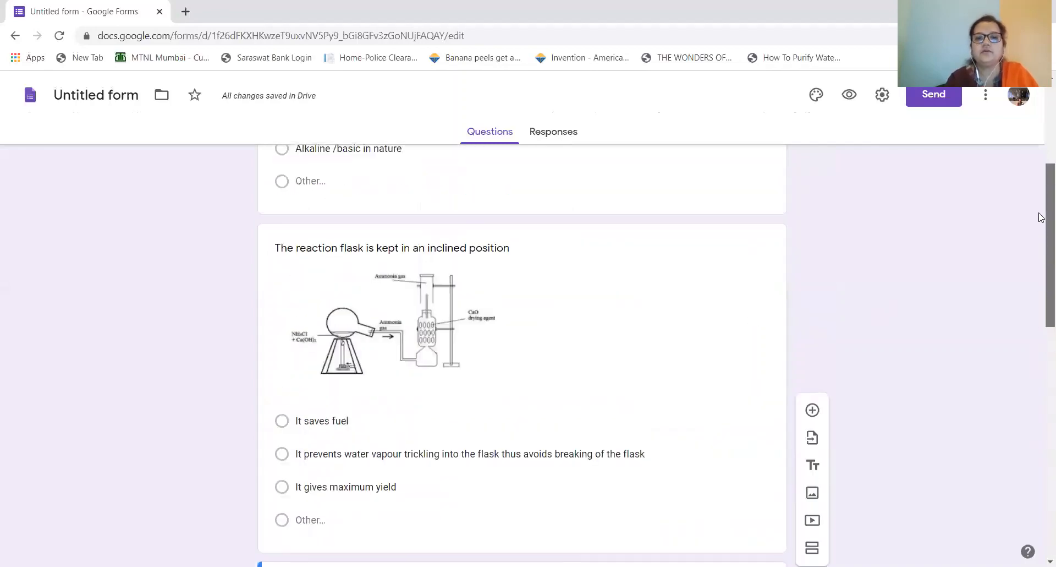
click(677, 493)
drag(1047, 309, 1042, 366)
click(721, 470)
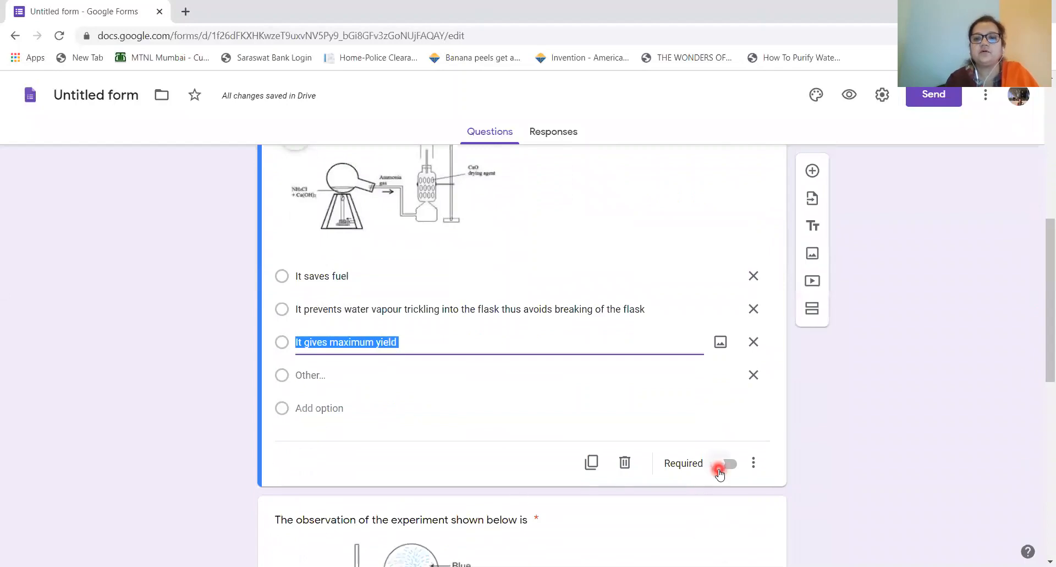
Step: Review the form's general and presentation settings, turn on "Make this a quiz", and save the settings
drag(1042, 317, 1042, 101)
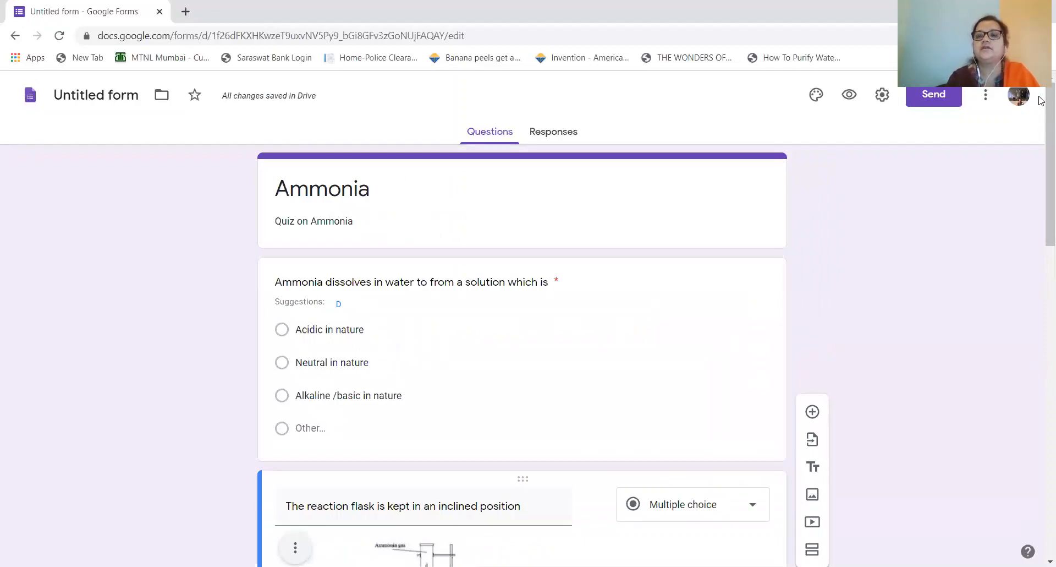
click(883, 95)
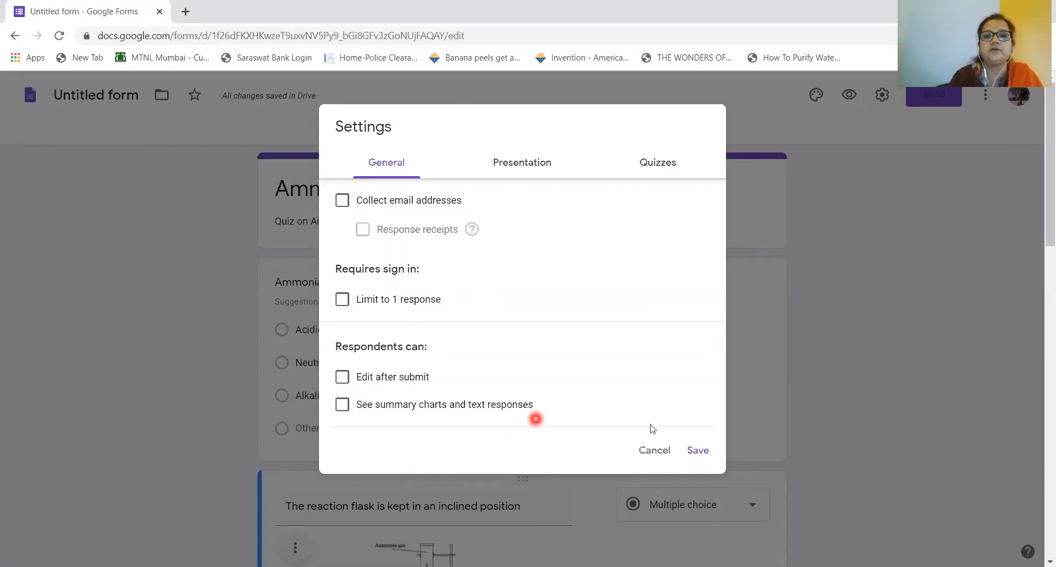
click(523, 164)
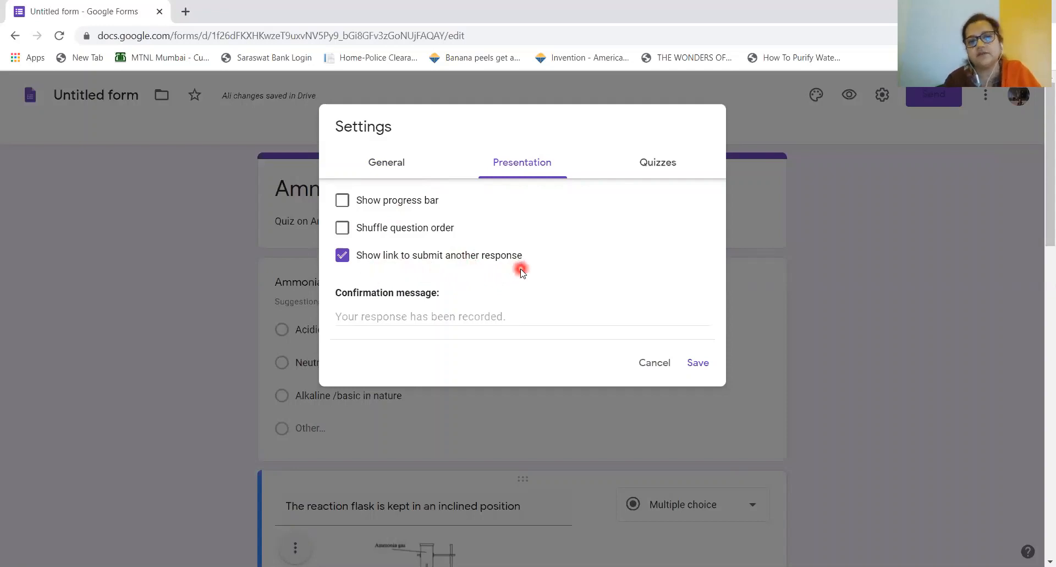
click(667, 161)
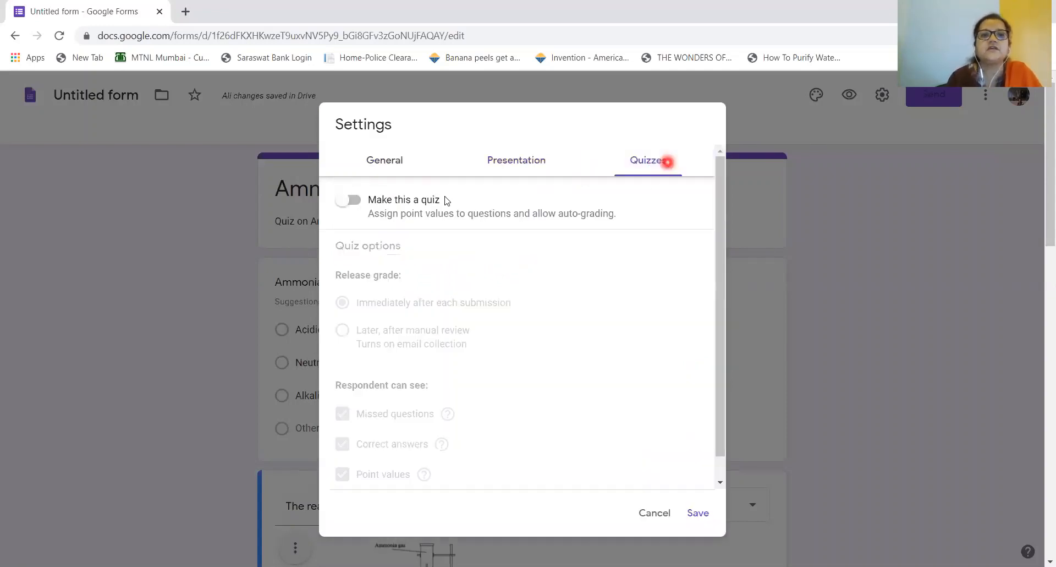
click(351, 201)
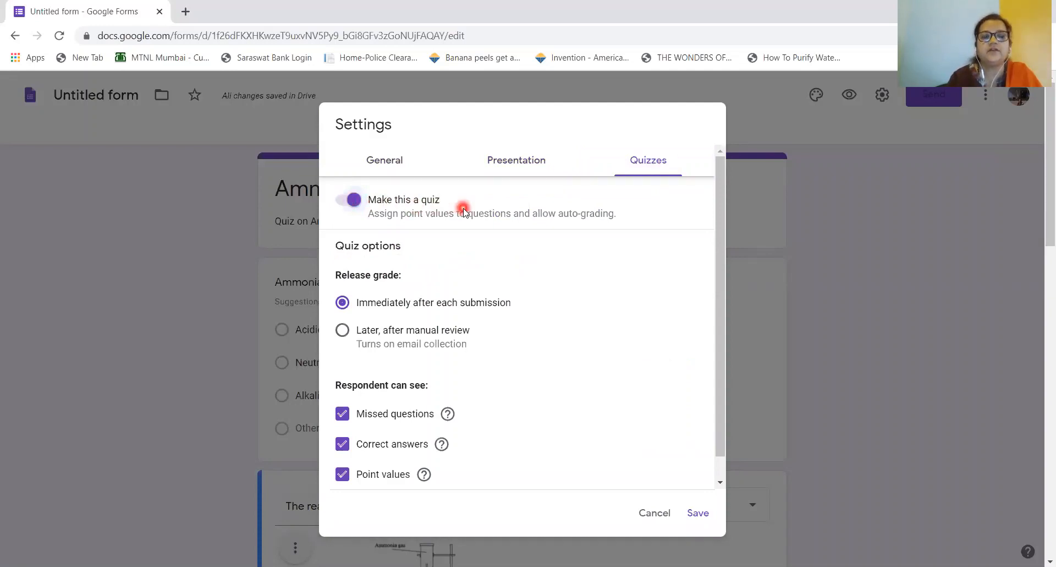
click(347, 201)
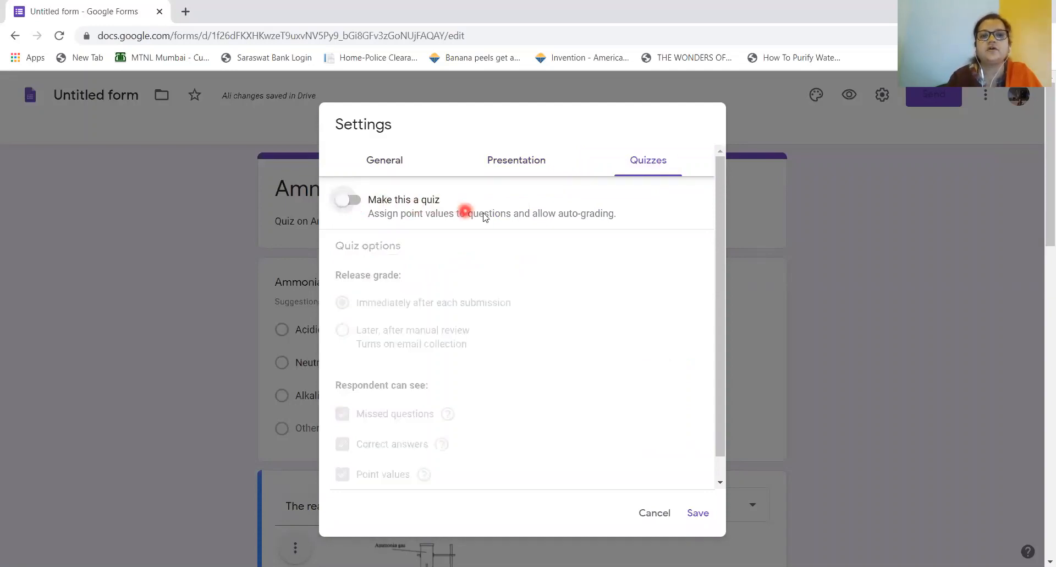
click(348, 201)
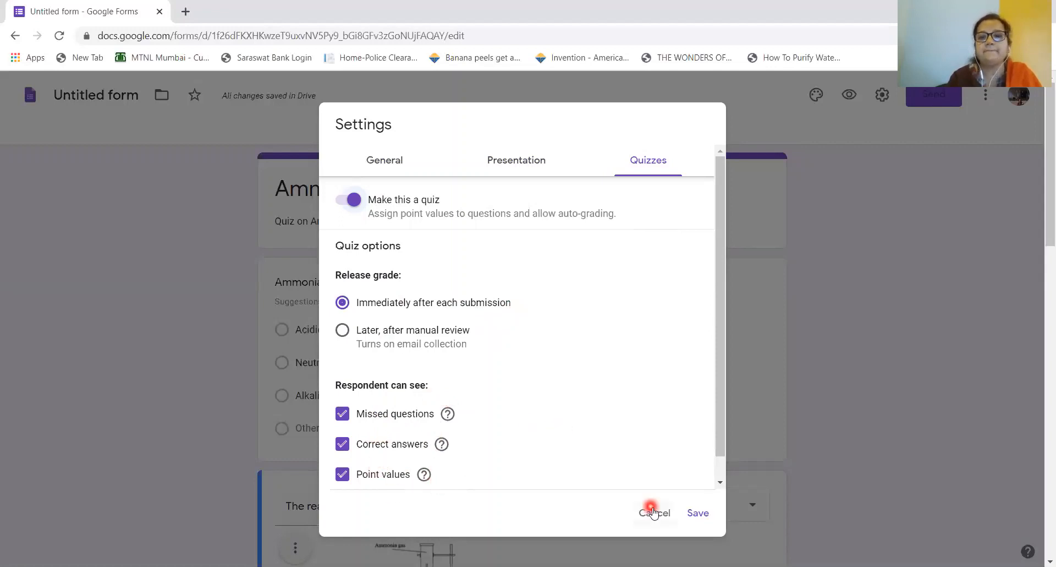
click(698, 512)
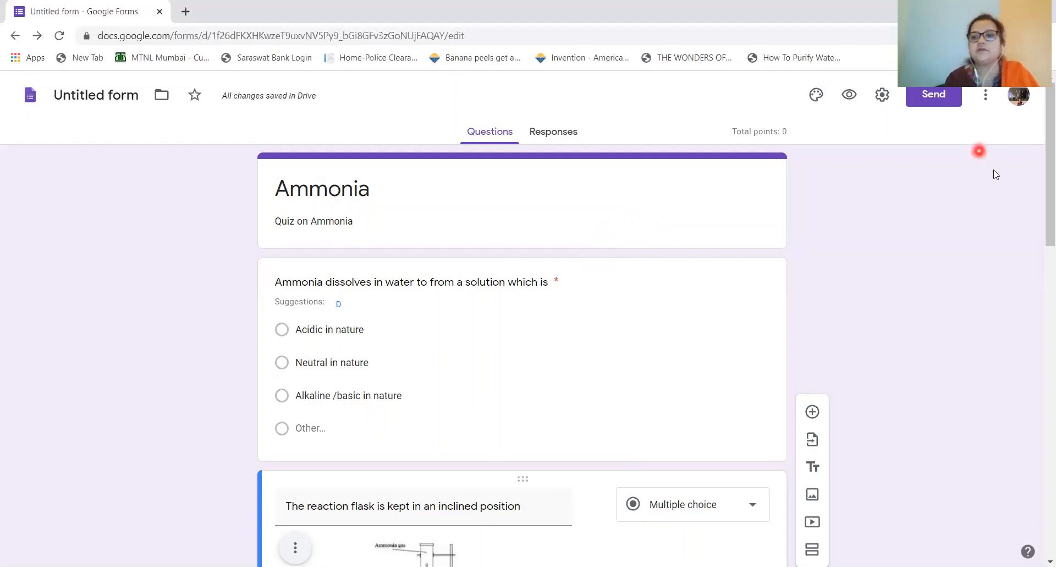
Step: Add a short-answer question titled "Your Name" directly below the form's title section
scroll(1042, 179, down, 1)
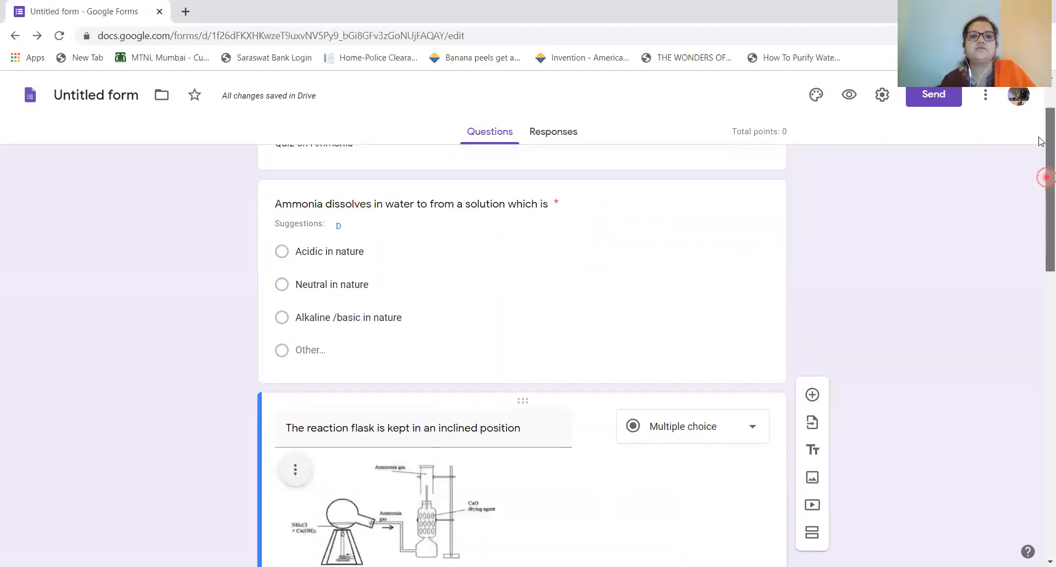
scroll(1042, 178, up, 1)
click(641, 201)
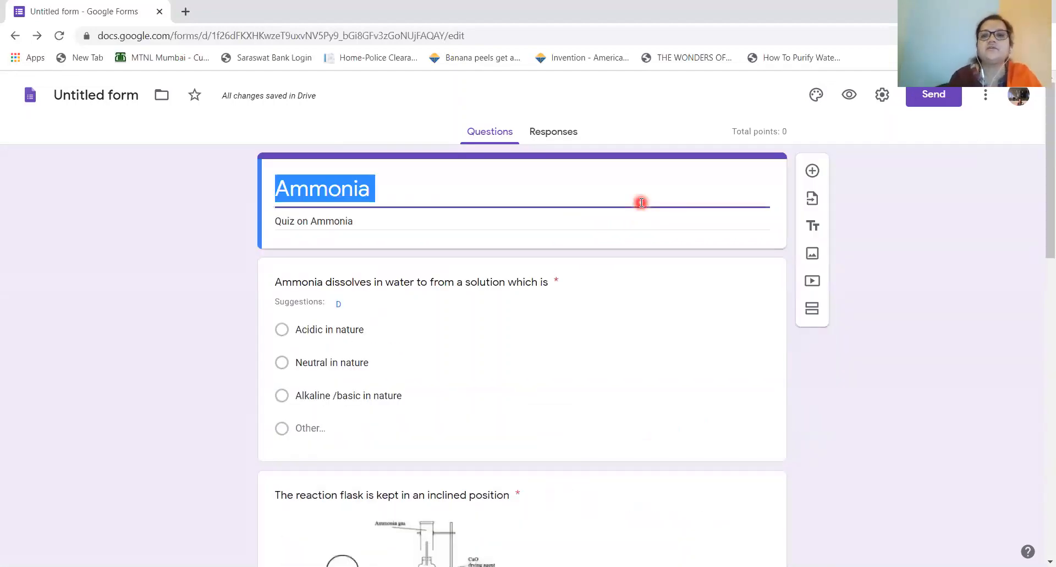
click(813, 171)
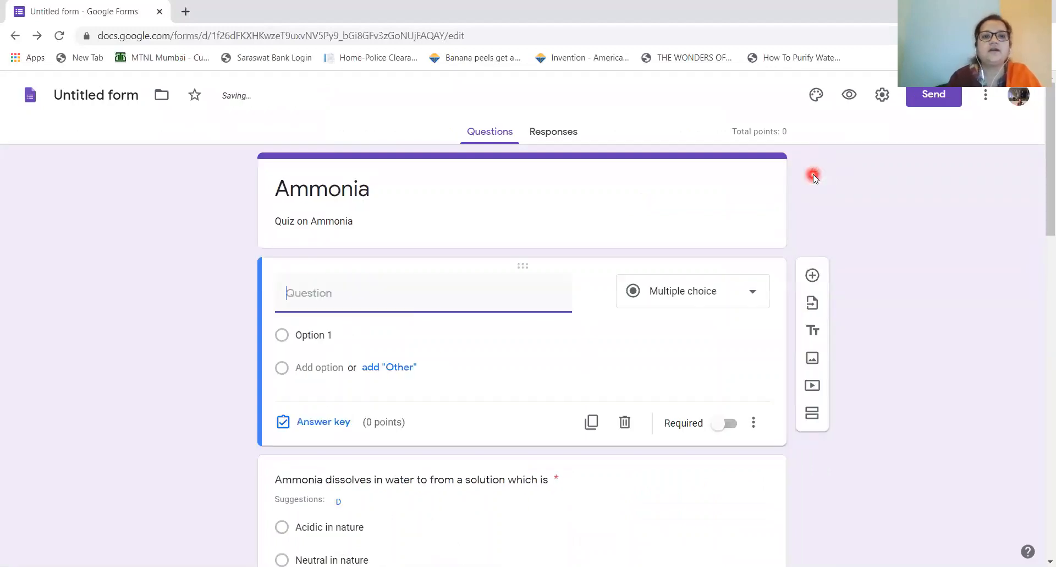
click(437, 299)
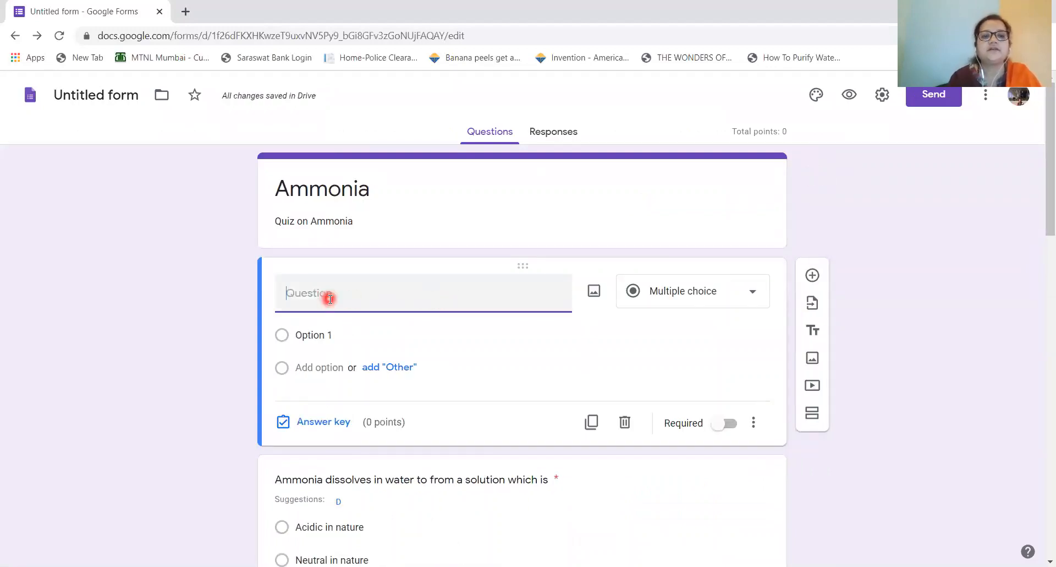
text(You)
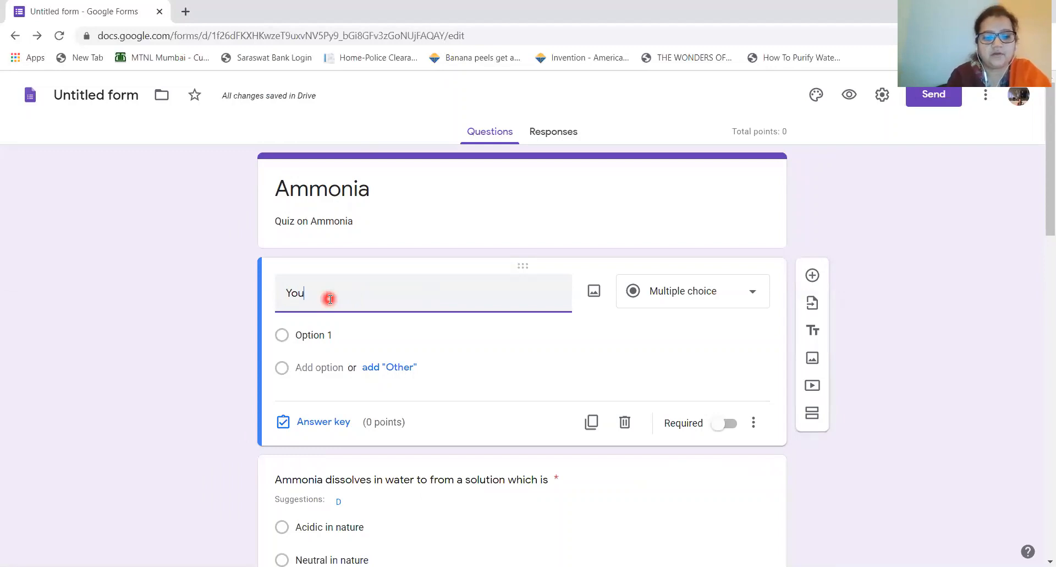
text(r Name)
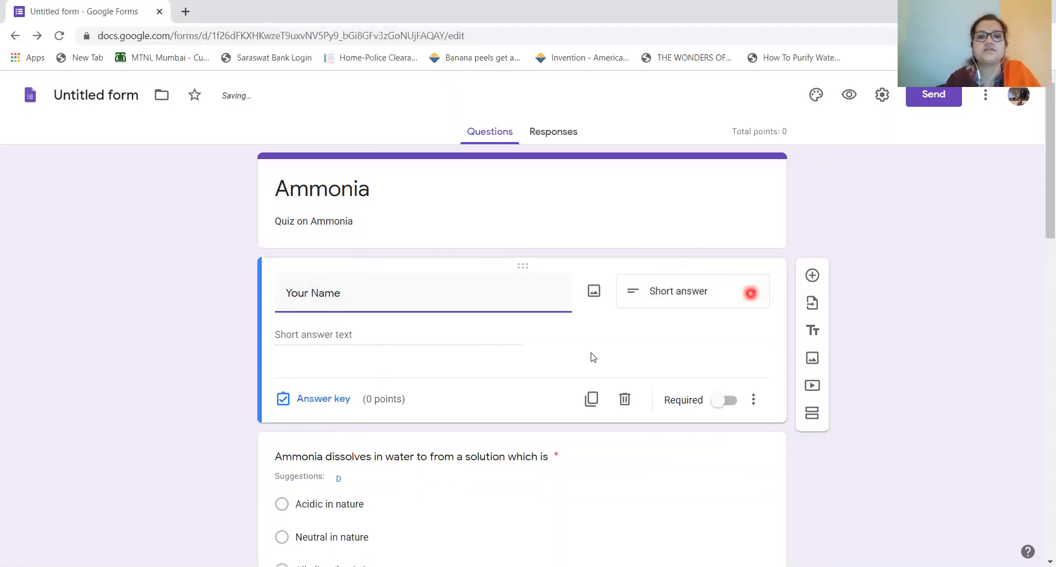
click(627, 341)
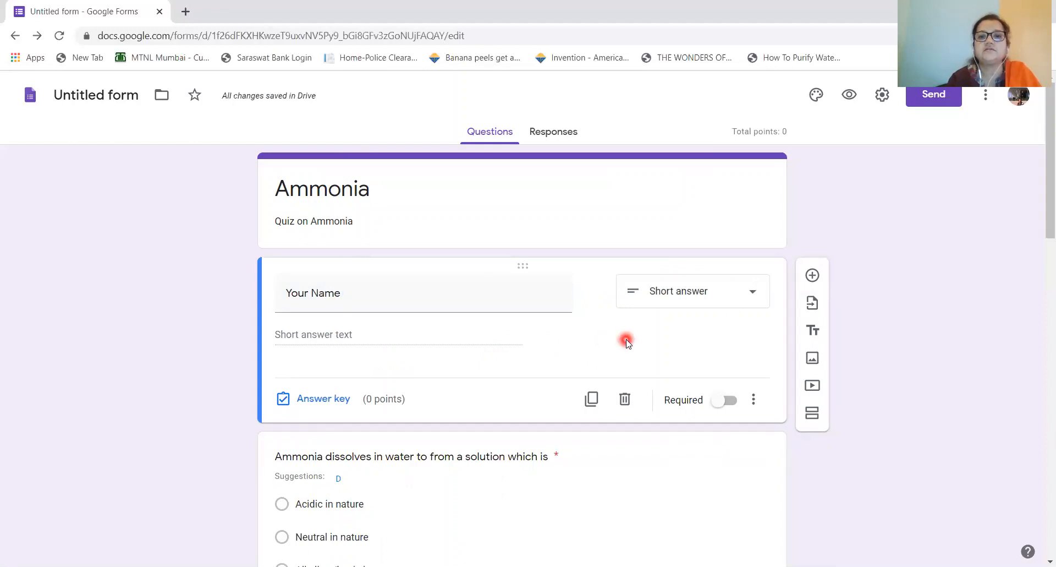
Step: Preview the form as respondents see it, look through it from start to end, and return to the editor
click(644, 486)
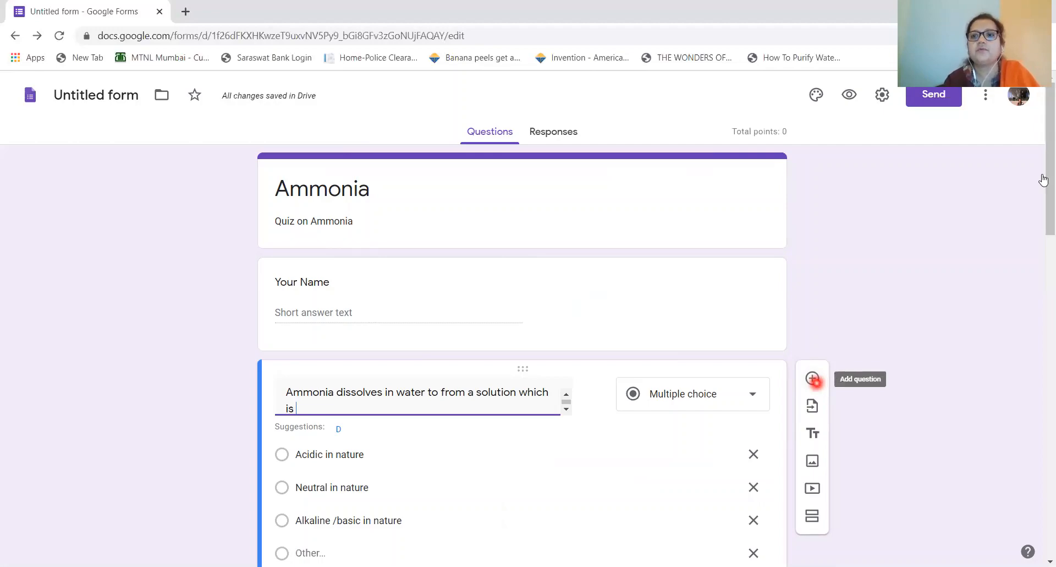
mouse_move(1041, 208)
mouse_down()
mouse_move(1045, 378)
mouse_move(1034, 326)
mouse_move(1041, 253)
mouse_move(1024, 172)
mouse_move(1025, 196)
mouse_up()
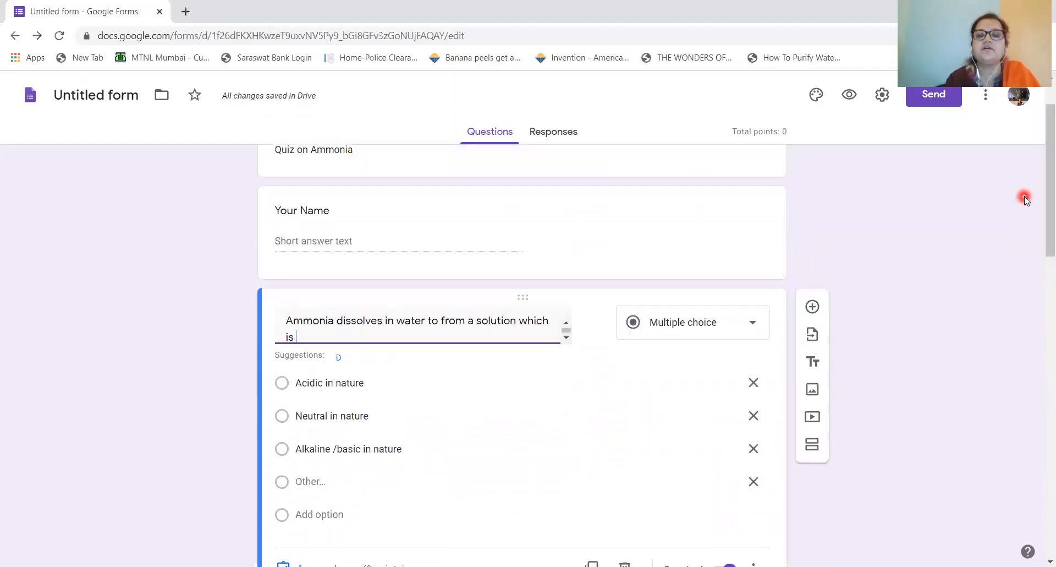
click(850, 95)
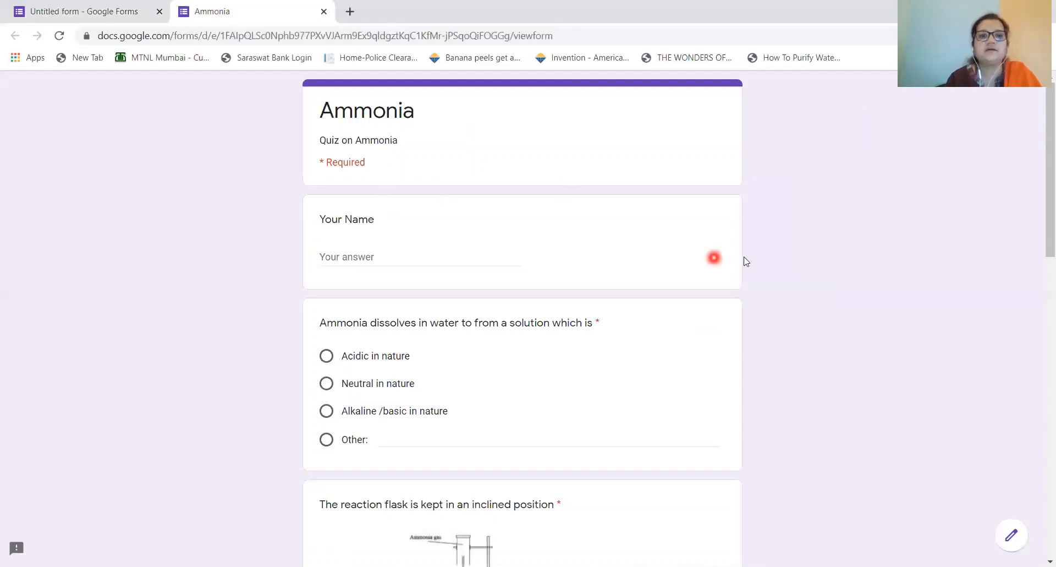
drag(1042, 274, 1038, 556)
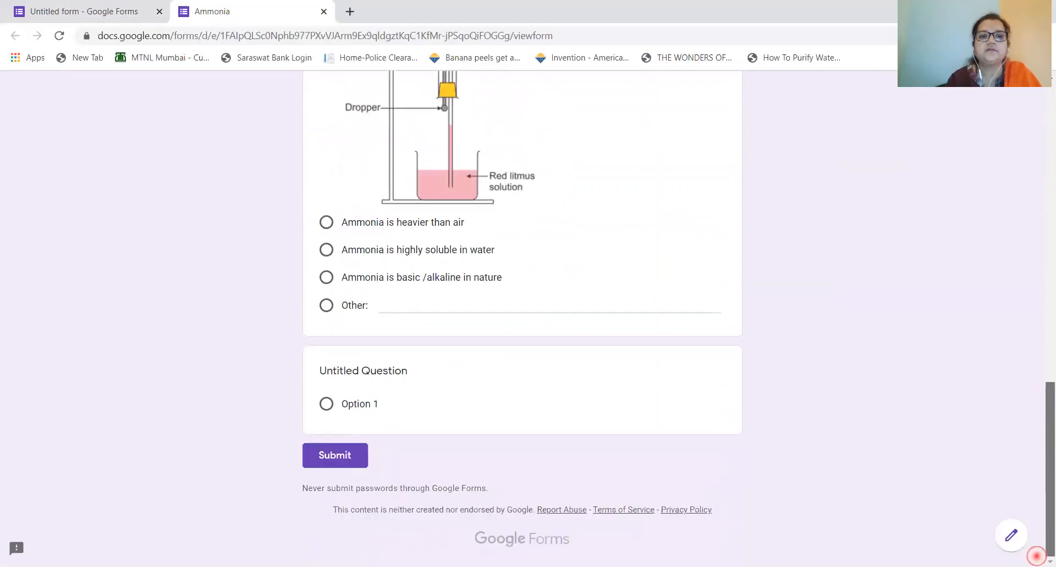
drag(1041, 298, 1042, 169)
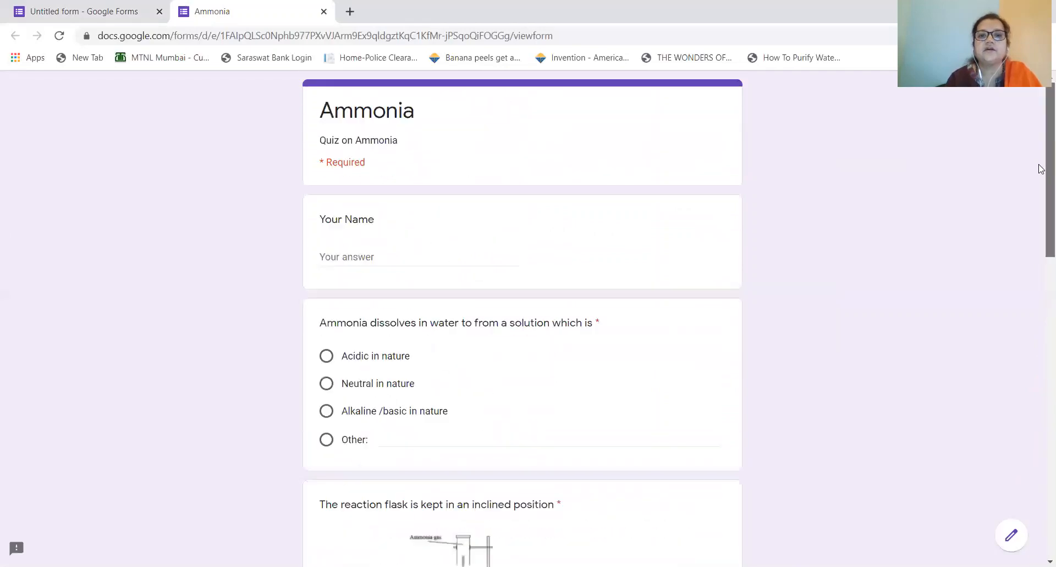
click(94, 12)
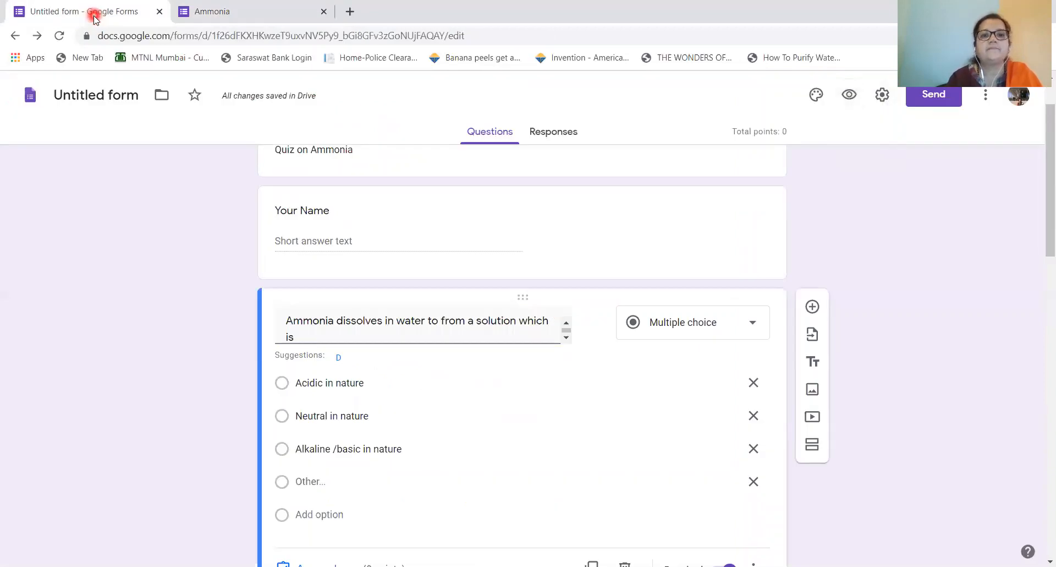
Step: In the form preview, try answering the question about ammonia dissolving in water with "Neutral in nature"
click(223, 11)
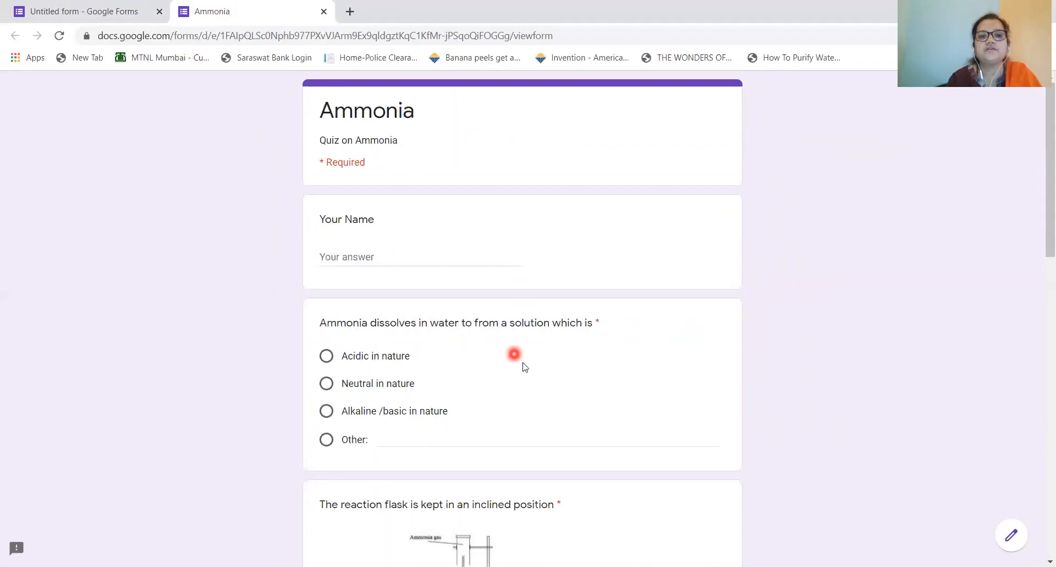
click(508, 431)
click(609, 391)
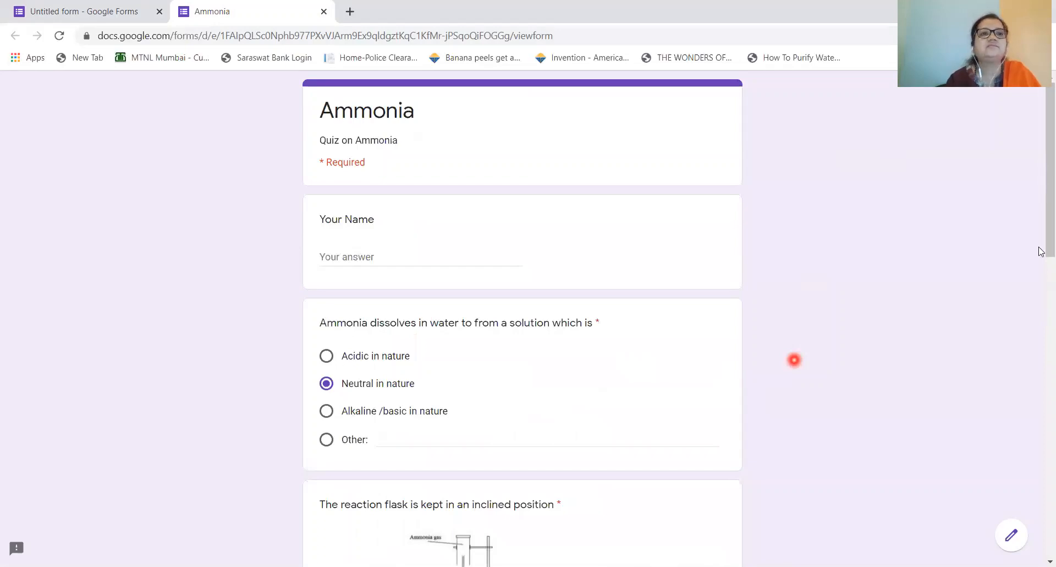
scroll(1036, 418, down, 10)
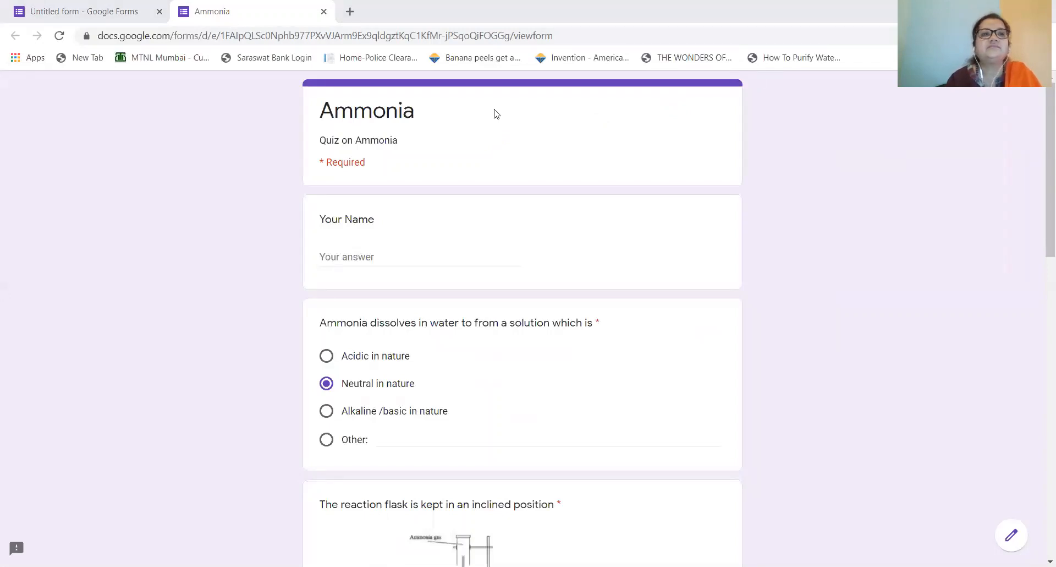
Step: In the editor, give the question about ammonia dissolving in water 2 points and mark "Alkaline /basic in nature" as the correct answer
click(86, 12)
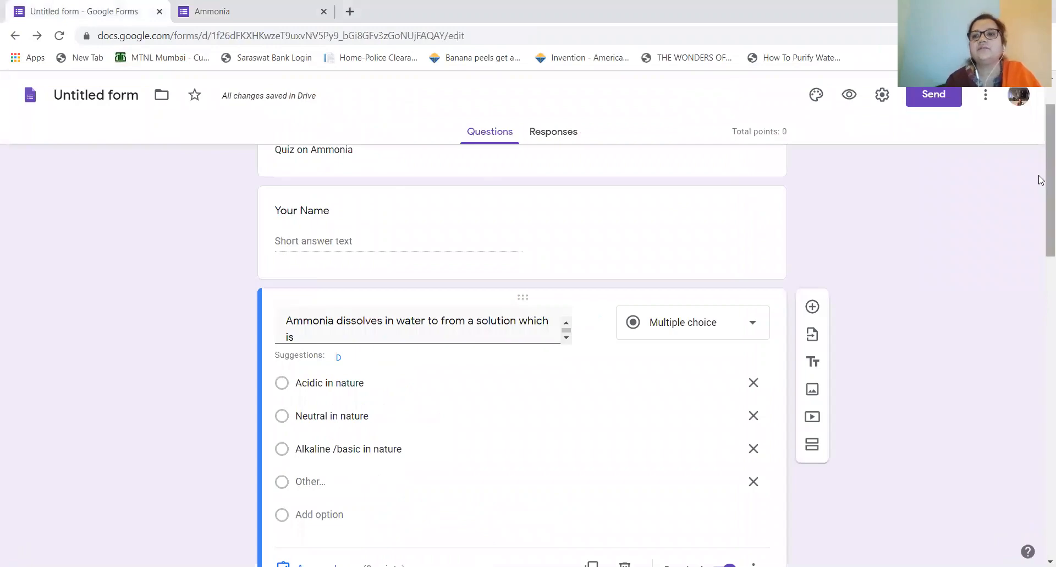
drag(1041, 180, 1041, 240)
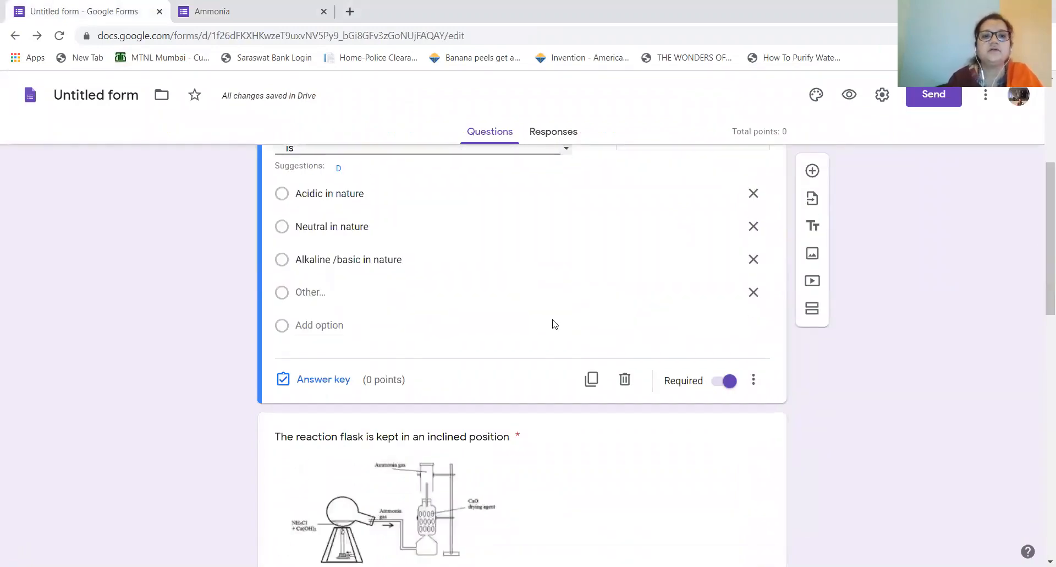
click(344, 380)
click(733, 172)
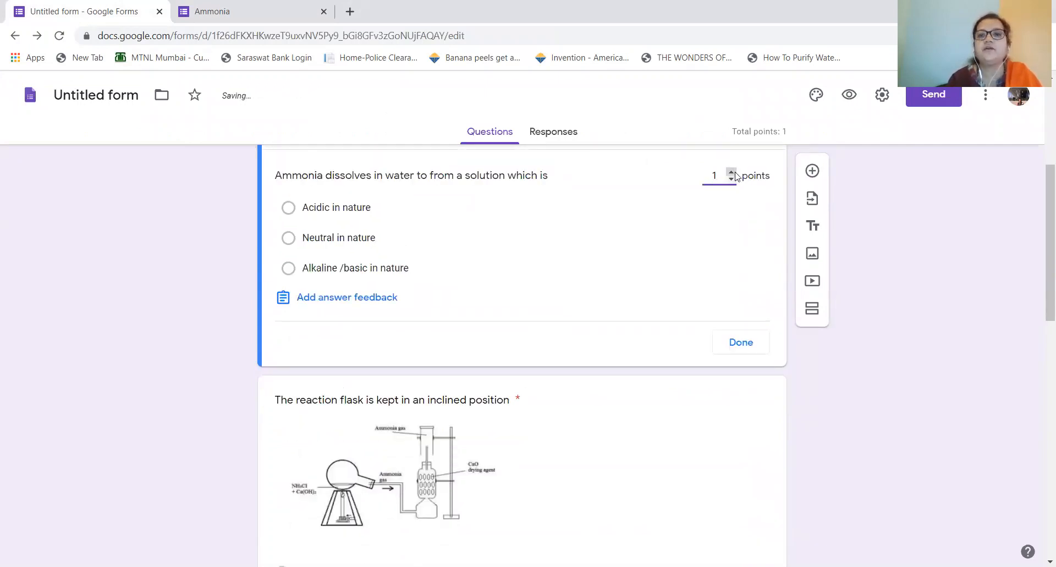
click(733, 172)
click(732, 179)
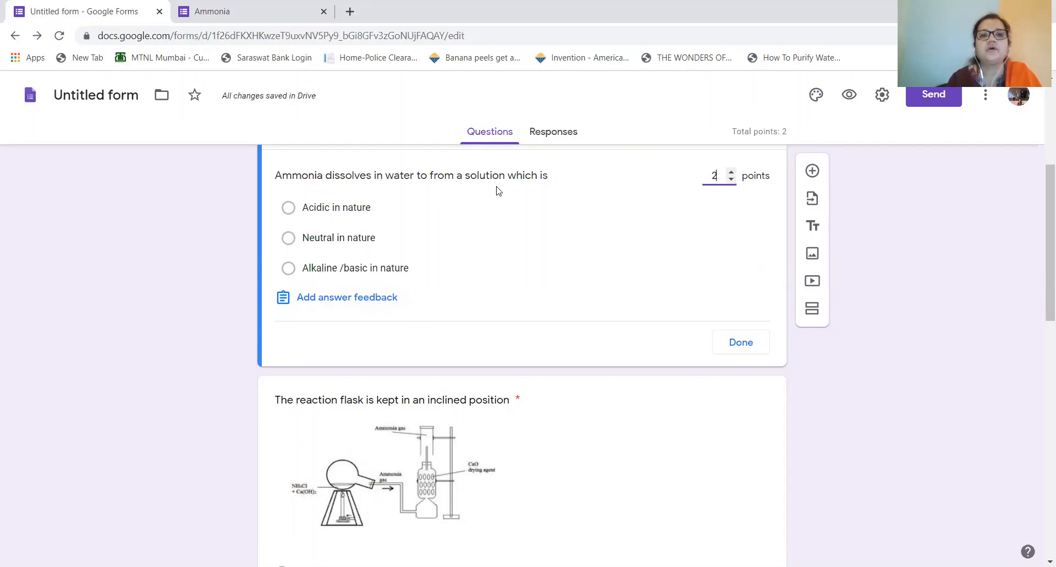
click(288, 268)
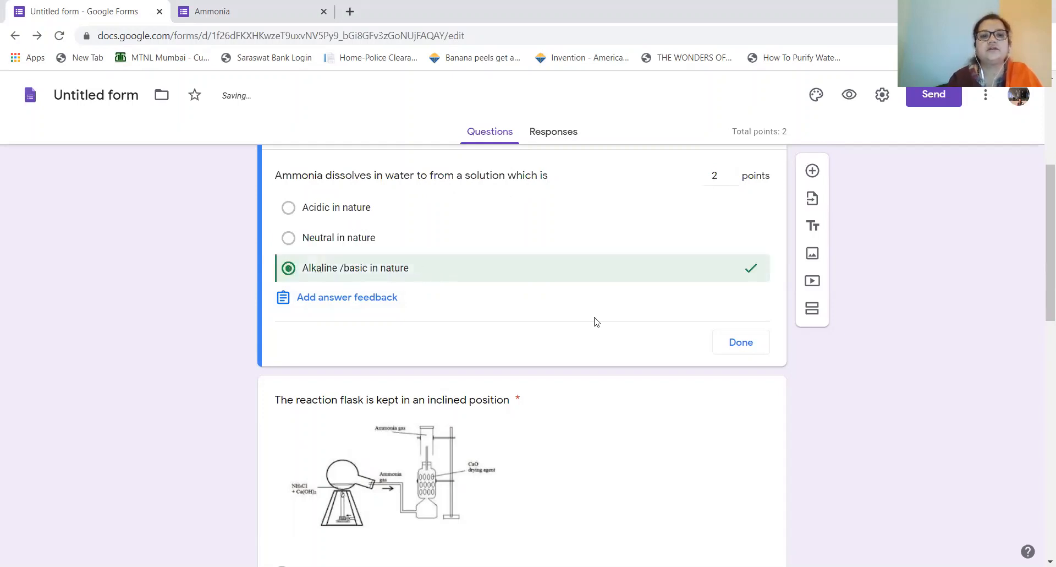
click(749, 344)
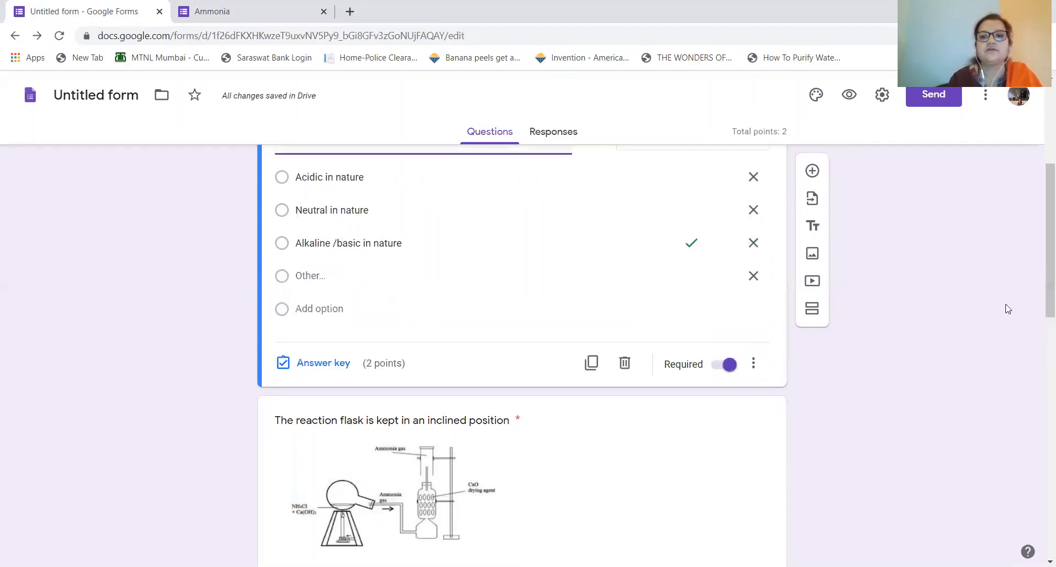
Step: Open the answer key of the question about the inclined reaction flask and set its value to 2 points
drag(1041, 271, 1043, 302)
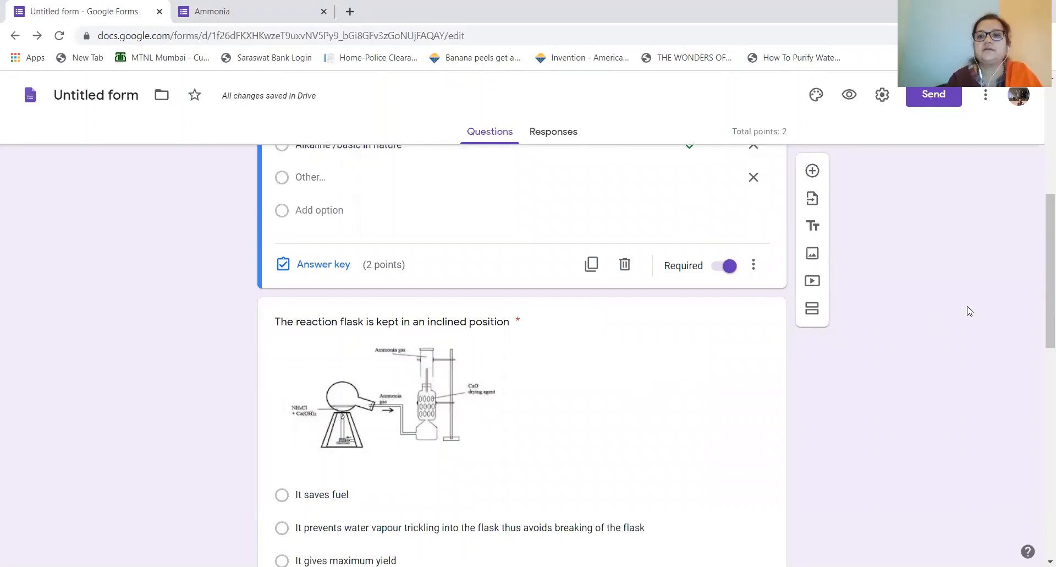
drag(1041, 282, 1042, 346)
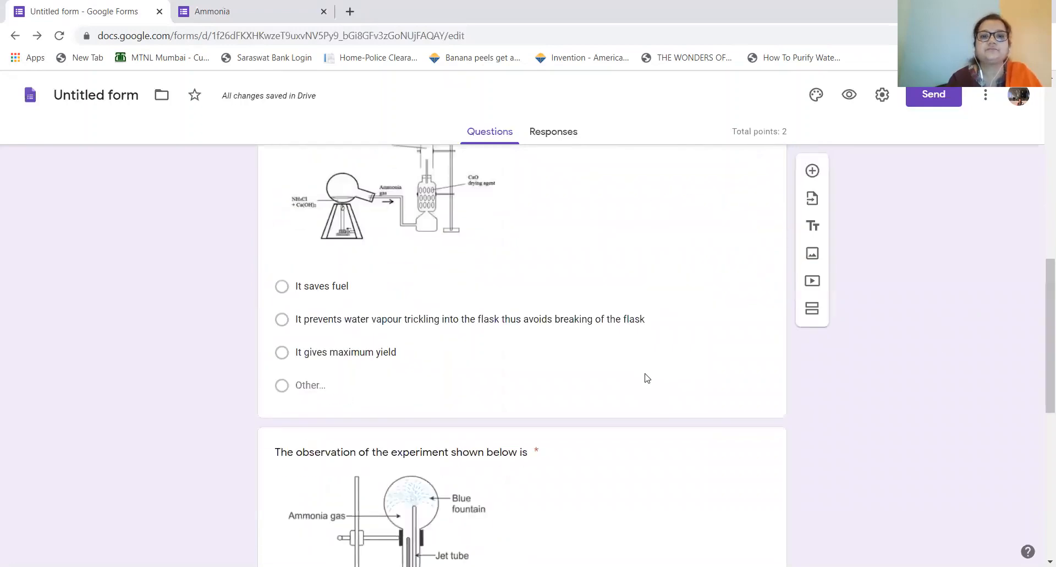
click(532, 371)
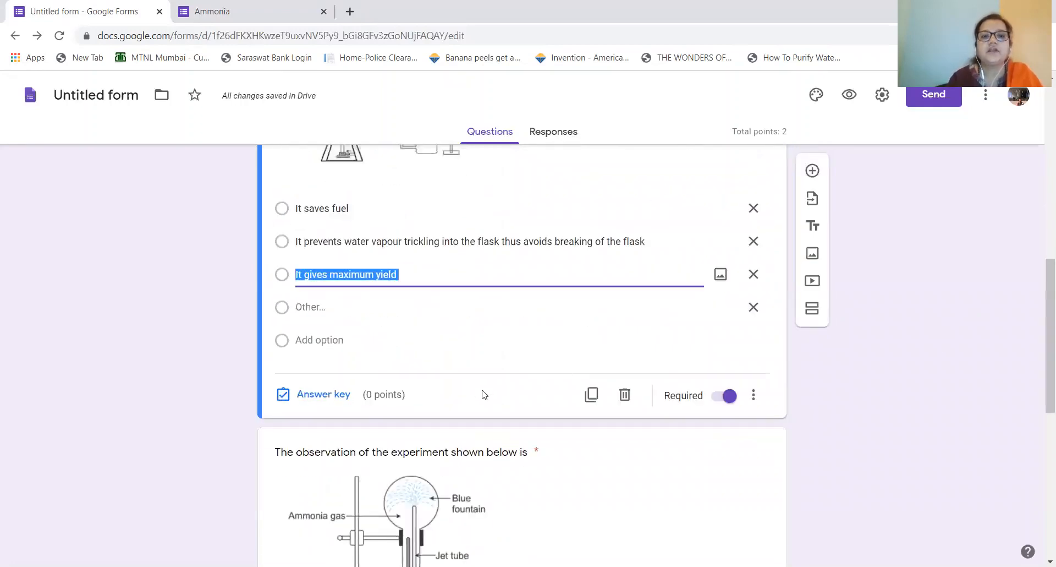
click(338, 394)
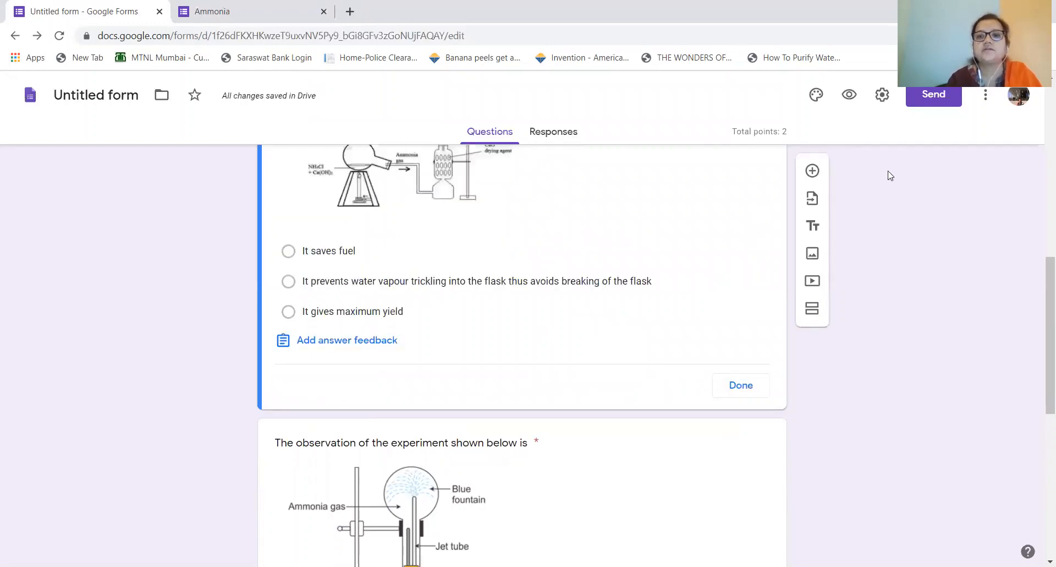
scroll(1041, 240, up, 3)
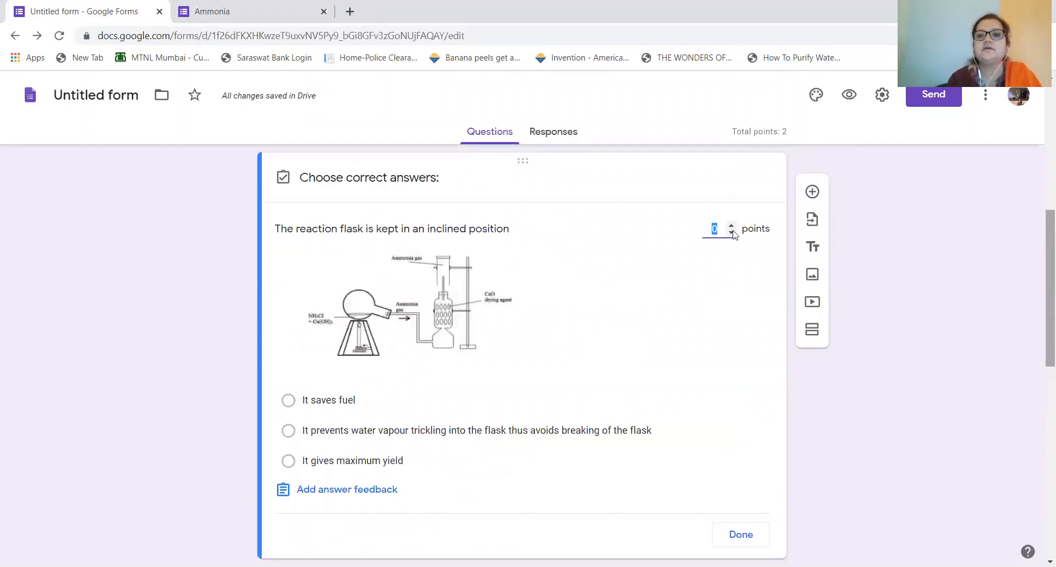
click(732, 226)
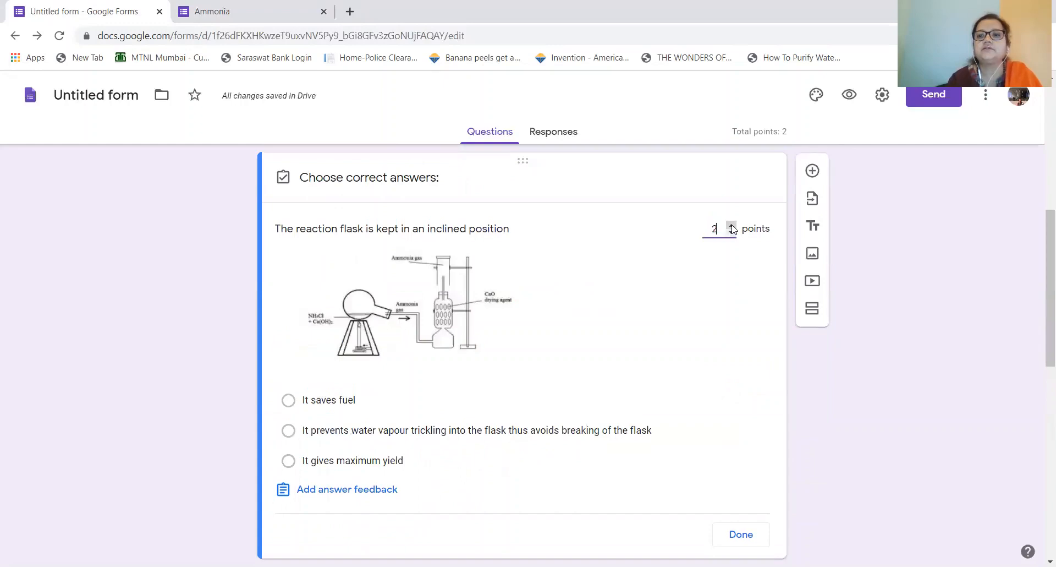
scroll(1040, 290, down, 3)
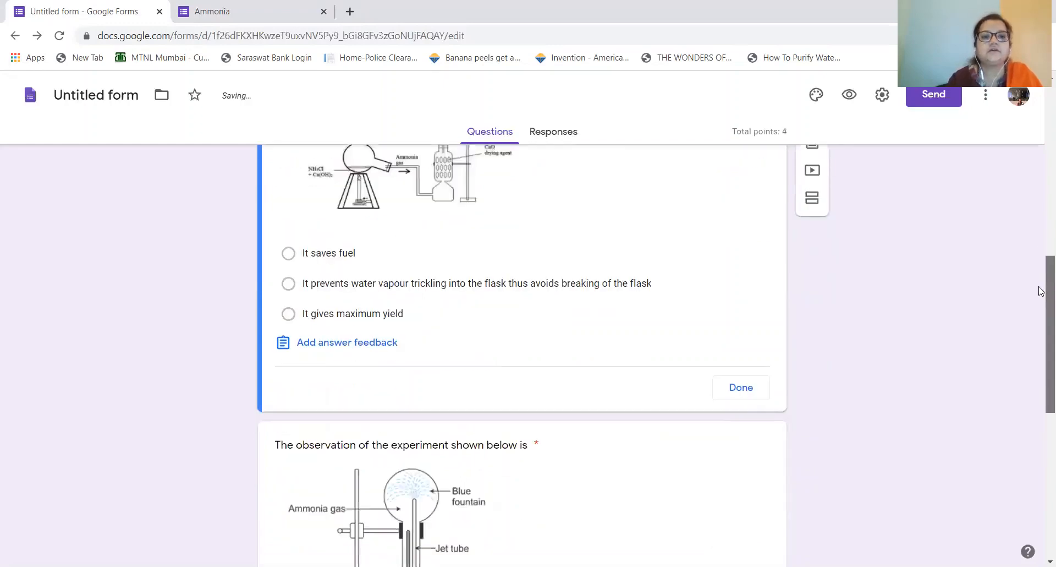
Step: Mark "It prevents water vapour trickling into the flask thus avoids breaking of the flask" as the reaction flask question's correct answer
click(333, 342)
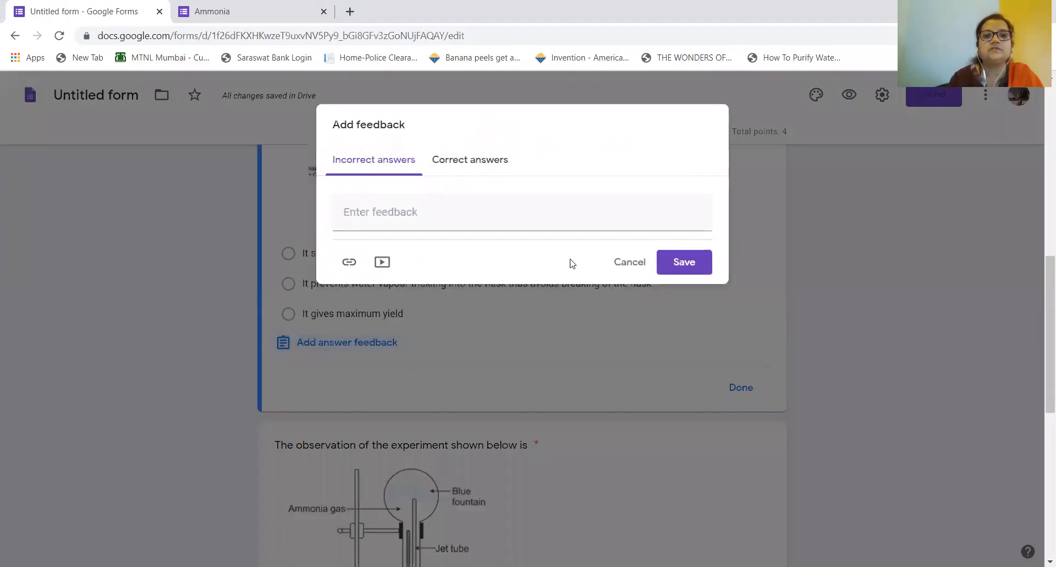
click(632, 263)
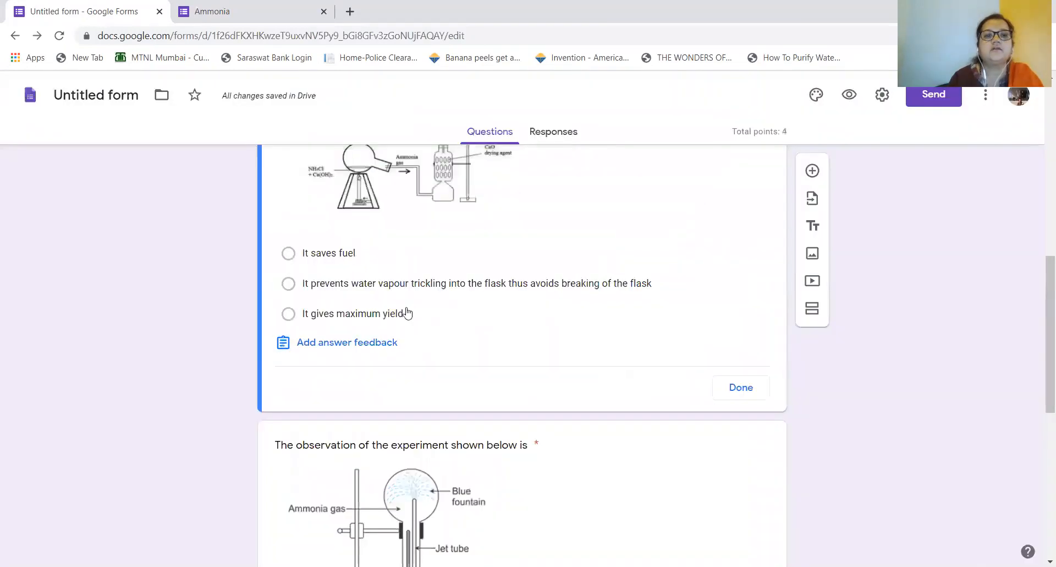
click(289, 284)
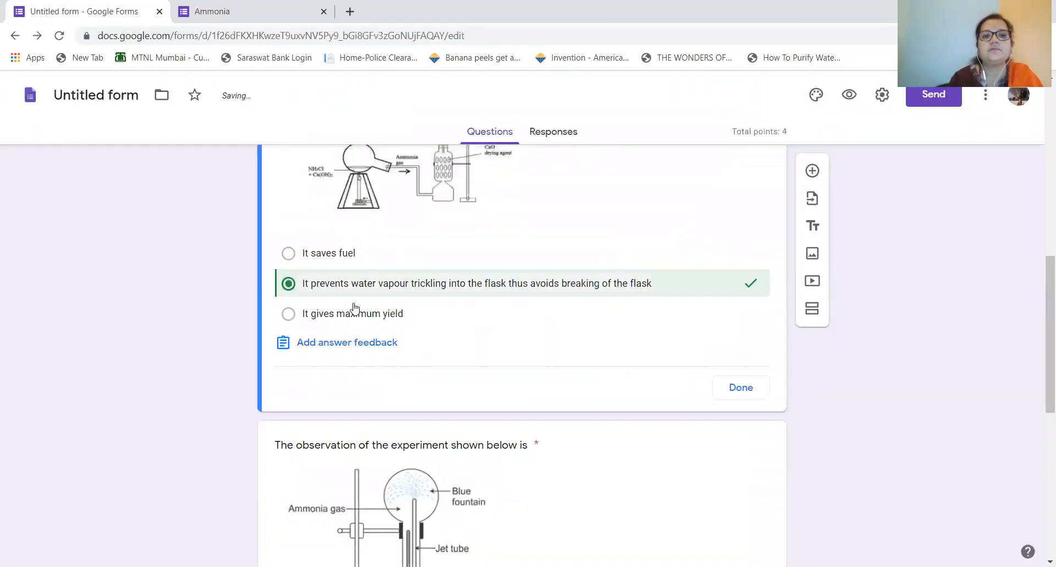
click(413, 284)
double_click(410, 284)
click(410, 284)
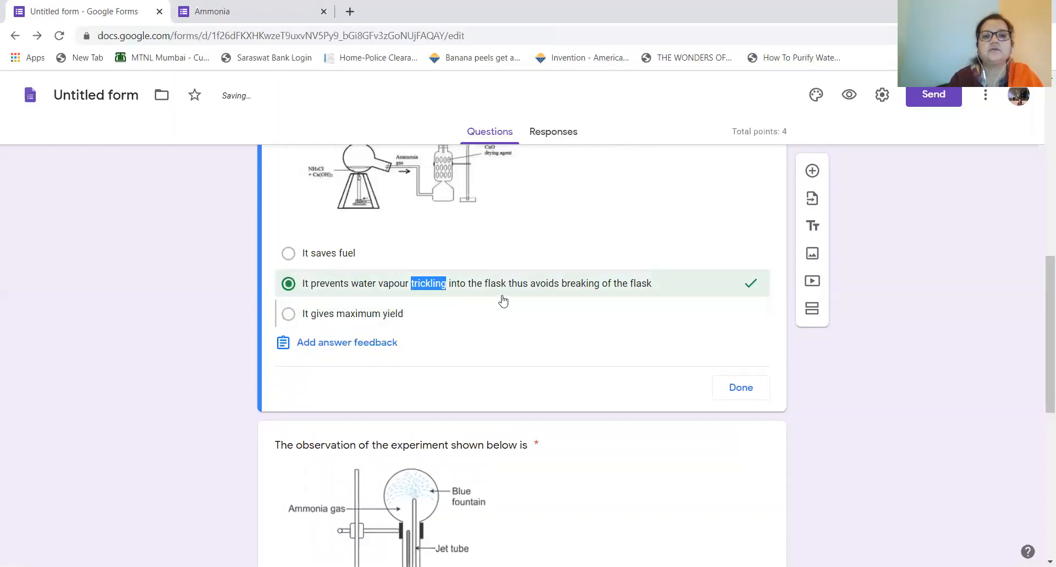
shift+click(523, 289)
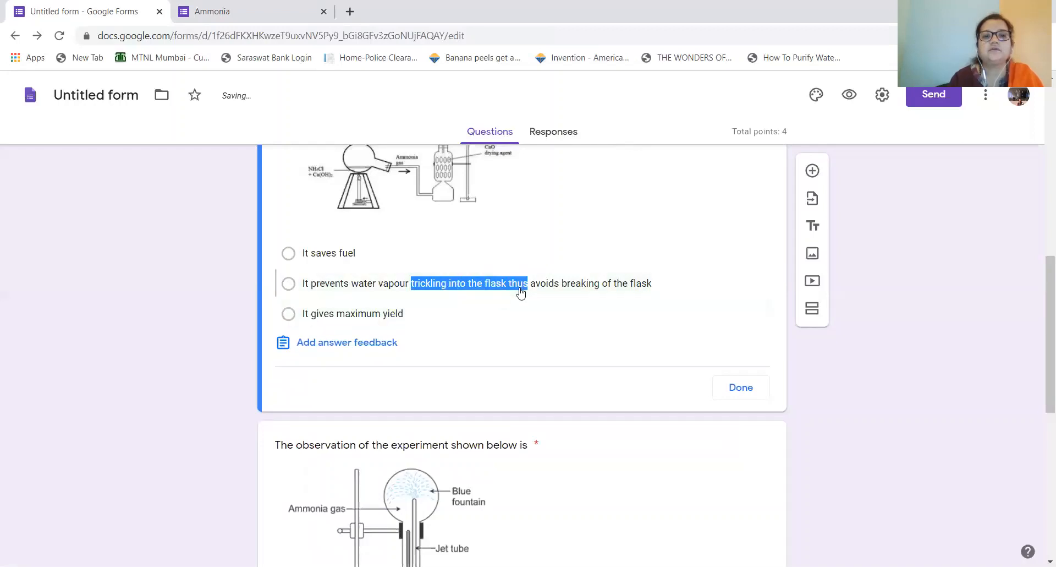
click(562, 293)
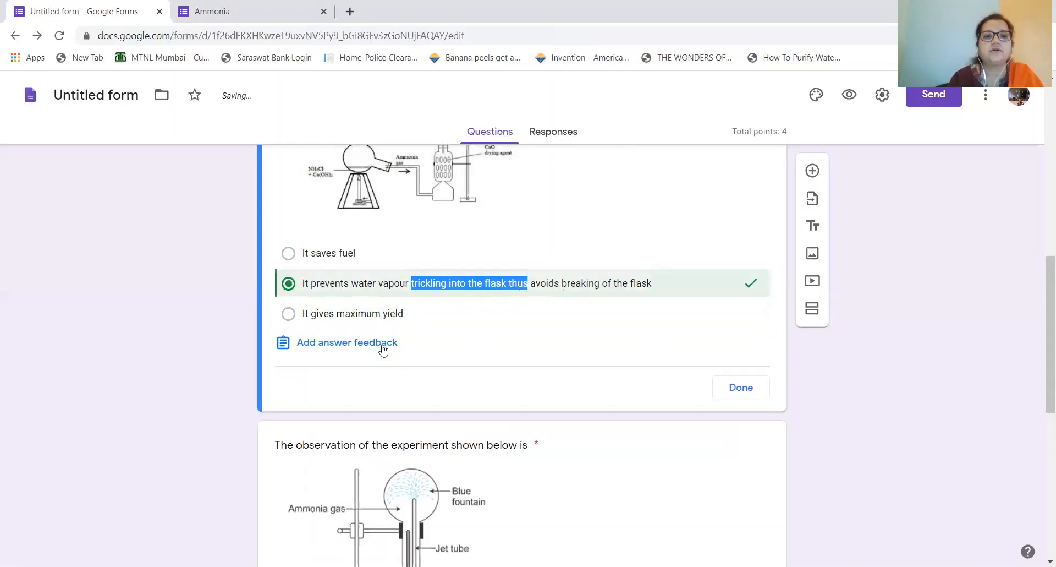
click(749, 389)
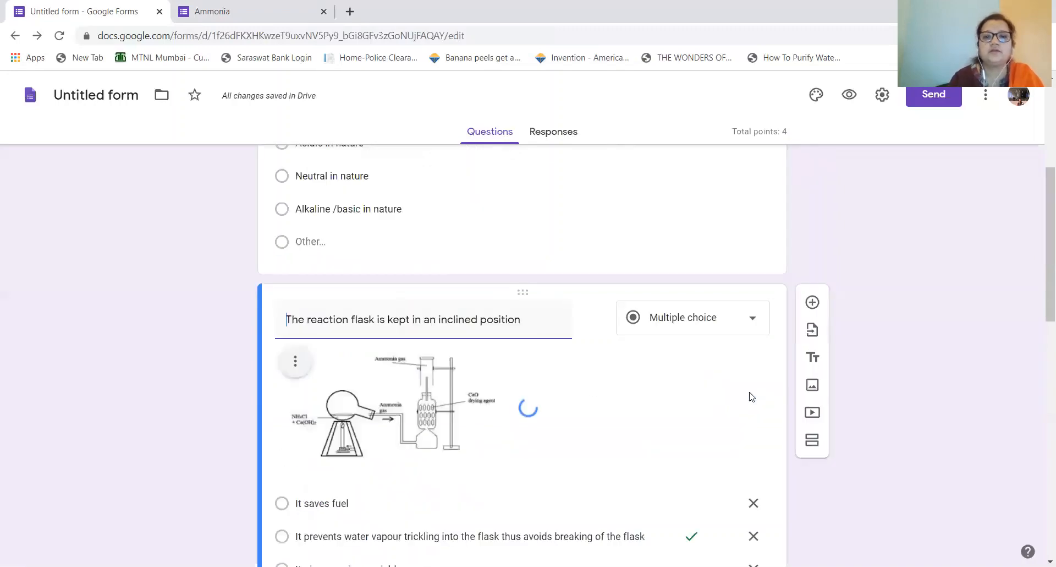
Step: Remove the "Other" option from the question "The observation of the experiment shown below is"
drag(1044, 299, 1034, 475)
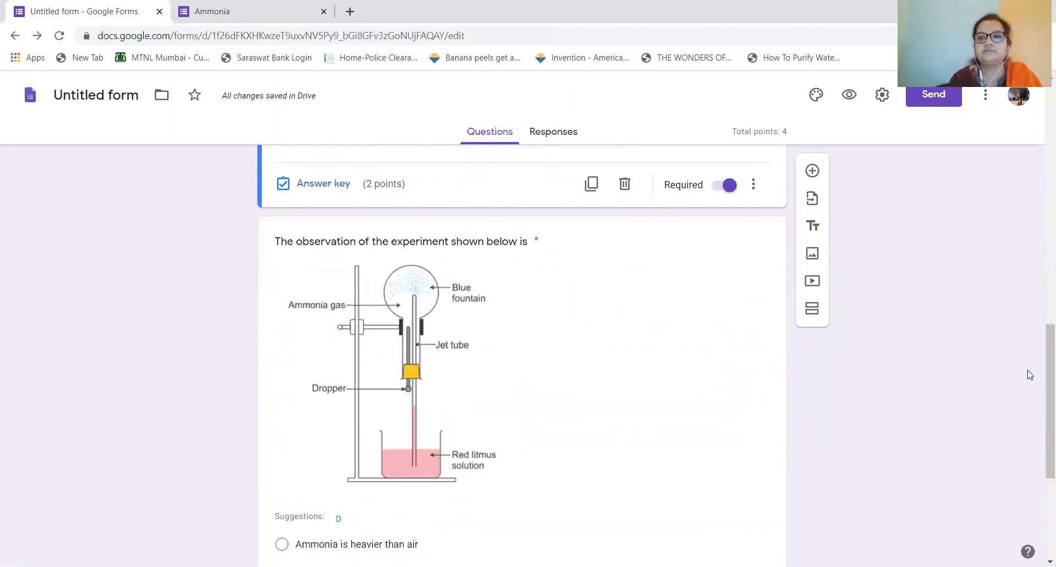
drag(1045, 377, 1028, 427)
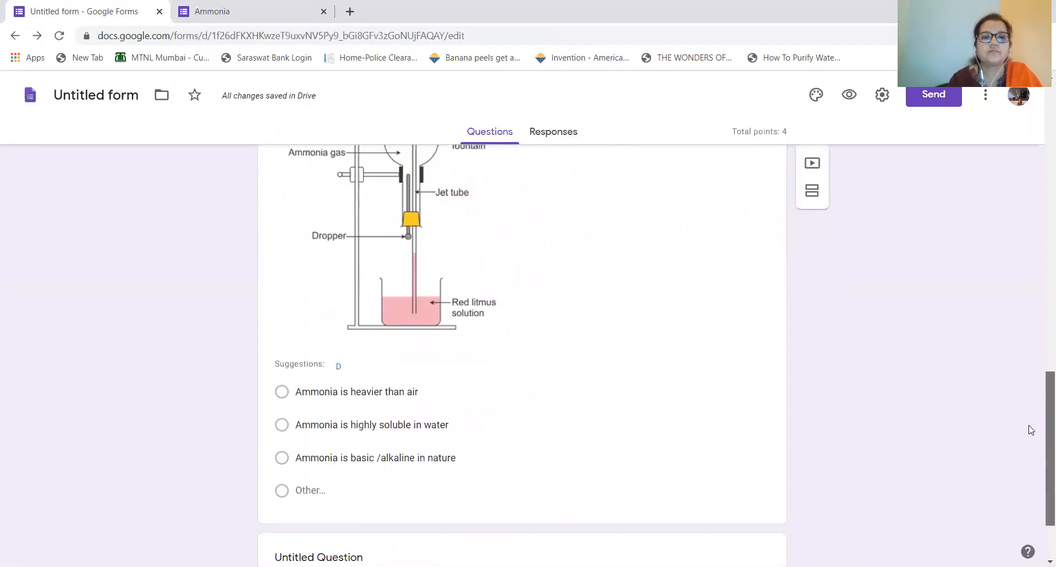
click(564, 460)
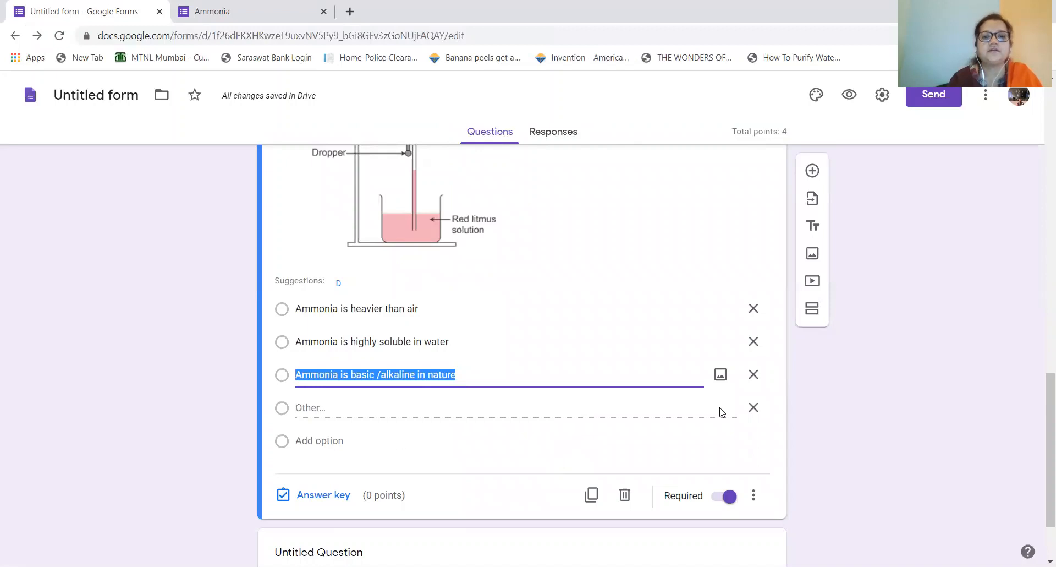
click(753, 408)
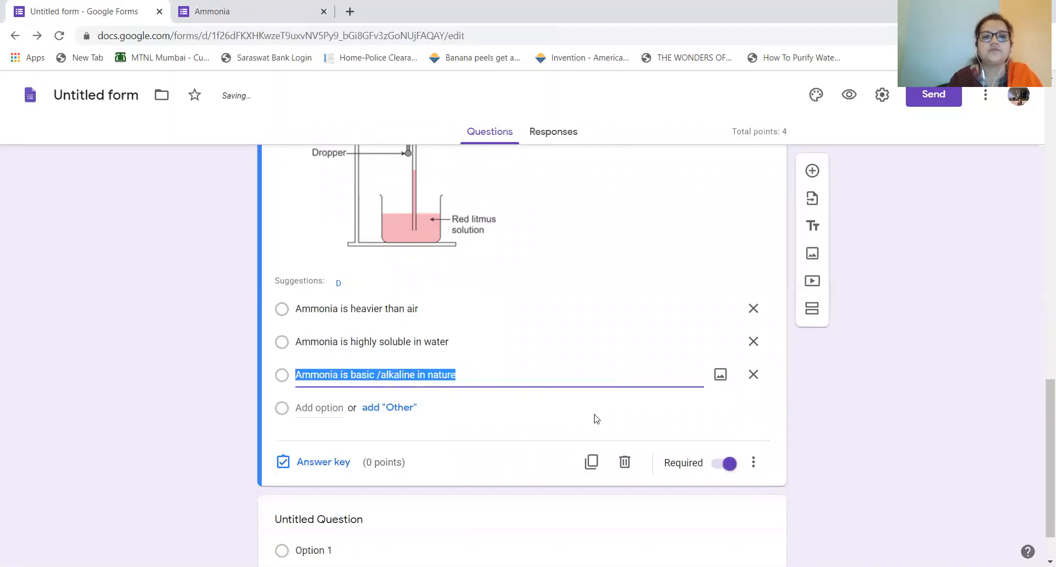
Step: Give the experiment observation question 2 points and mark "Ammonia is highly soluble in water" as the correct answer
click(350, 463)
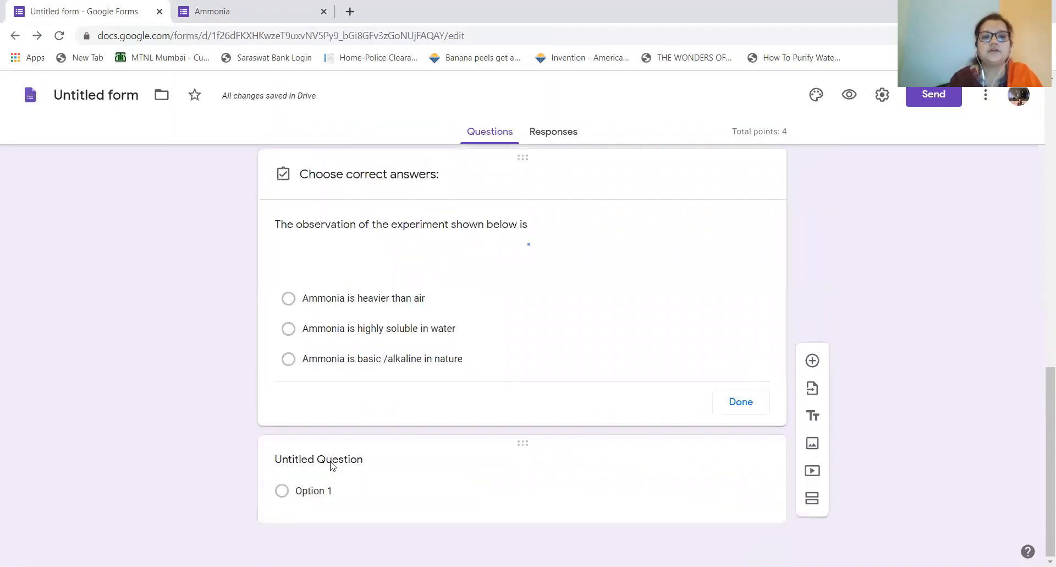
click(731, 206)
click(731, 207)
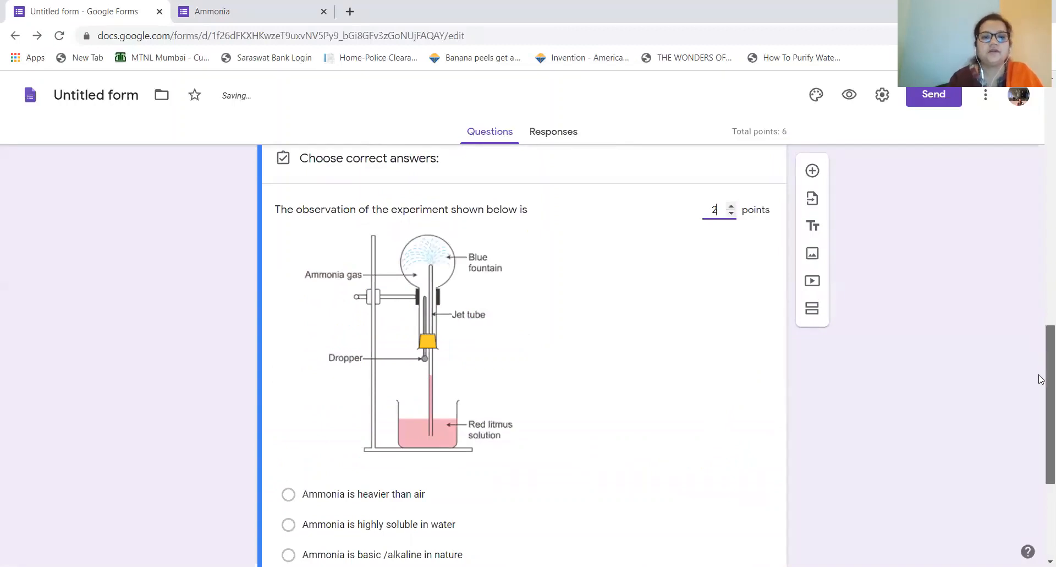
drag(1048, 357, 1048, 386)
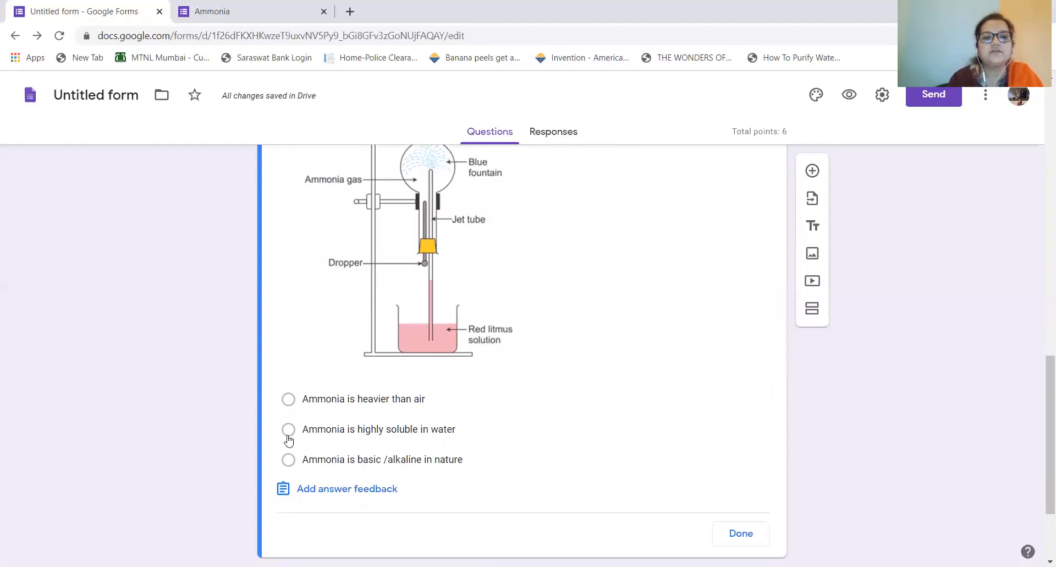
click(288, 430)
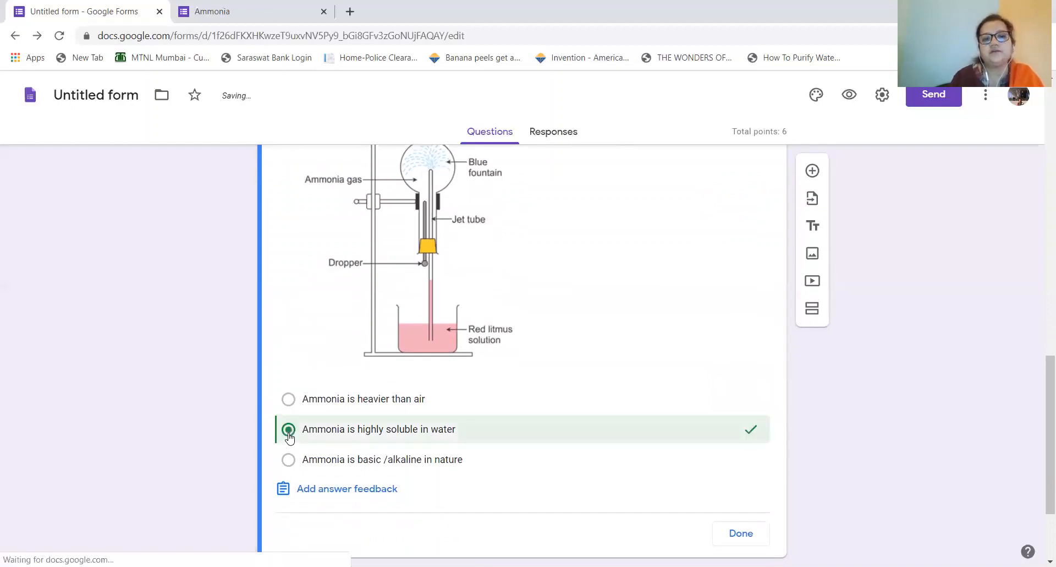
click(739, 532)
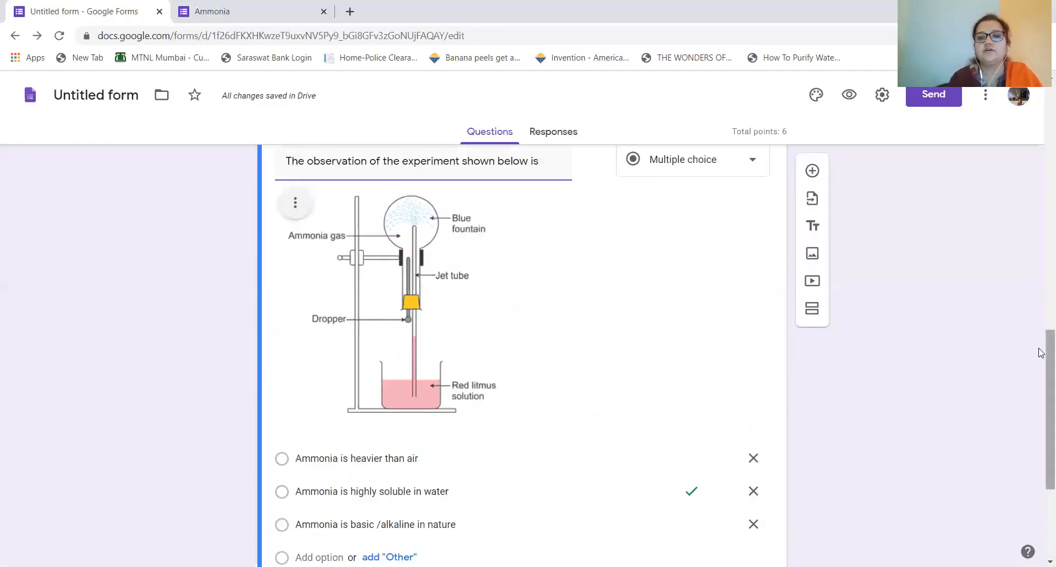
Step: In the reaction flask question's second option, insert "from" before "trickling" and "back" before "into the flask"
scroll(1042, 425, down, 2)
scroll(1040, 423, down, 2)
scroll(1042, 383, up, 15)
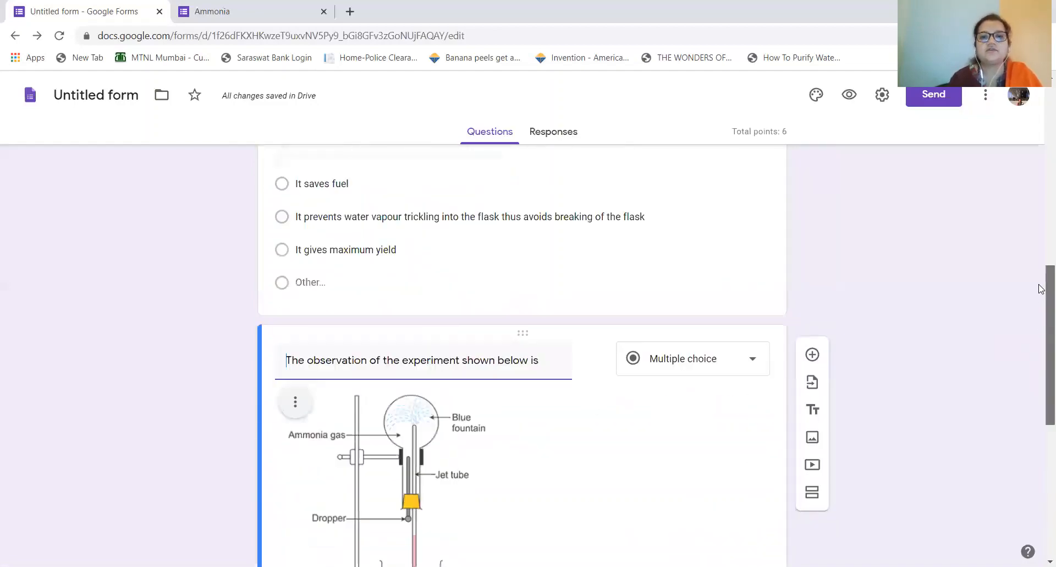
drag(1042, 109, 1037, 255)
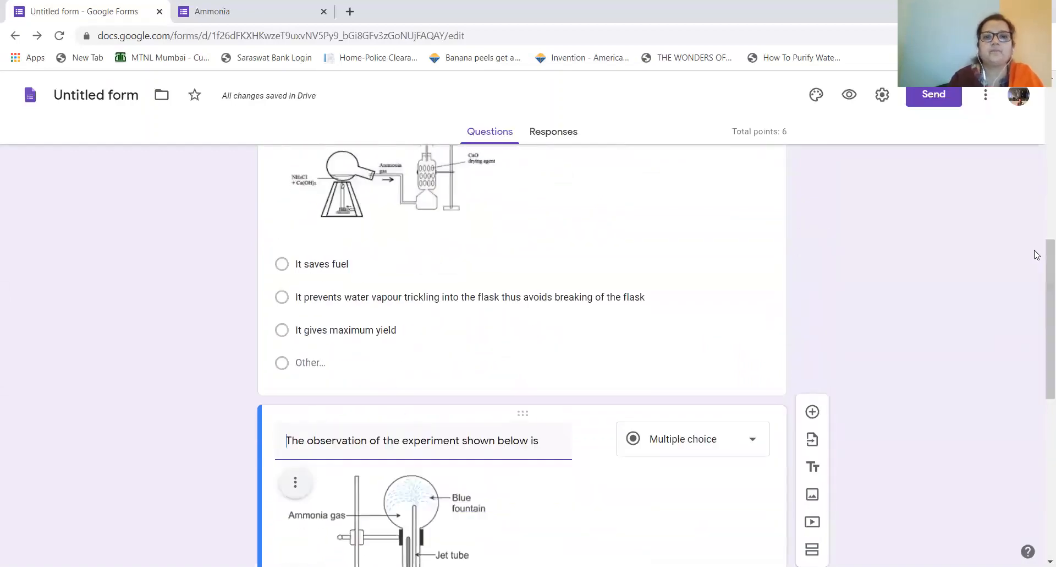
click(563, 302)
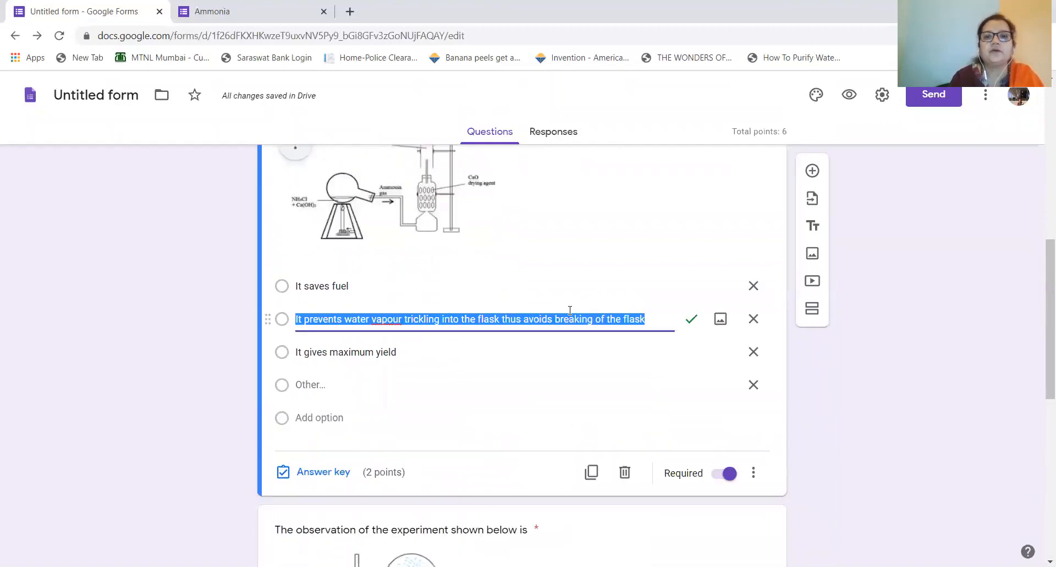
click(574, 318)
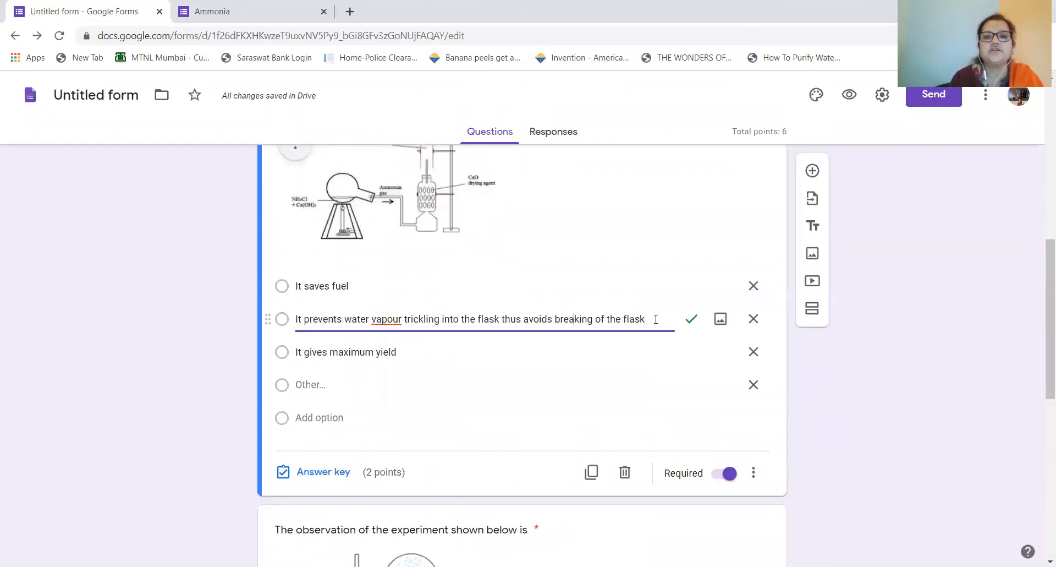
click(403, 318)
text(from)
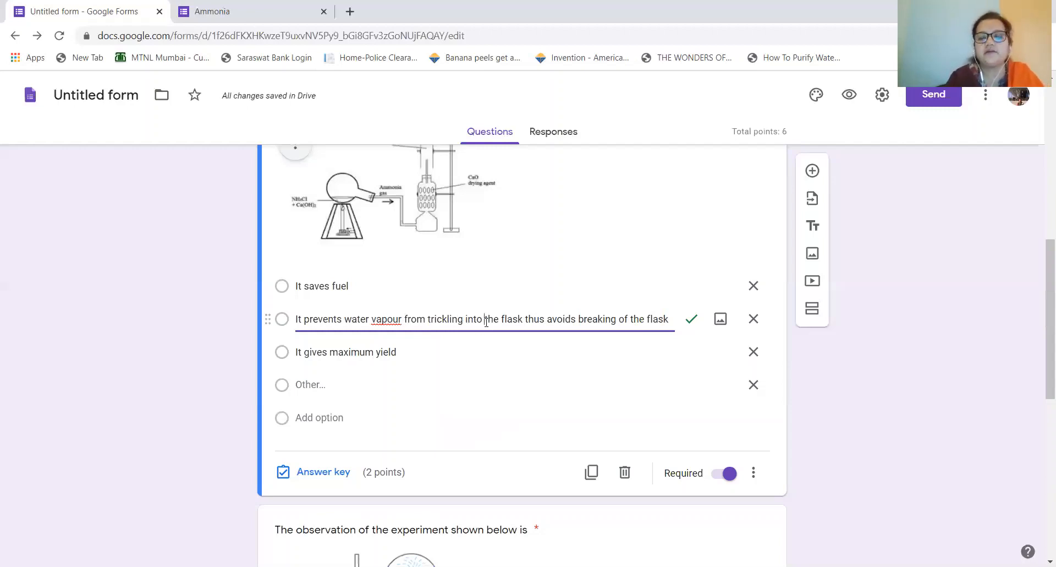
key(BackSpace)
key(BackSpace)
key(BackSpace)
key(BackSpace)
key(BackSpace)
text(back )
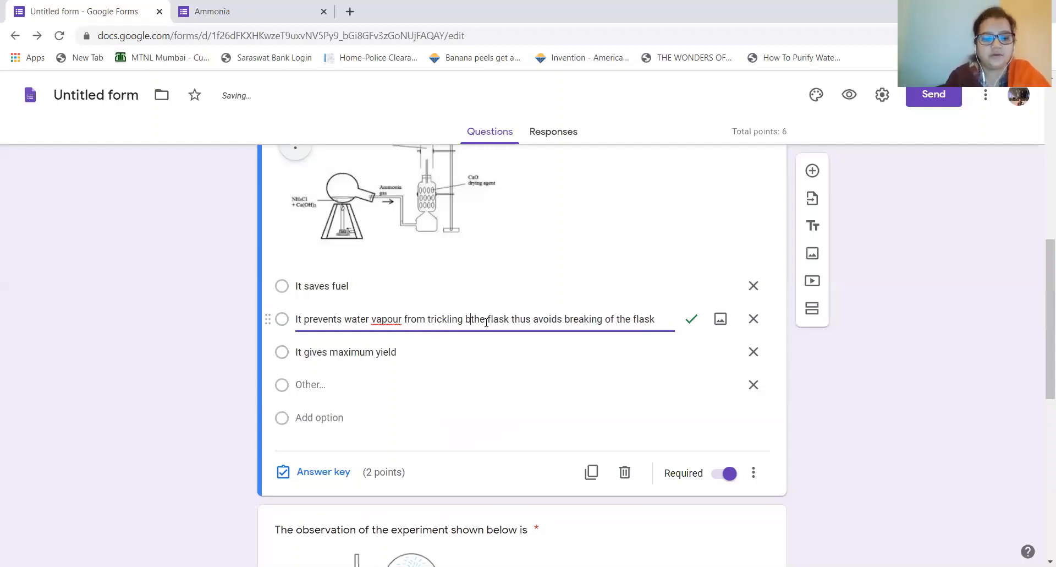
text(into the)
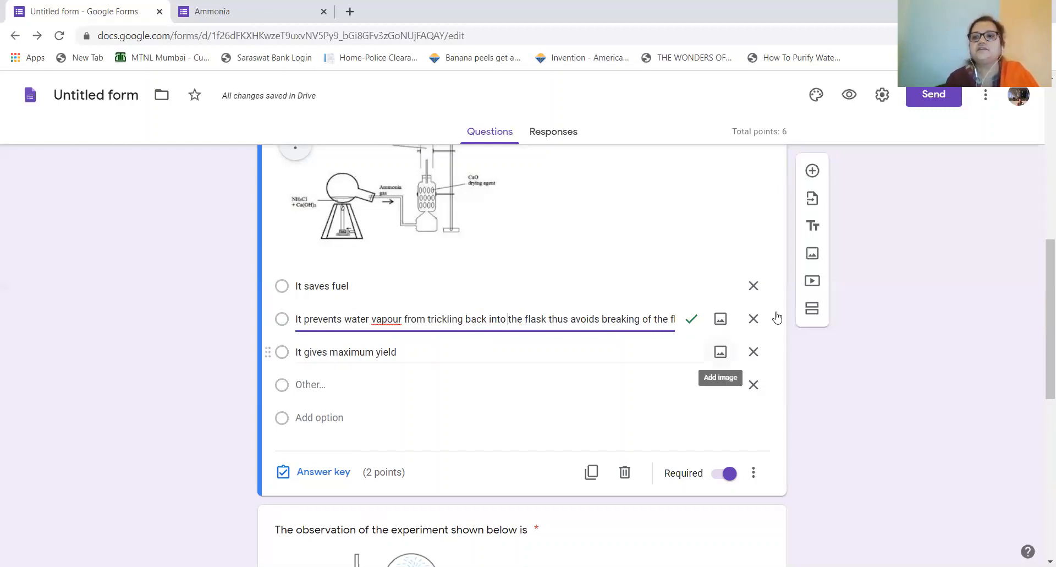
Step: Look over the remaining questions, then view the form's sending options and close them without sending
drag(1048, 356, 1030, 481)
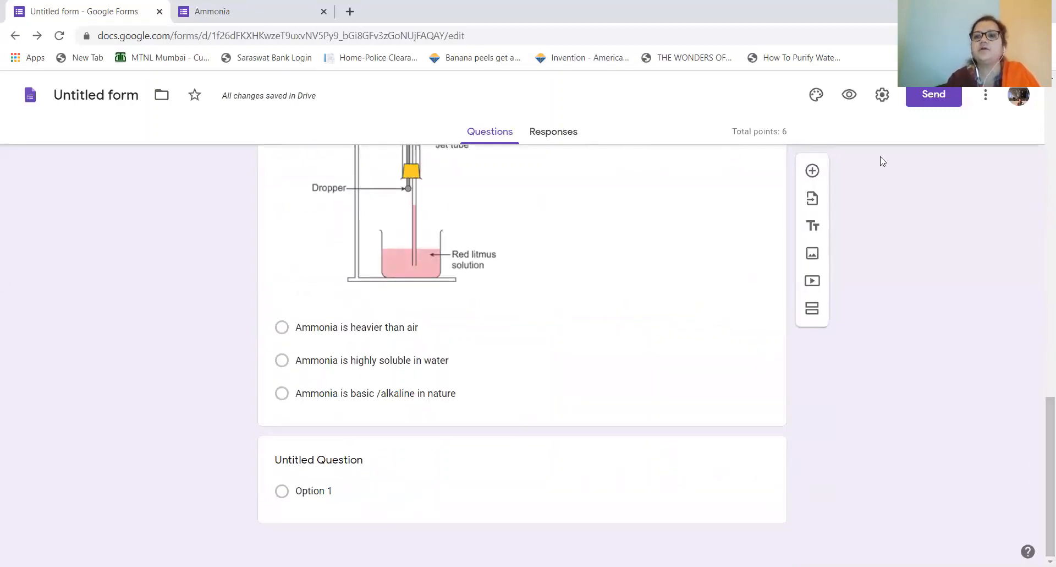
drag(1047, 451, 1039, 173)
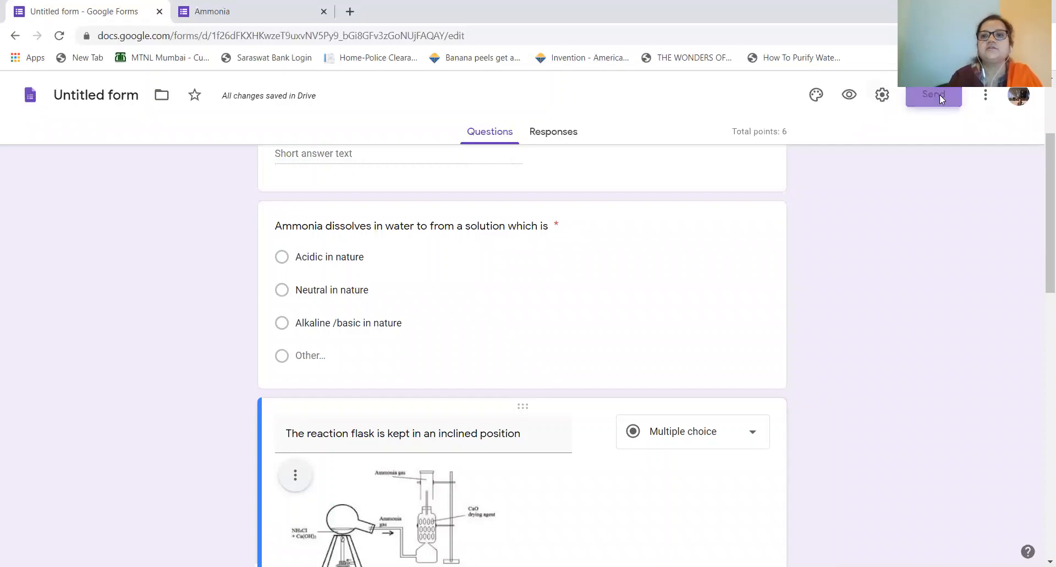
click(940, 95)
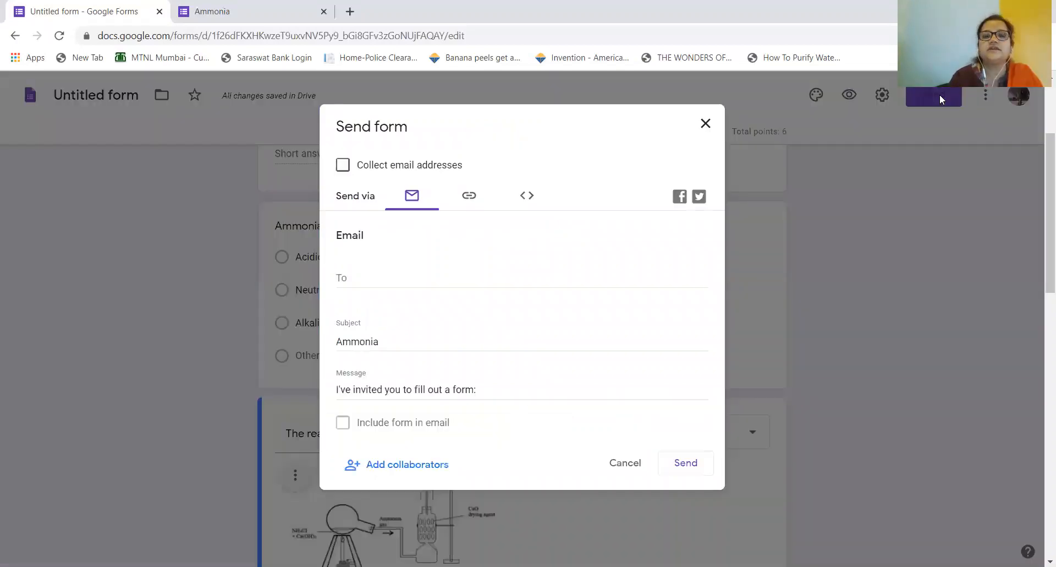
click(624, 461)
scroll(1041, 257, up, 3)
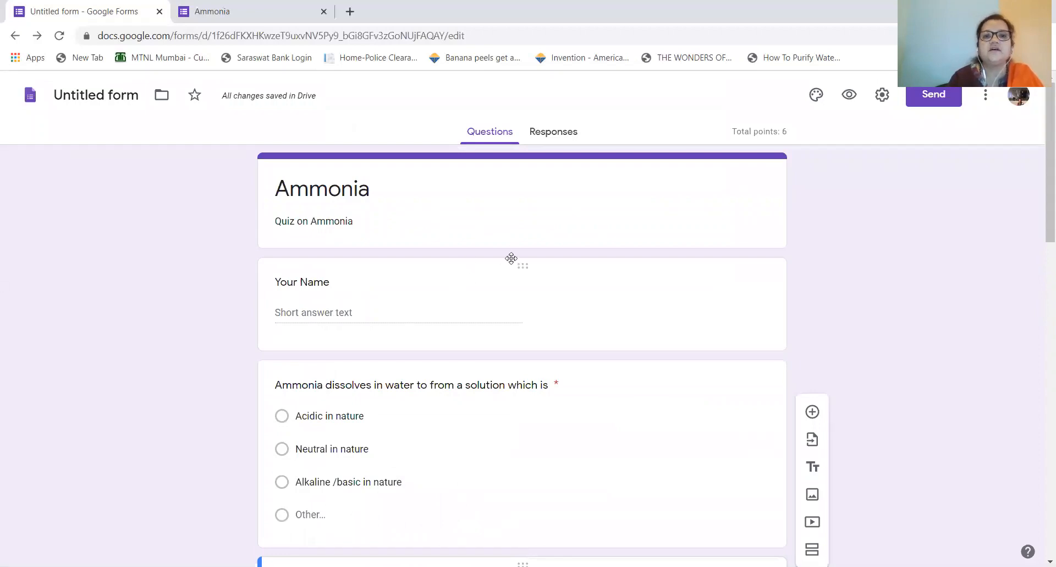
click(525, 266)
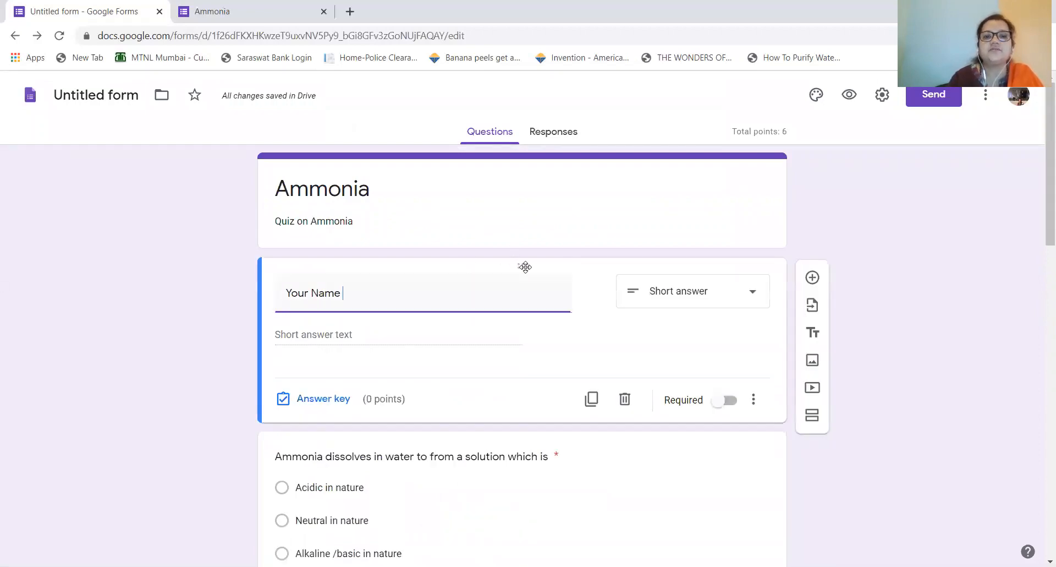
click(477, 213)
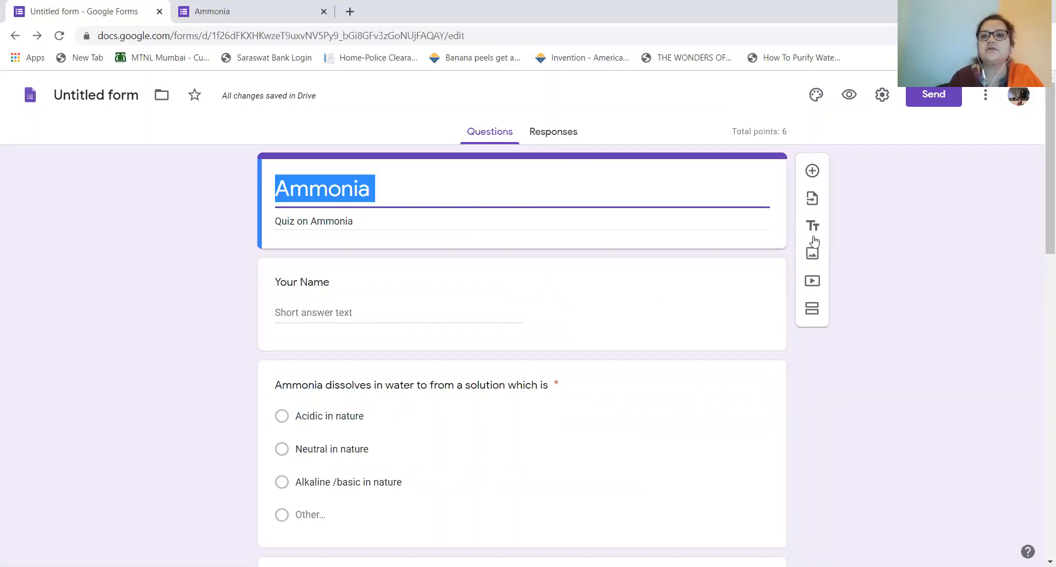
click(813, 254)
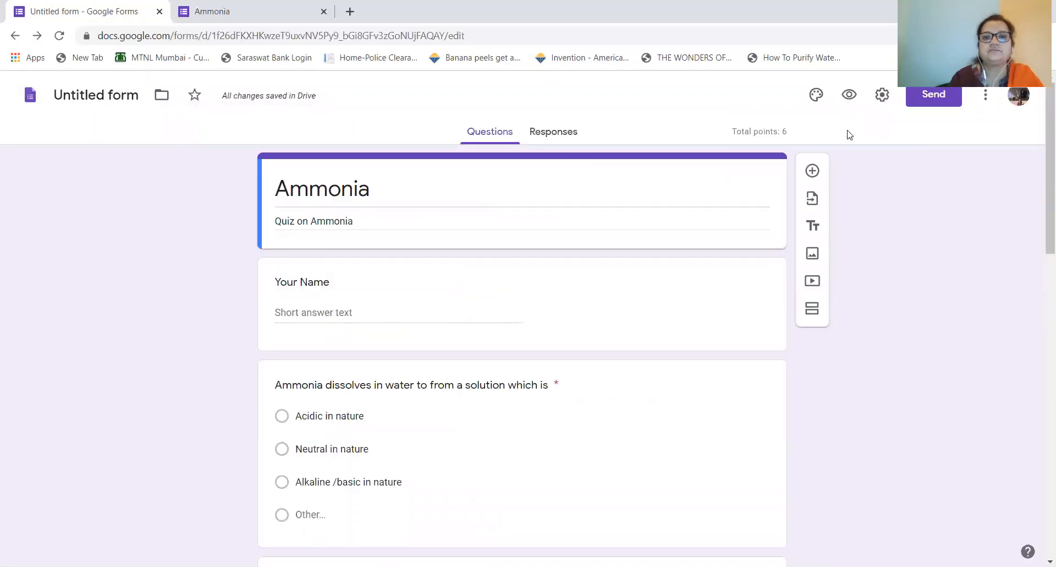
click(845, 135)
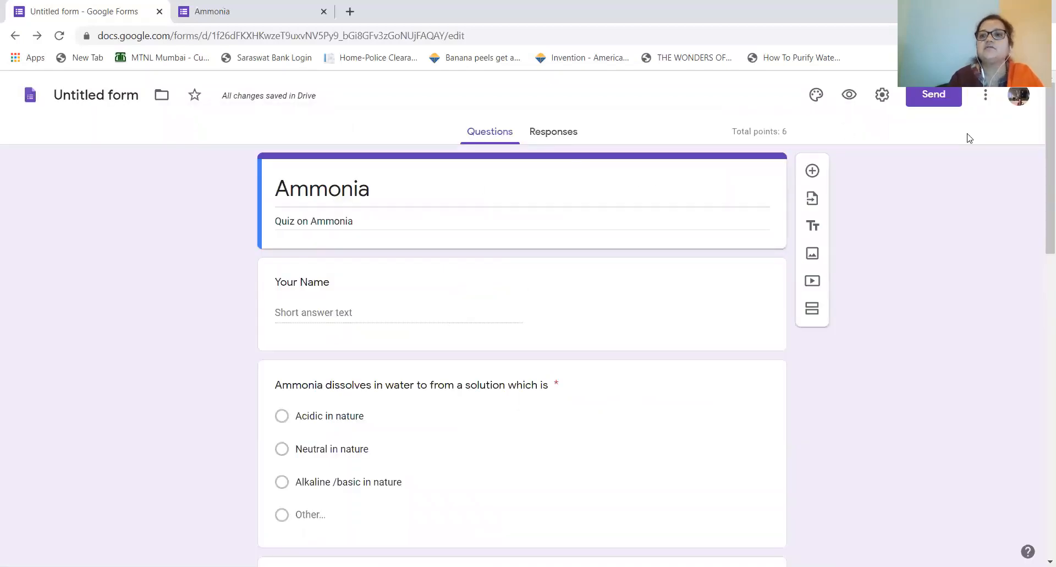
Step: Shorten the form's sharing URL and copy the link to the clipboard, closing the sending options when done
click(936, 95)
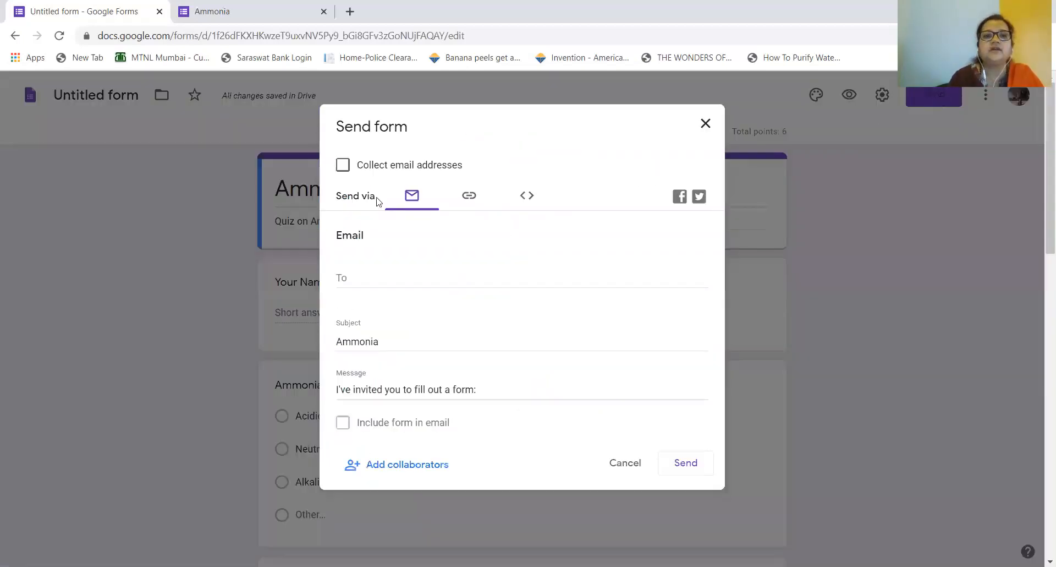
click(471, 201)
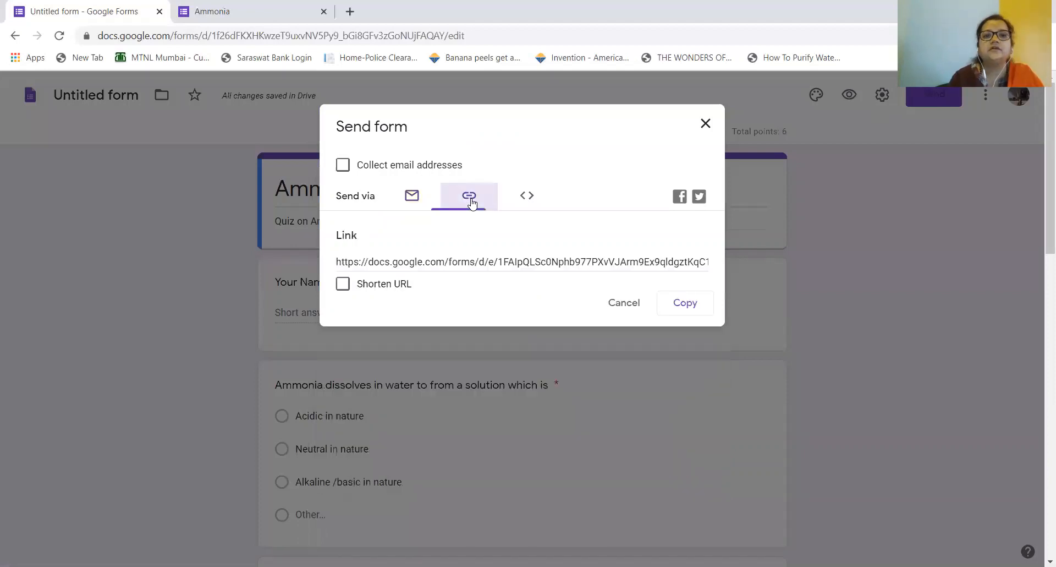
click(403, 287)
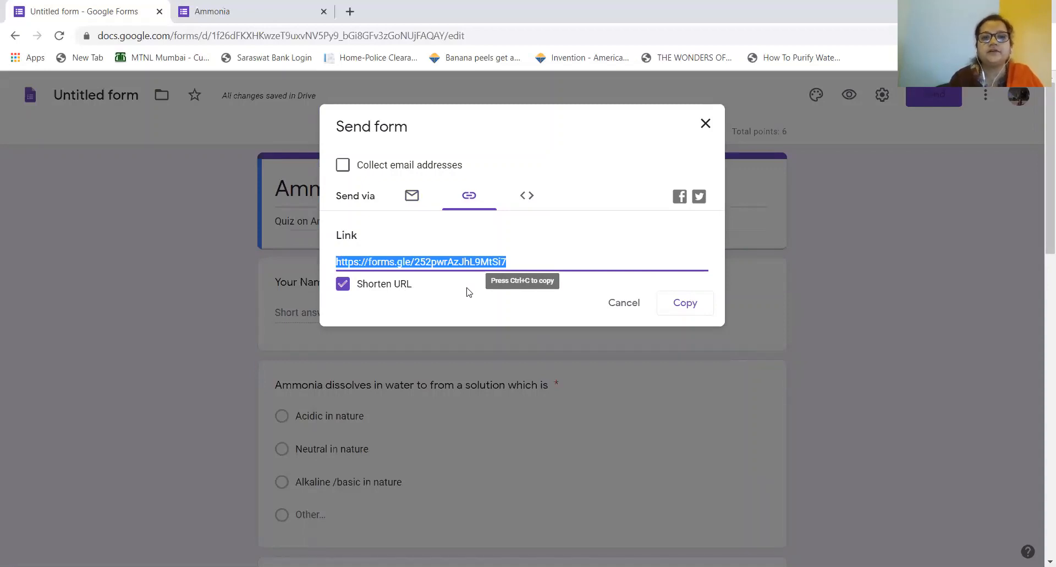
right_click(475, 261)
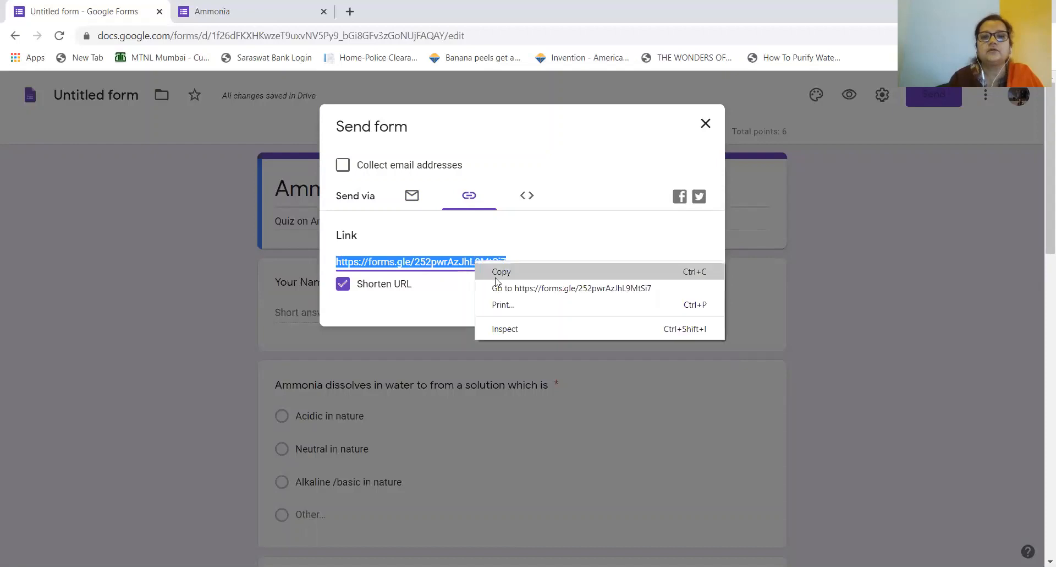
click(496, 278)
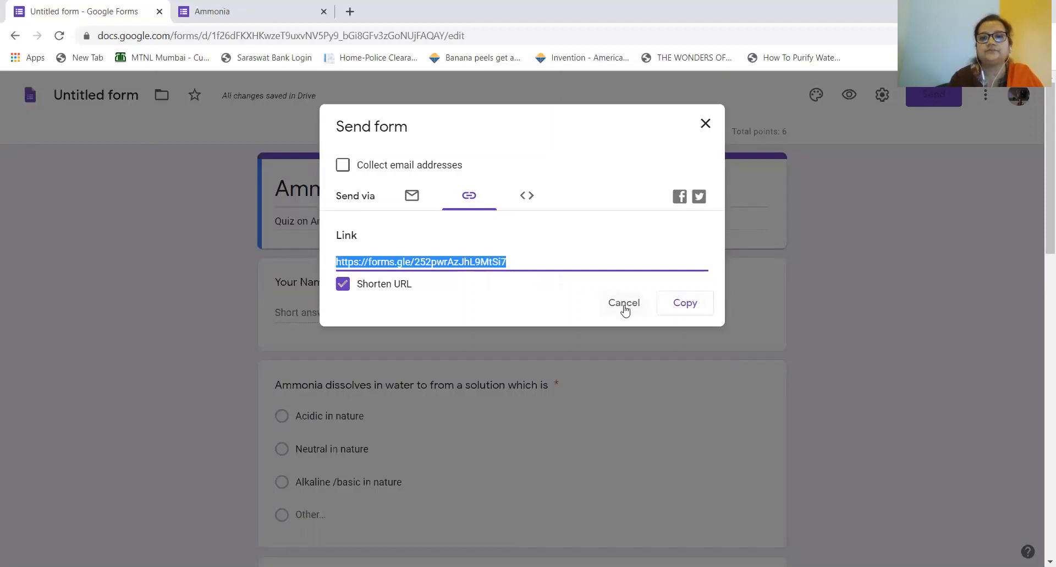
click(702, 131)
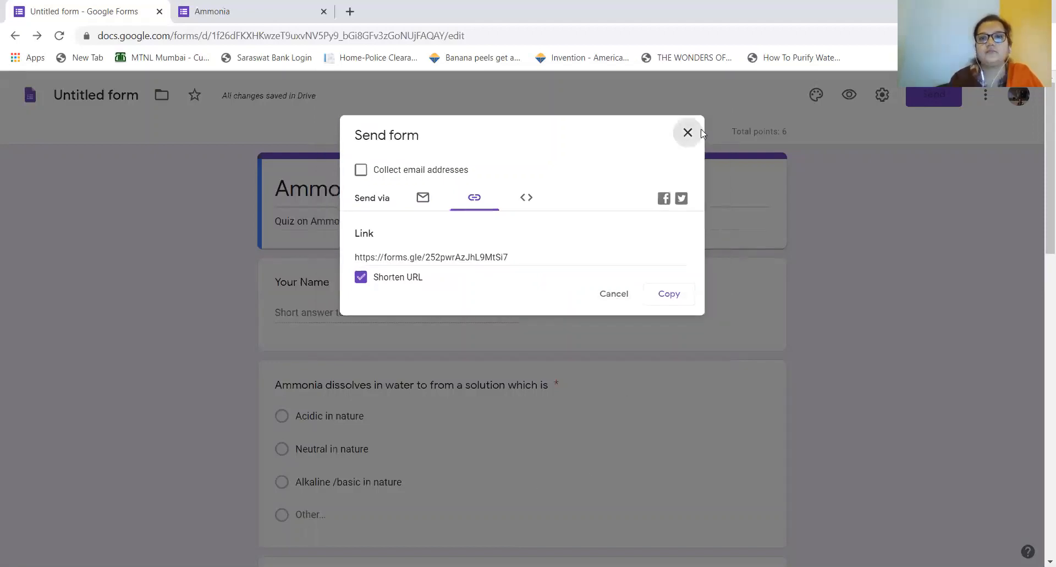